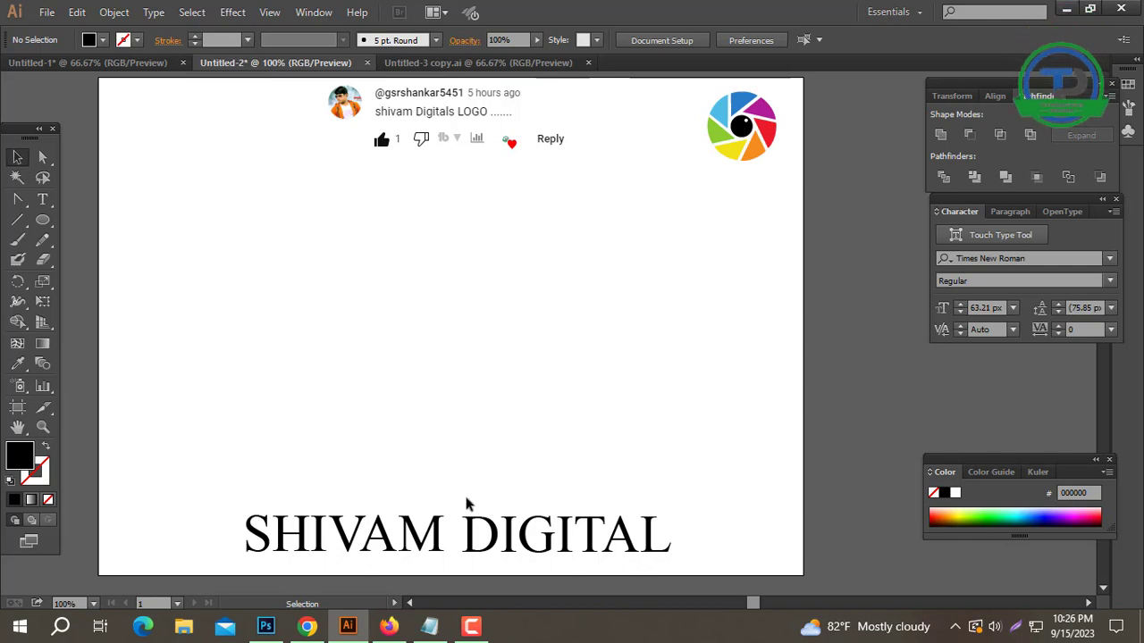
Duplicate SHIVAM DIGITAL above the original and move DIGITAL onto a line beneath SHIVAM
left_click(443, 535)
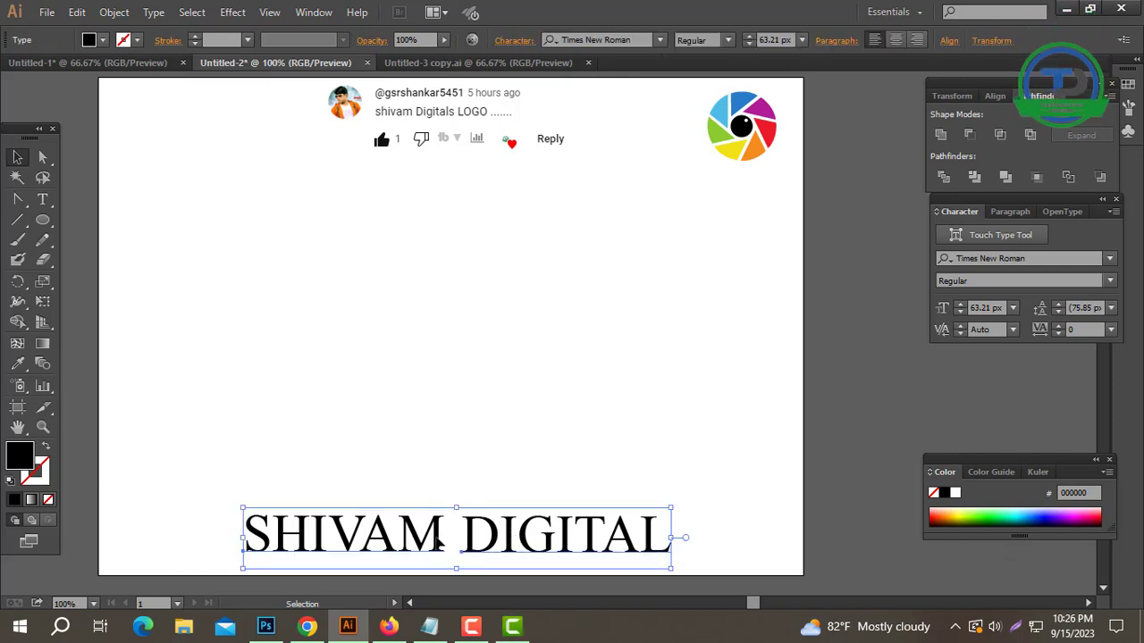
mouse_move(438, 541)
left_mouse_down()
mouse_move(439, 360)
mouse_move(467, 409)
left_mouse_up()
left_click_drag(312, 348, 434, 340)
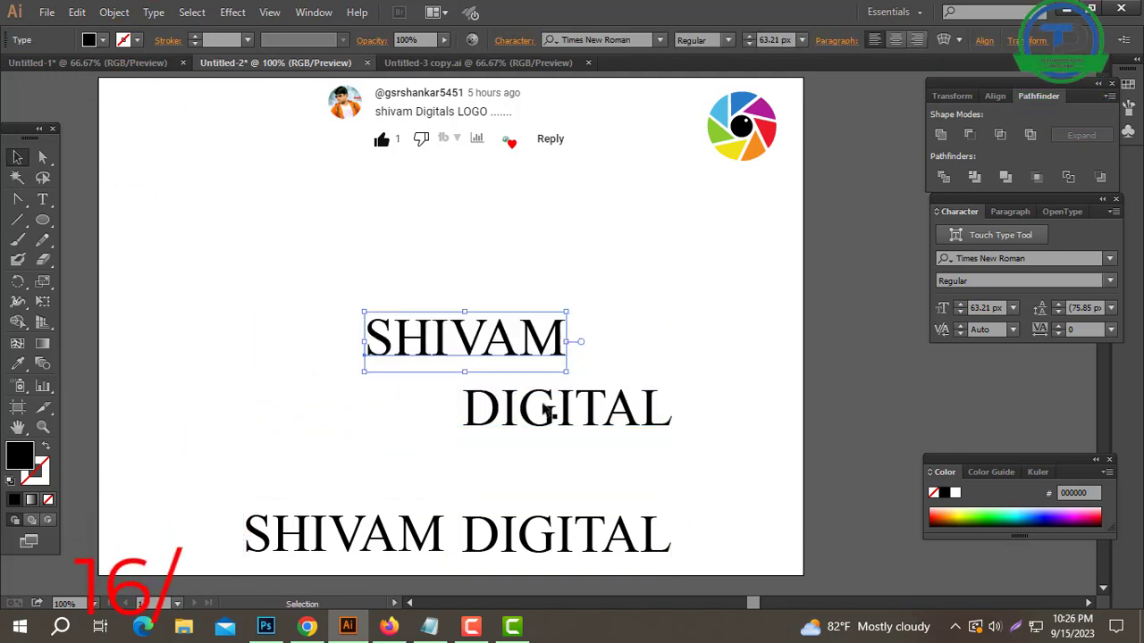
mouse_move(554, 409)
left_mouse_down()
mouse_move(411, 407)
mouse_move(436, 402)
left_mouse_up()
Select both stacked words and copy the NeuropoliticalRg-Regular font name from the notes
mouse_move(629, 295)
left_mouse_down()
mouse_move(366, 423)
mouse_move(436, 344)
left_mouse_up()
left_click(634, 371)
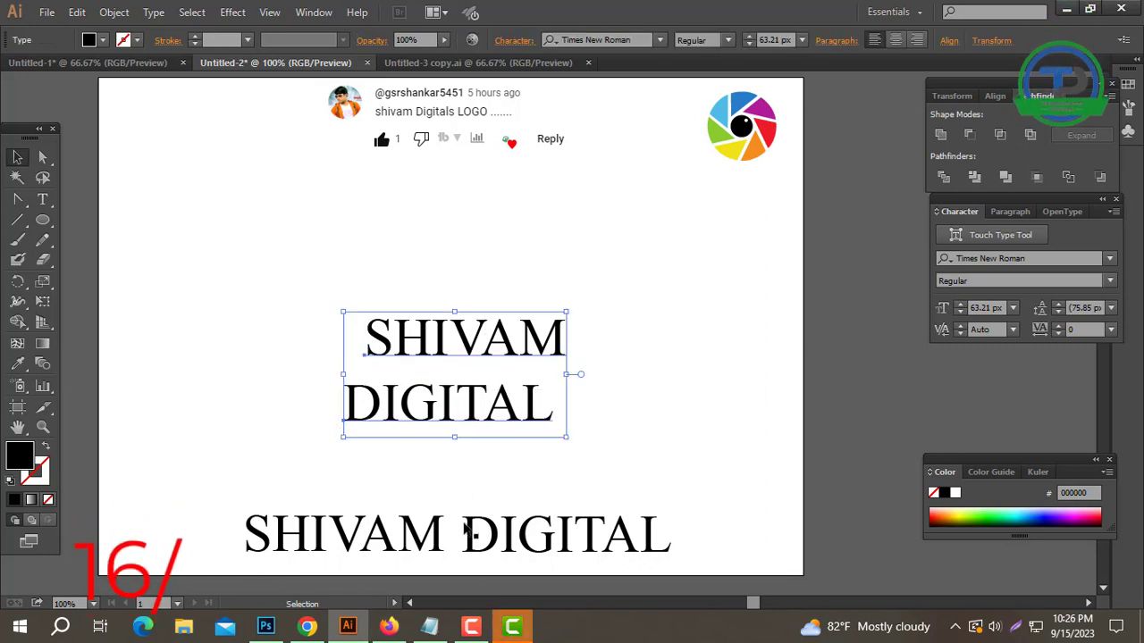
left_click(432, 628)
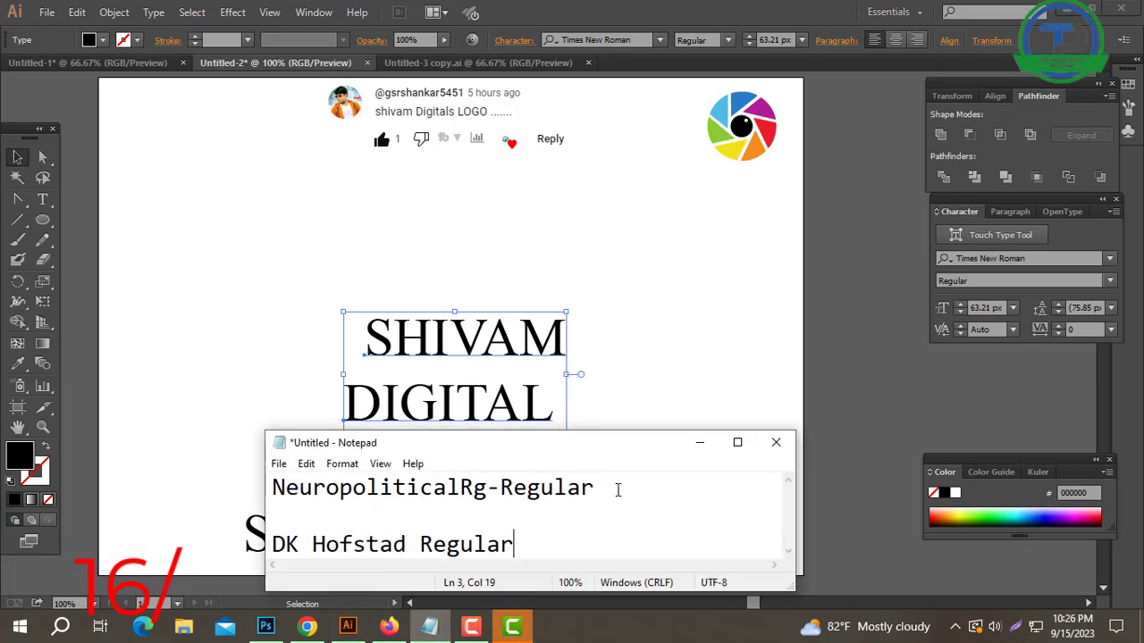
left_click_drag(618, 488, 209, 494)
key("ctrl+c")
Apply the NeuropoliticalRg-Regular font to the stacked SHIVAM / DIGITAL copy
left_click(212, 486)
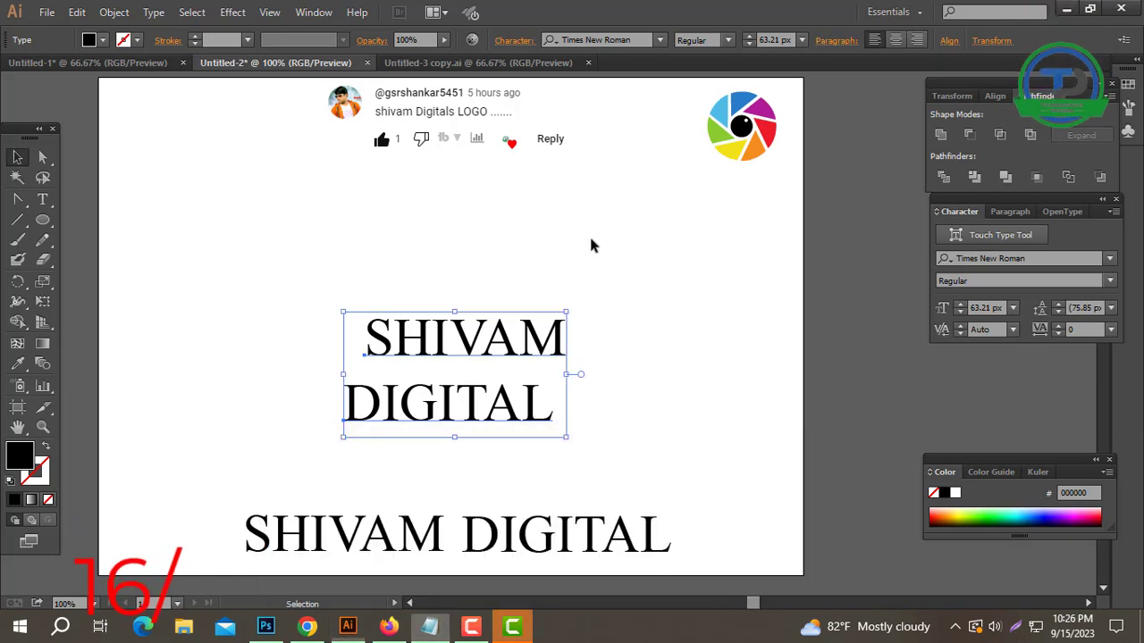
left_click(607, 39)
key("ctrl+v")
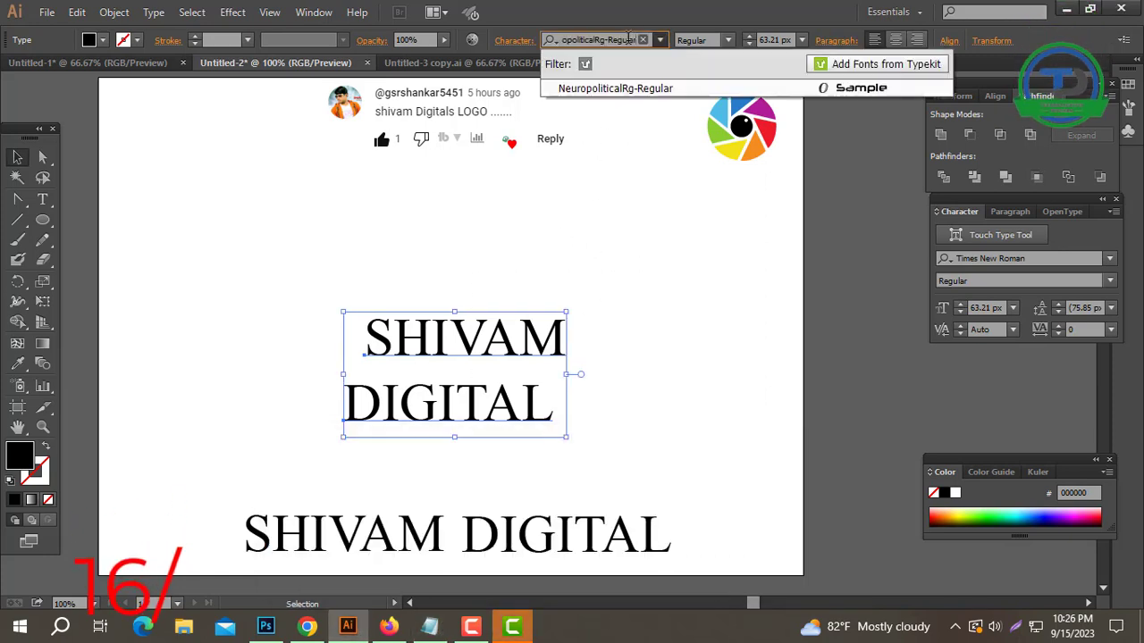
key("Return")
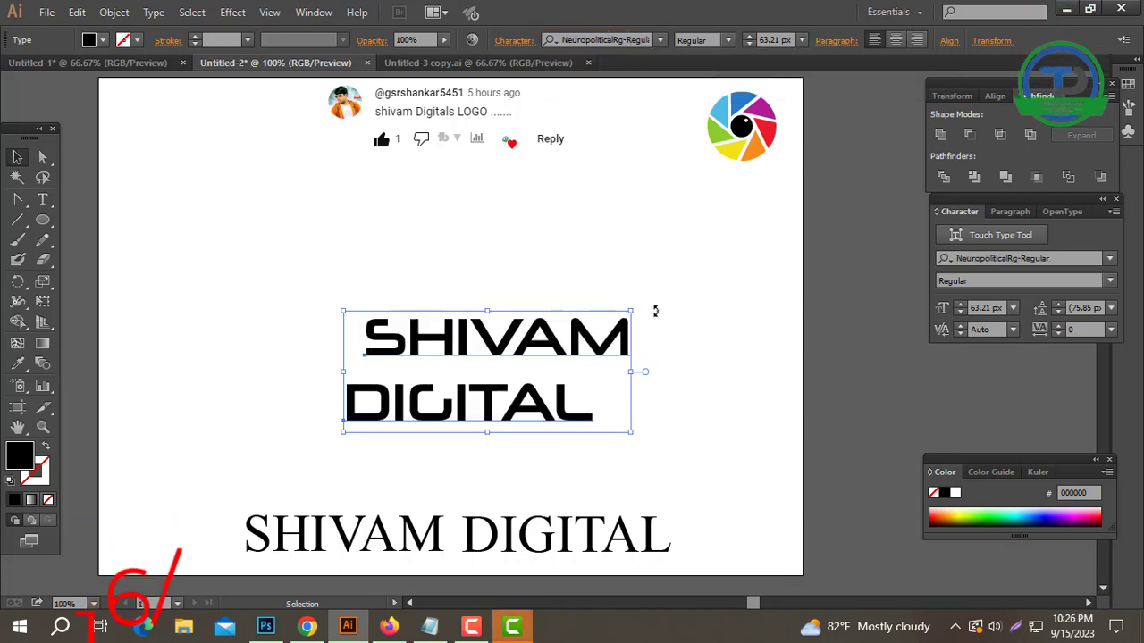
left_click(656, 312)
Line up the stacked words and convert them to outlines
left_click_drag(561, 334, 532, 349)
right_click(524, 341)
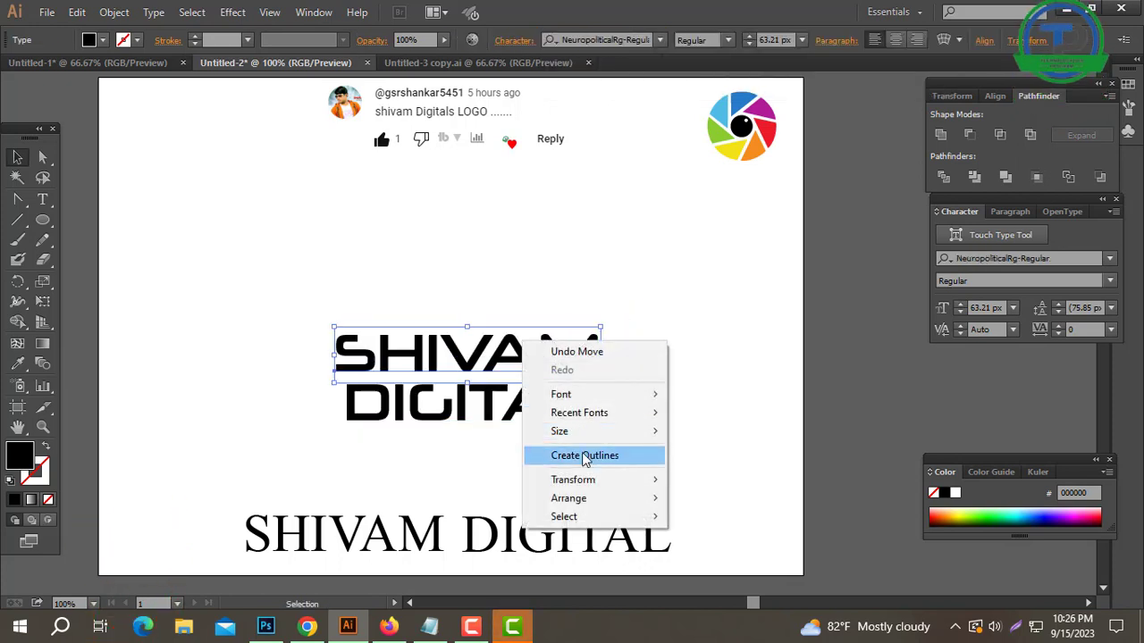
left_click(586, 456)
left_click(605, 437)
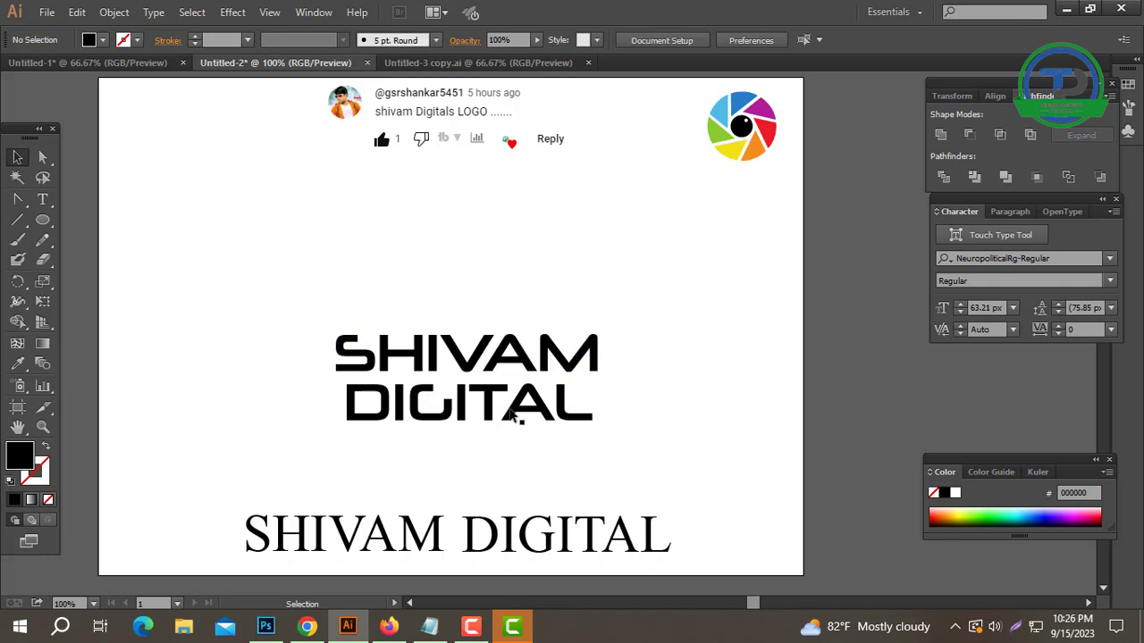
left_click(513, 413)
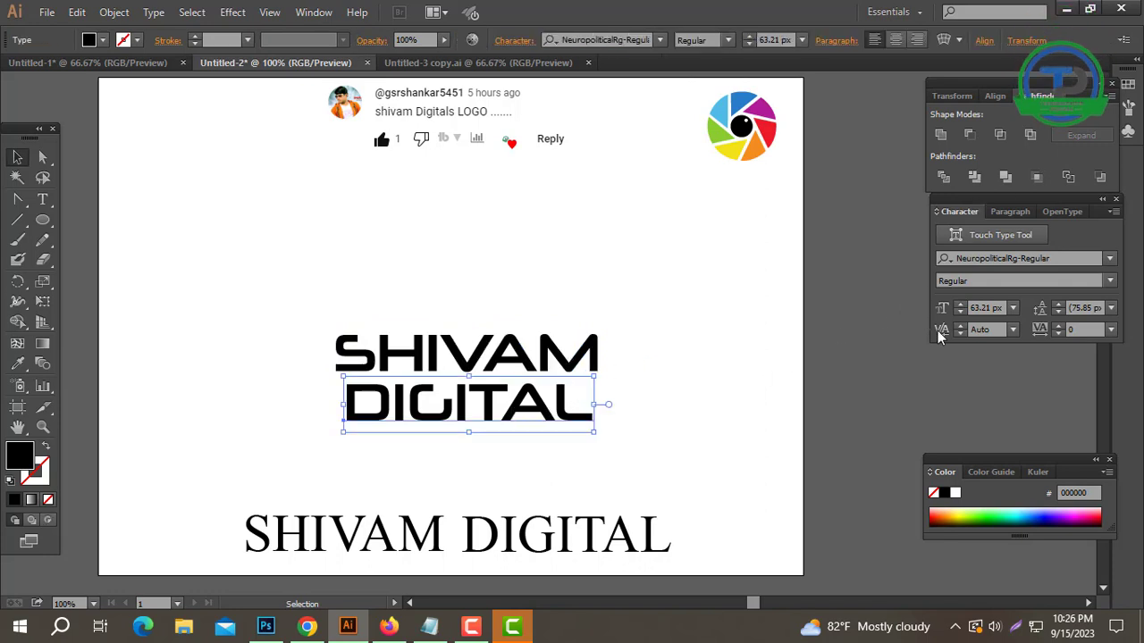
Set DIGITAL's tracking to 500 and convert it to outlines
left_click(1082, 329)
type("500")
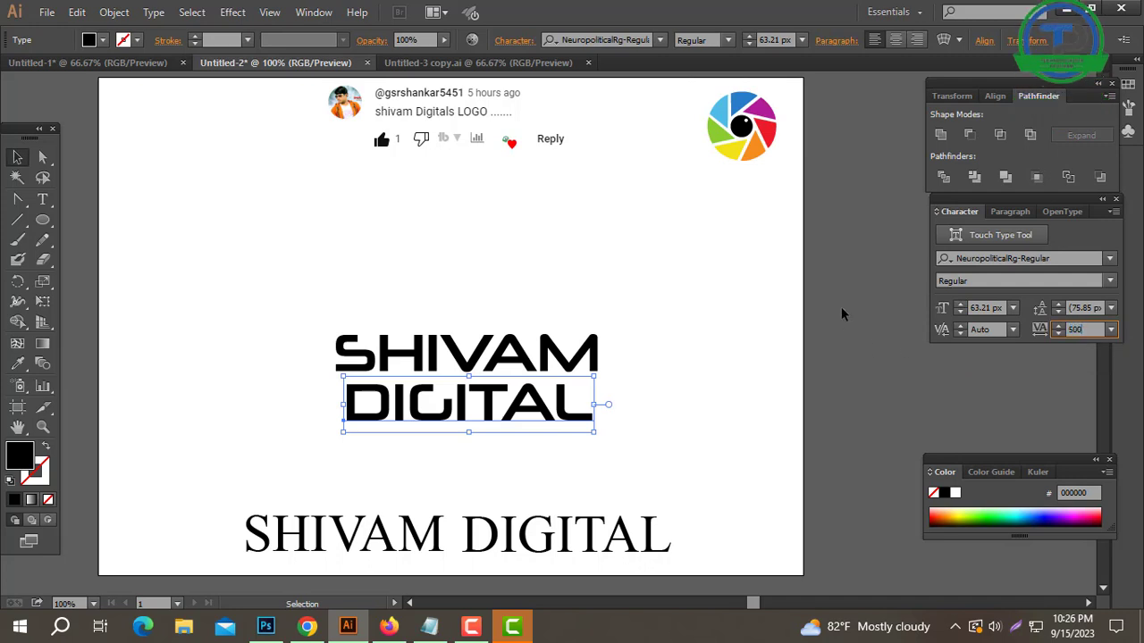
key("Return")
right_click(711, 381)
left_click(781, 497)
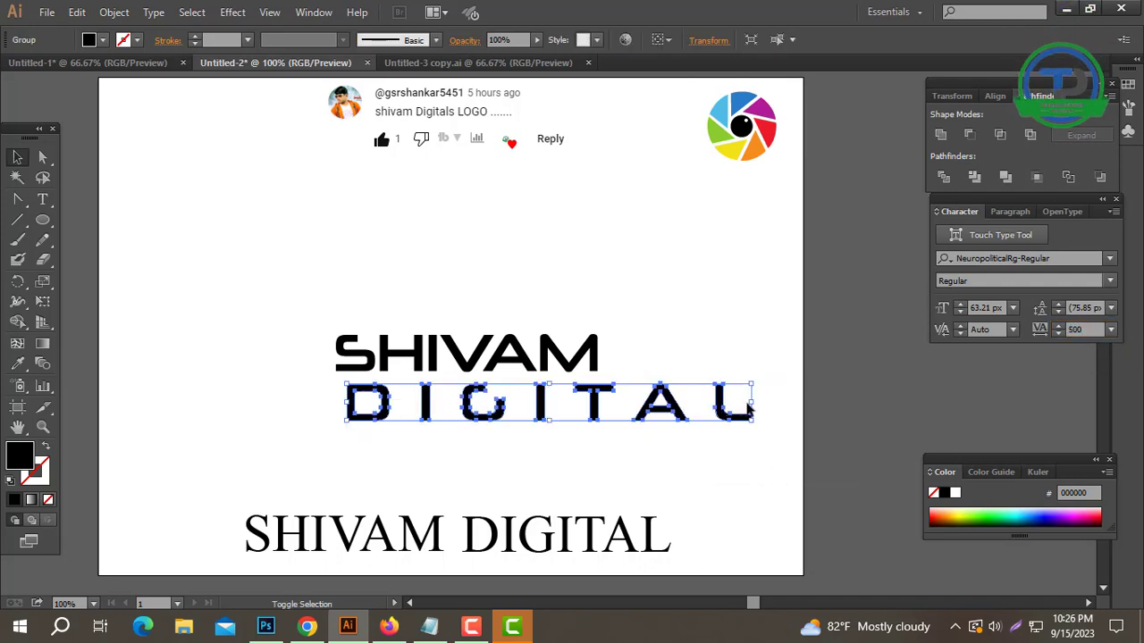
Narrow DIGITAL from both sides so it fits beneath the right part of SHIVAM
left_click_drag(728, 409, 573, 408)
left_click(503, 420)
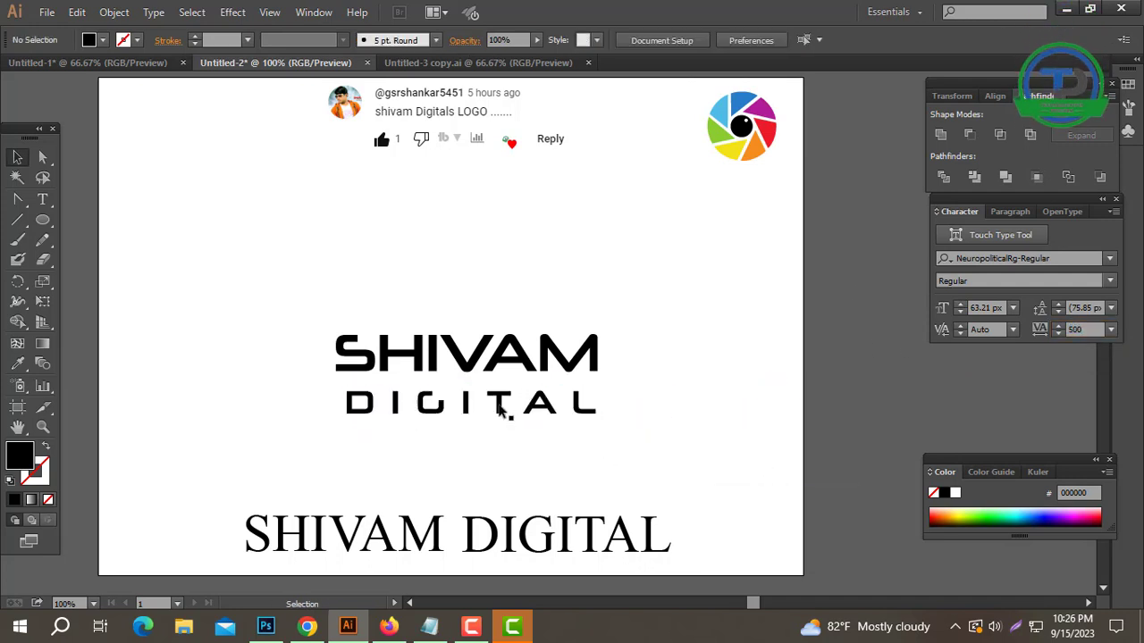
left_click(353, 393)
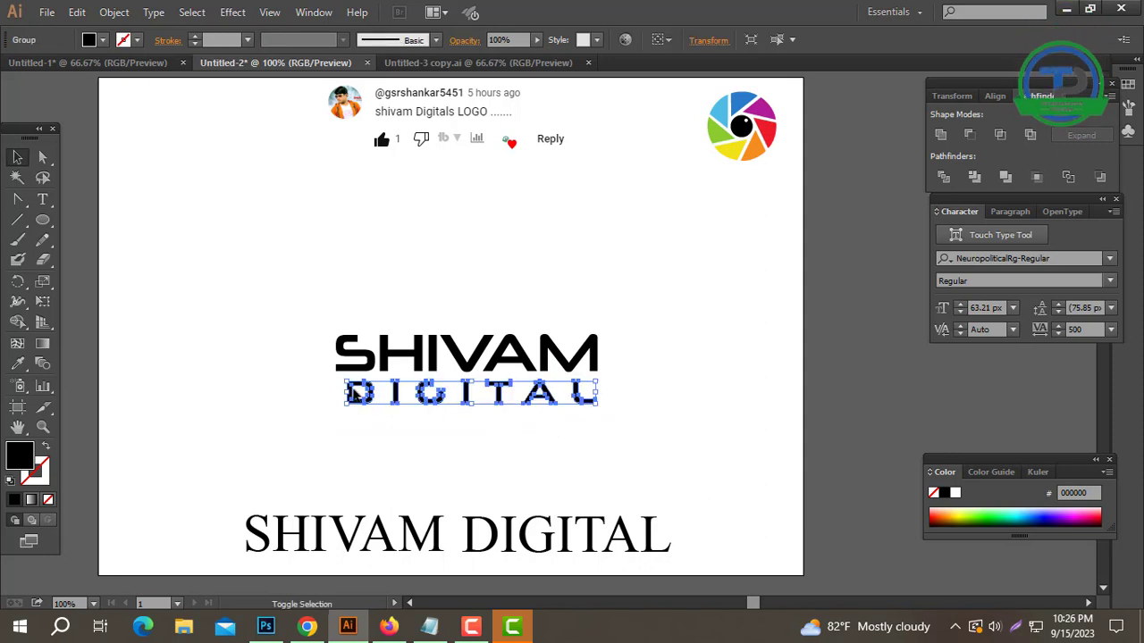
left_click_drag(354, 392, 421, 394)
left_click(470, 434)
left_click_drag(581, 409, 554, 358)
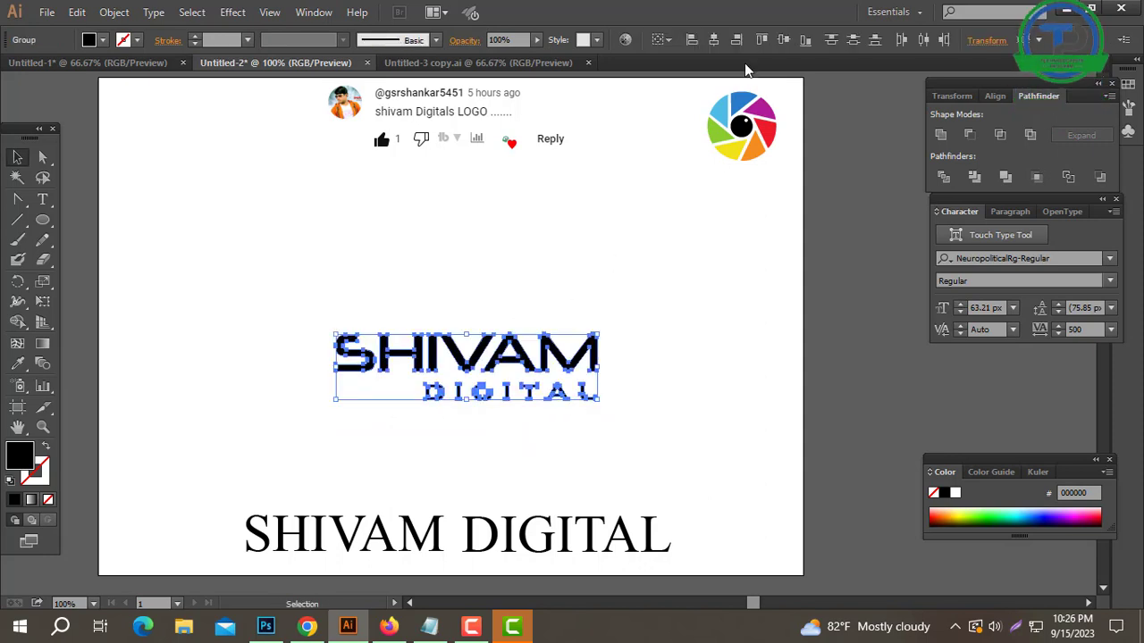
left_click(541, 408)
Draw a straight line left of DIGITAL with a black stroke and no fill
scroll(524, 395, "up", 1)
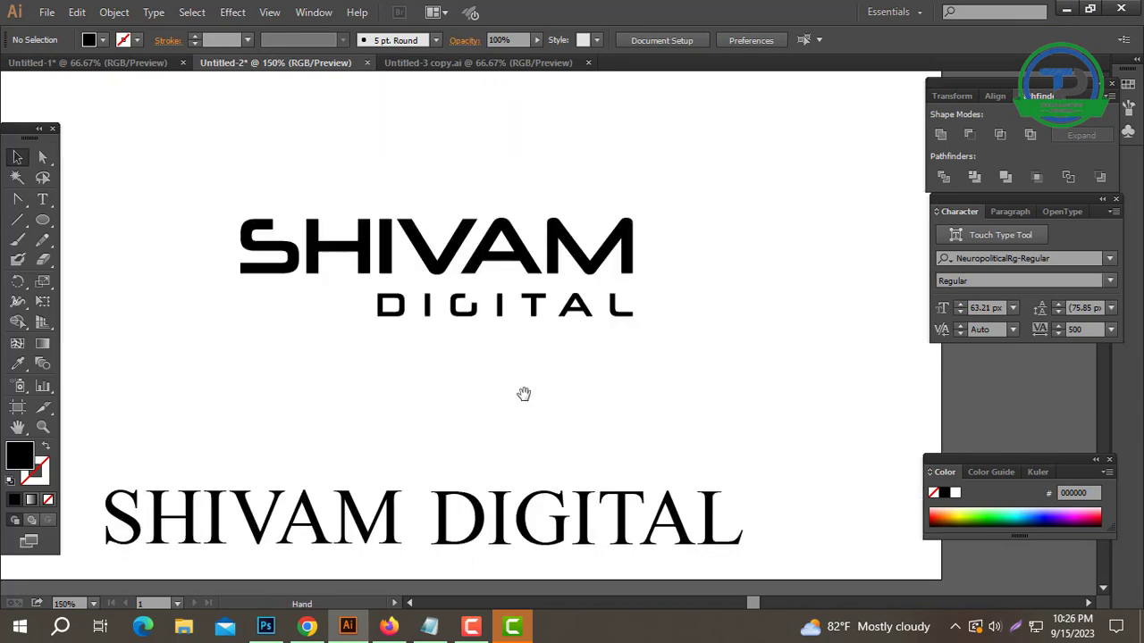
left_click(15, 198)
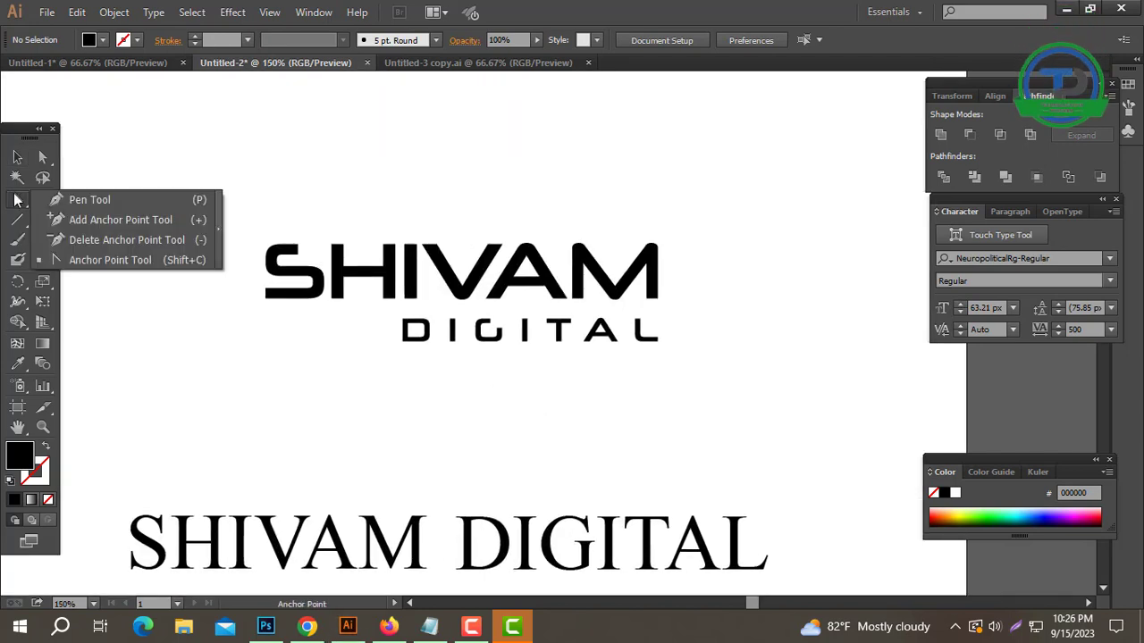
left_click(99, 200)
left_click_drag(395, 330, 267, 333)
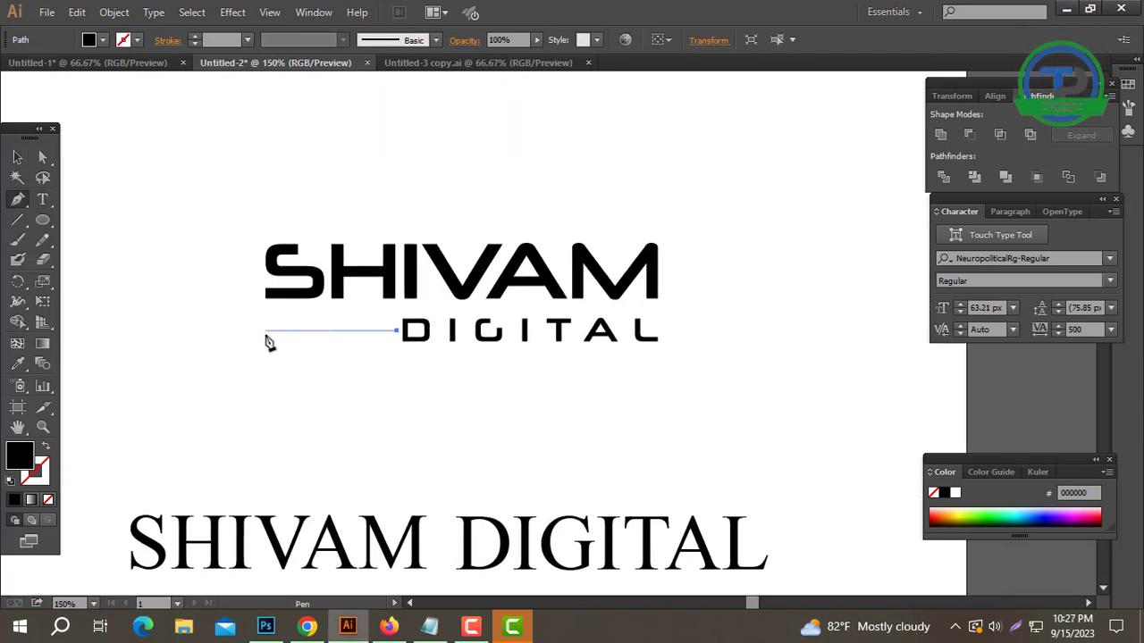
left_click(265, 331)
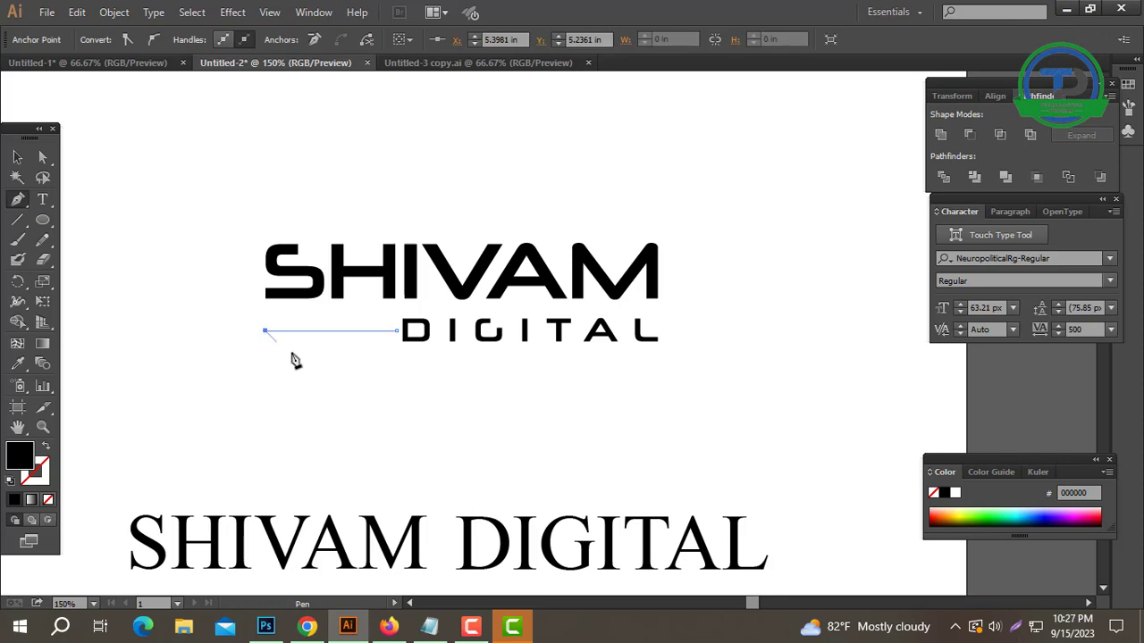
left_click(46, 447)
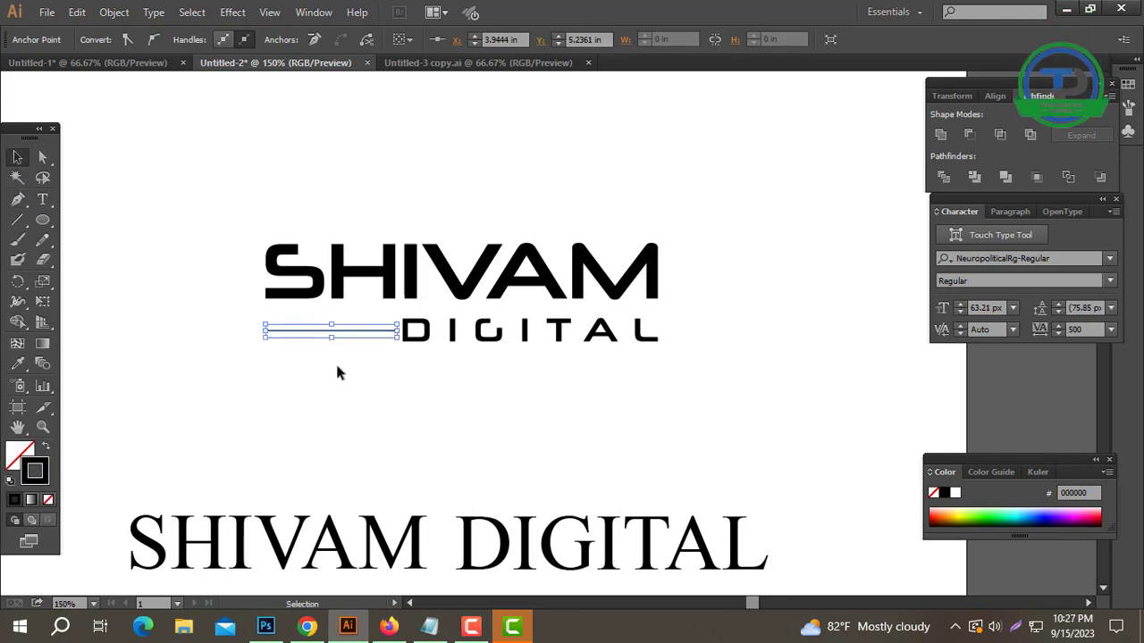
Thicken the line to 2 px and expand its stroke into a shape
left_click_drag(334, 378, 429, 167)
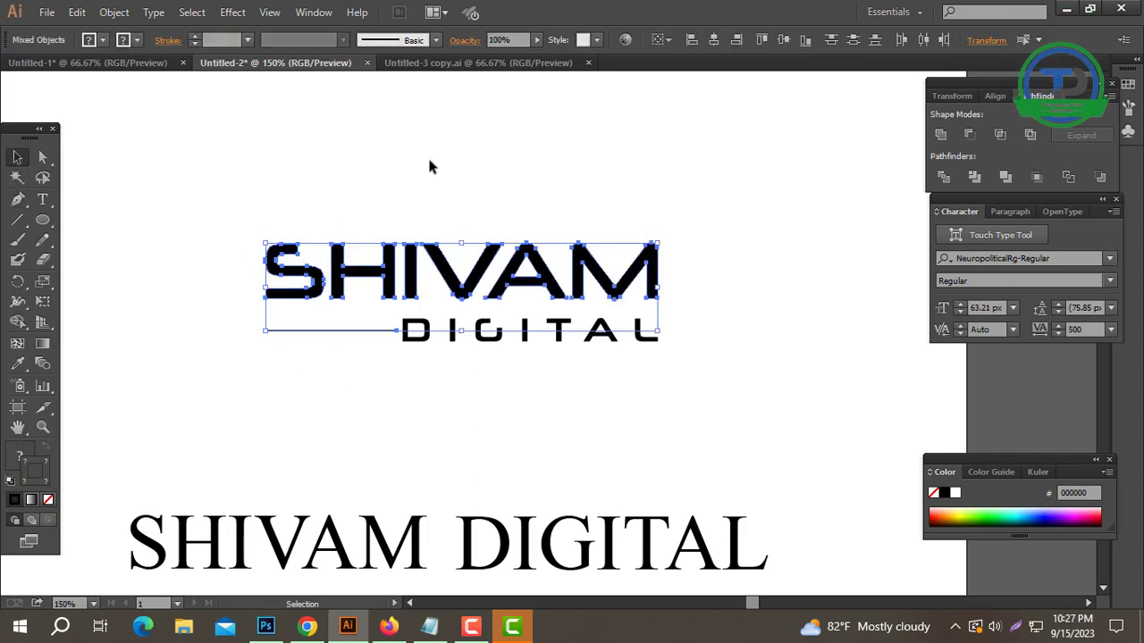
left_click(349, 357)
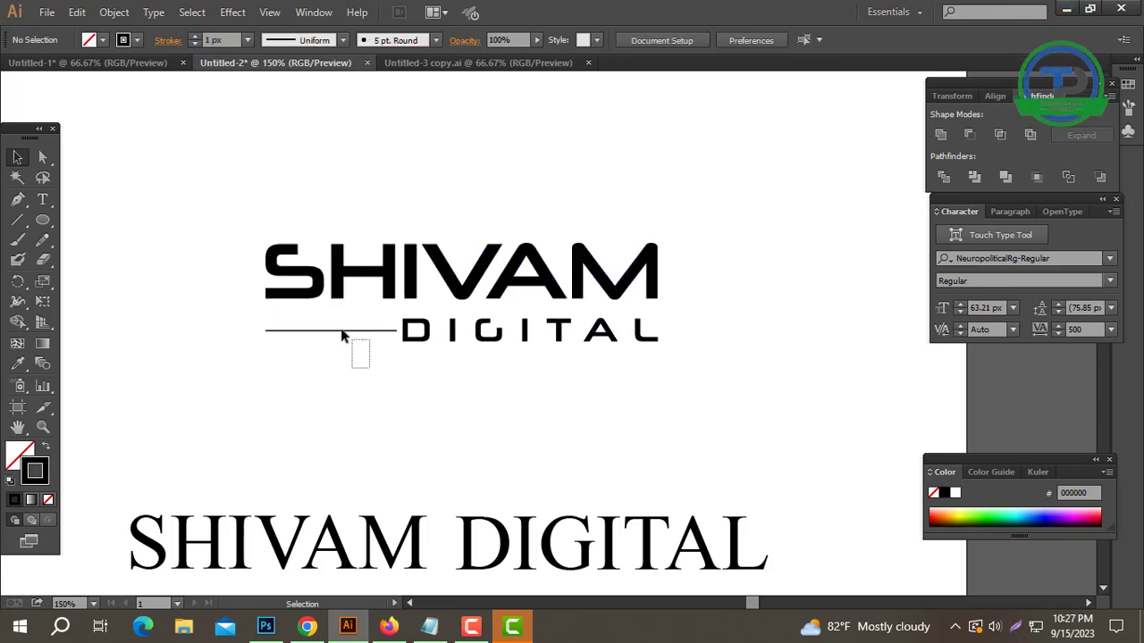
left_click(354, 331)
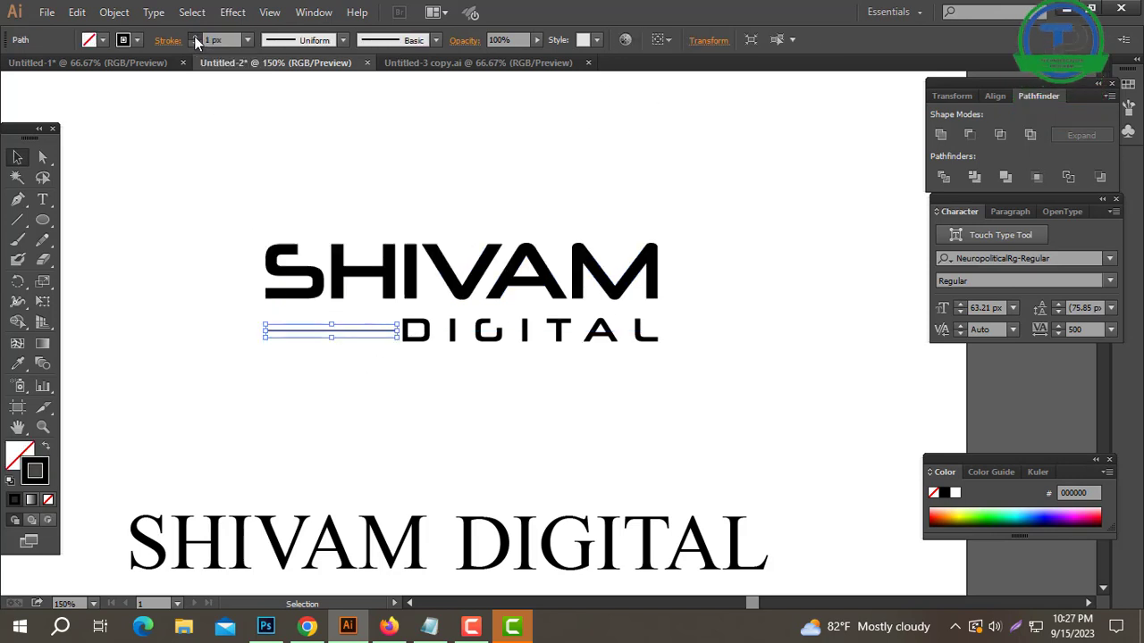
left_click(195, 40)
left_click(114, 12)
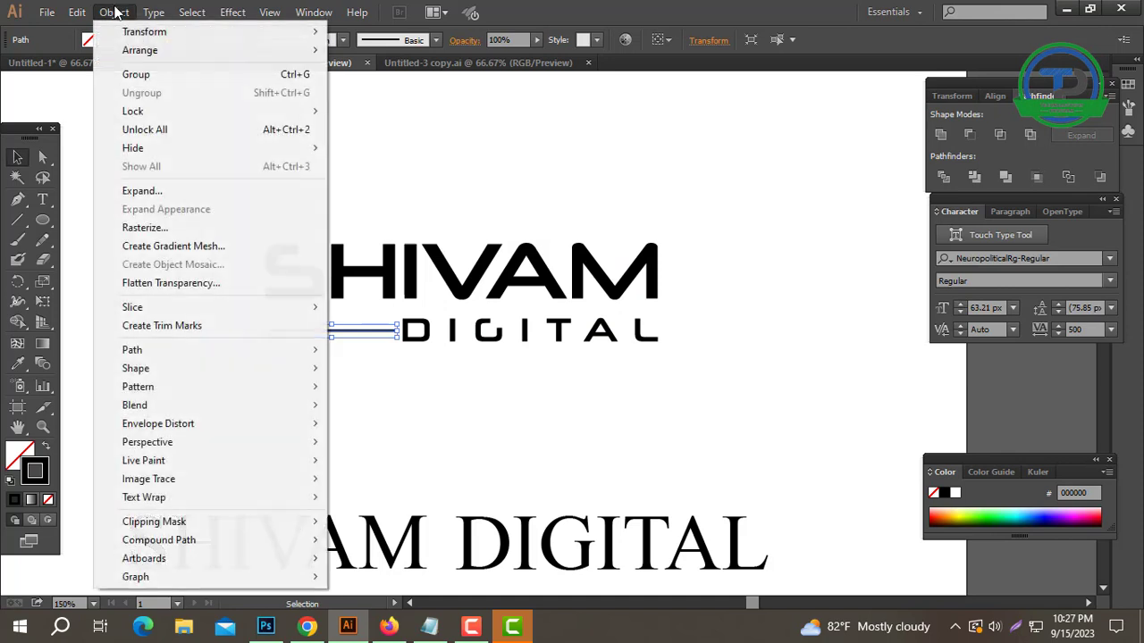
left_click(154, 188)
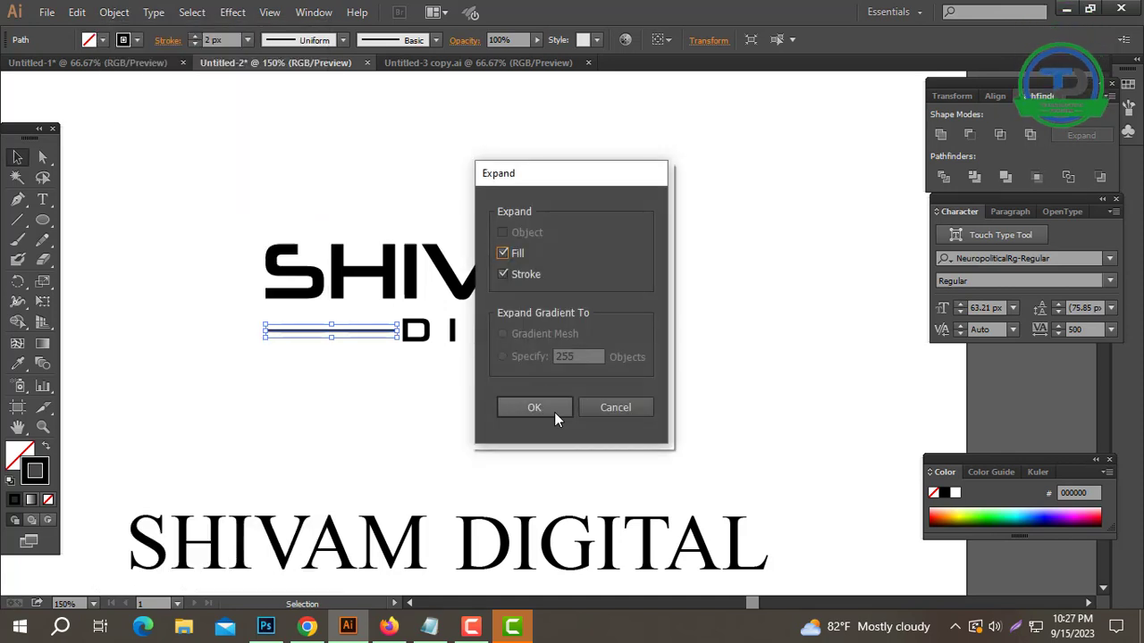
left_click(533, 407)
Vertically centre the expanded line with the DIGITAL outlines
left_click_drag(751, 373, 261, 321)
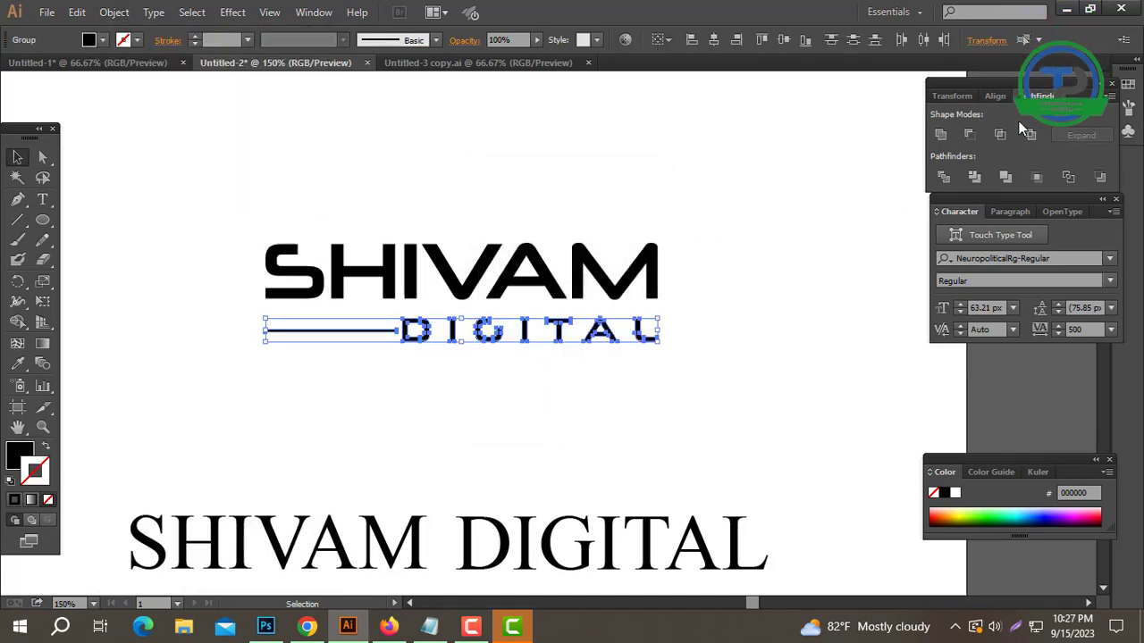
left_click(1000, 95)
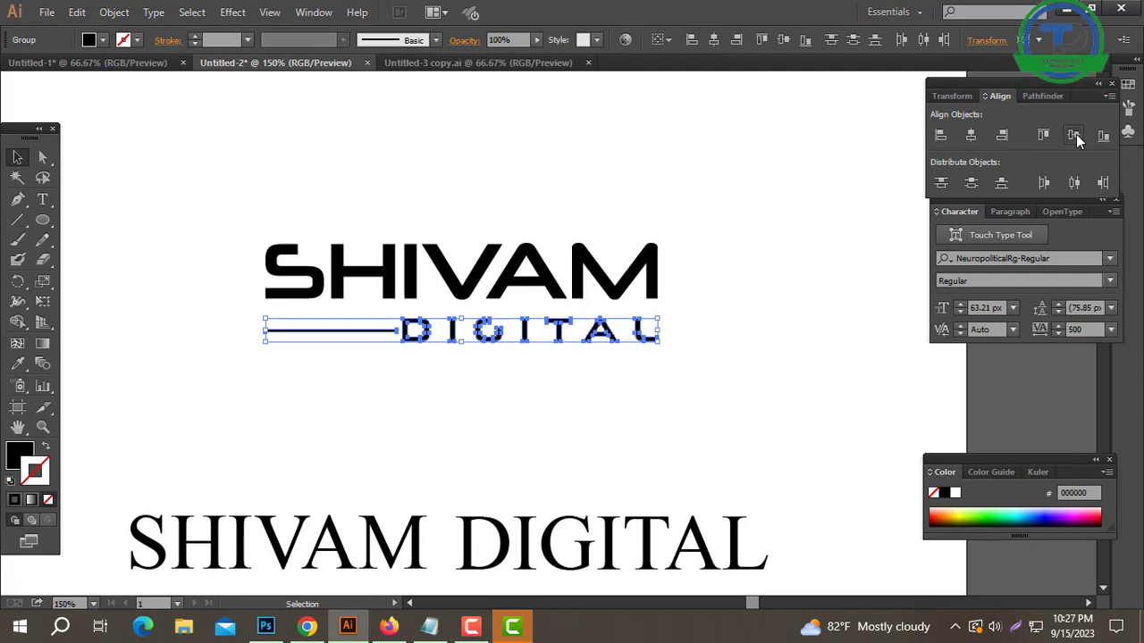
left_click(1076, 134)
key("a")
Select the whole SHIVAM DIGITAL wordmark to check it, then zoom out to the page
key("v")
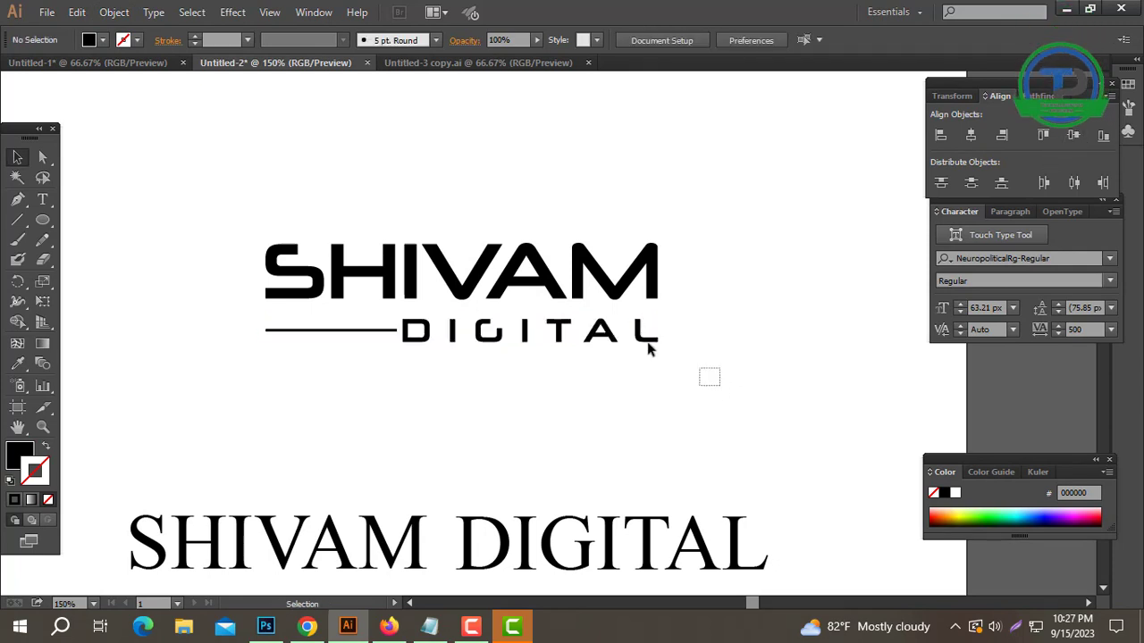
left_click_drag(706, 375, 259, 234)
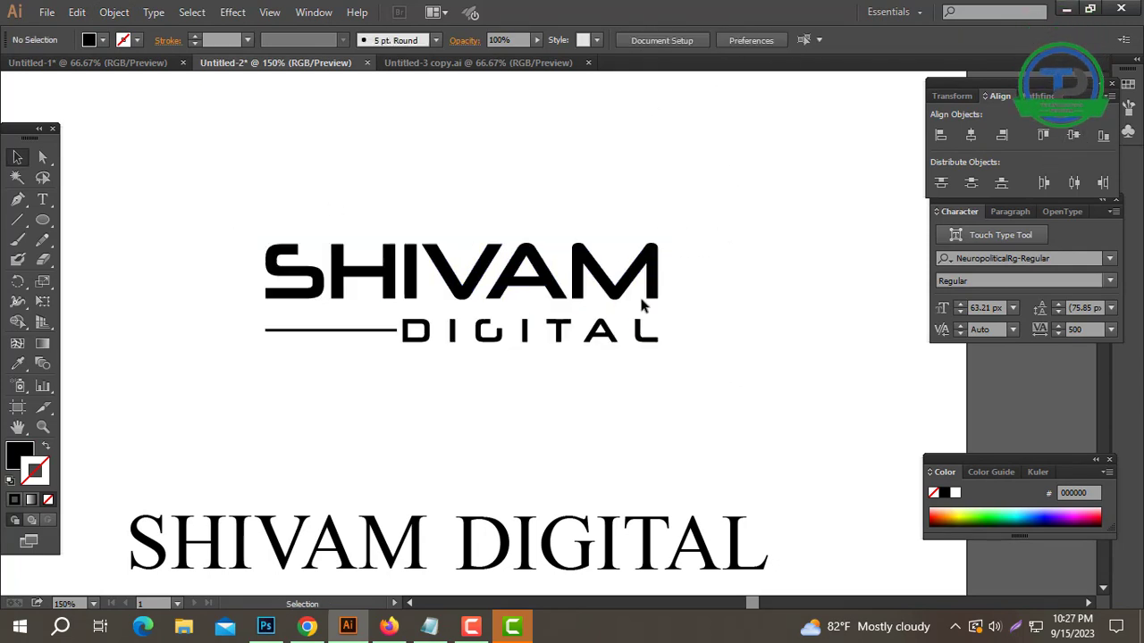
left_click_drag(726, 196, 255, 415)
key("a")
left_click(451, 441)
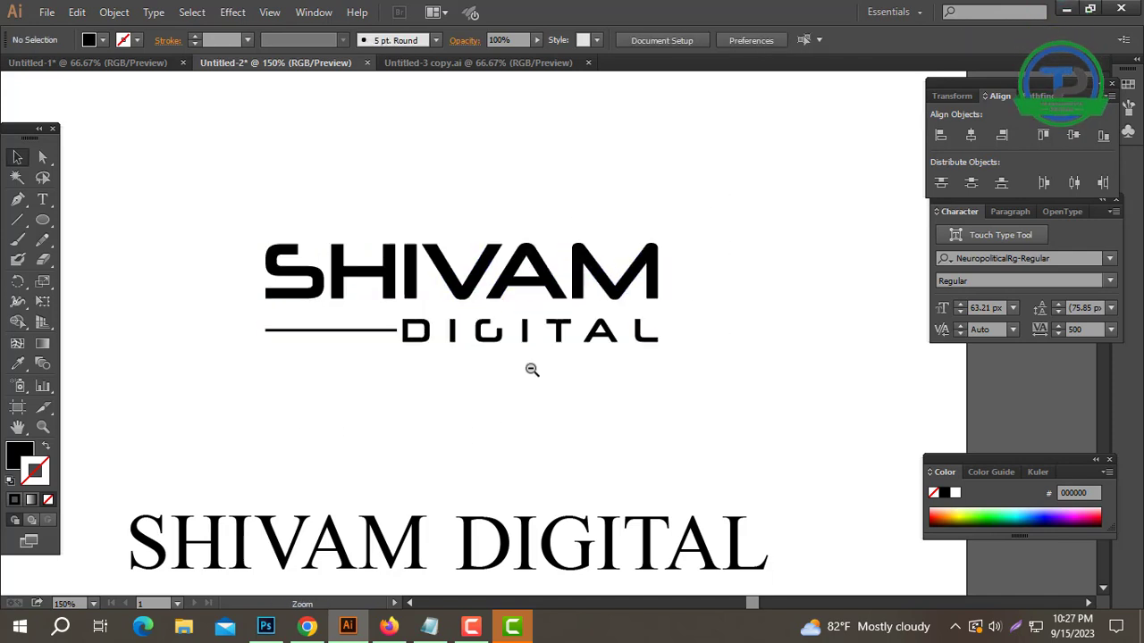
key("ctrl+minus")
Paste a copy of the serif S, enlarge it about twice and centre it above SHIVAM
left_click_drag(530, 345, 513, 416)
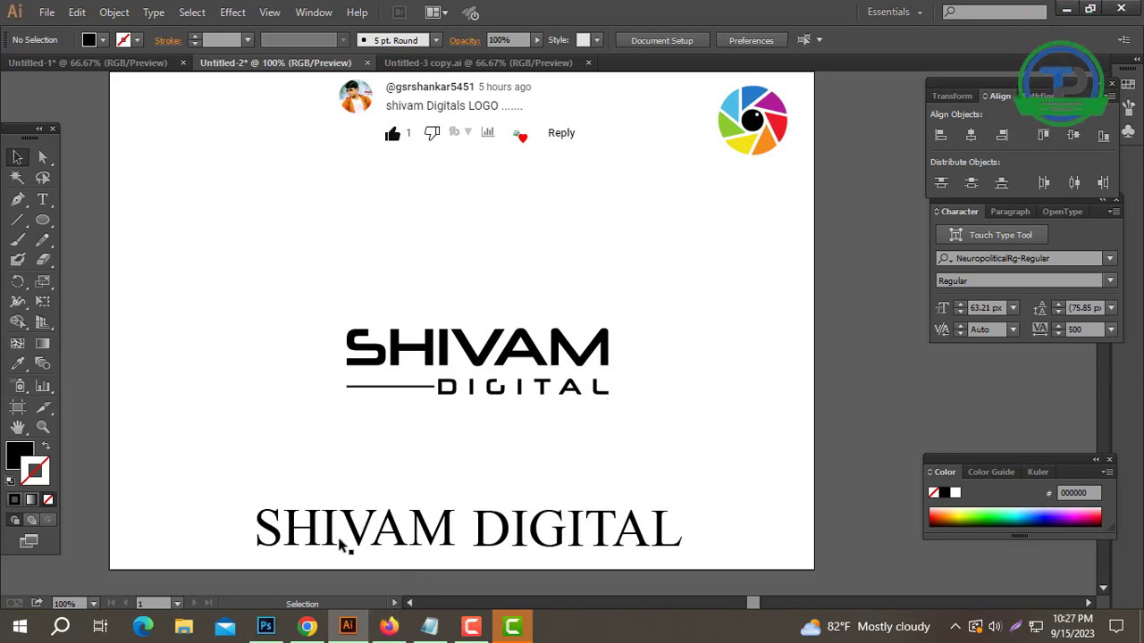
double_click(284, 533)
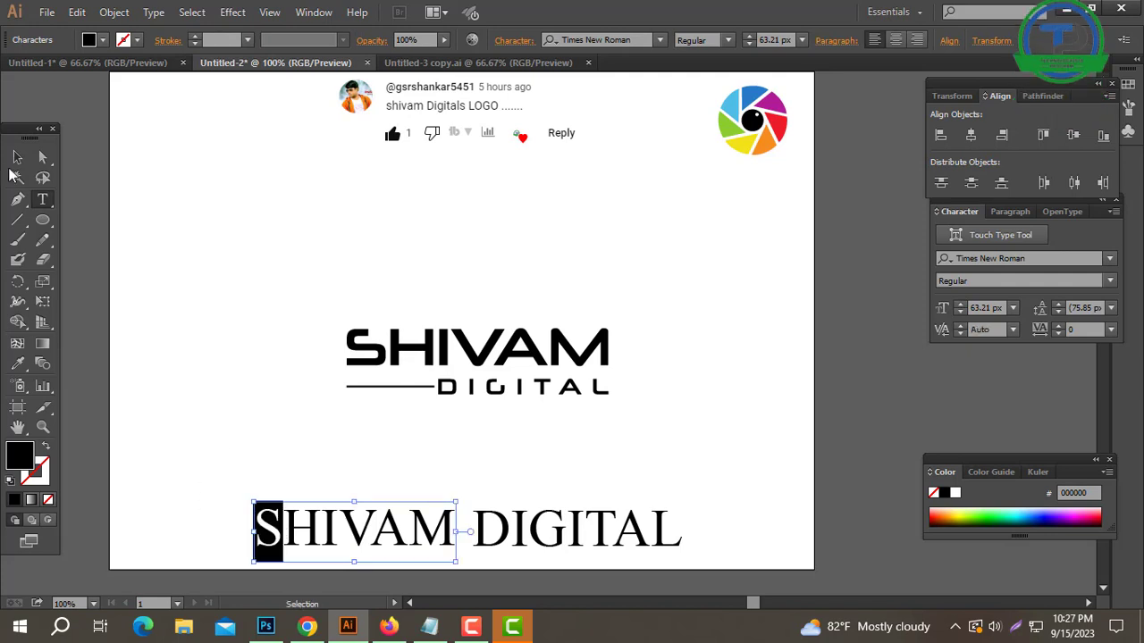
left_click(18, 158)
key("ctrl+v")
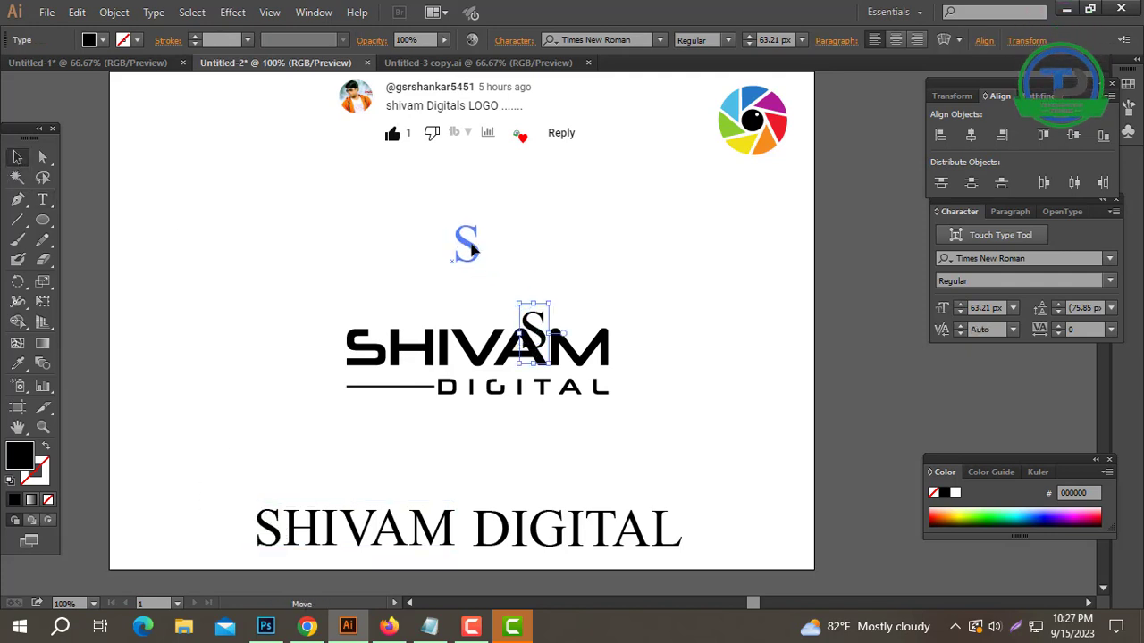
left_click_drag(466, 217, 467, 183)
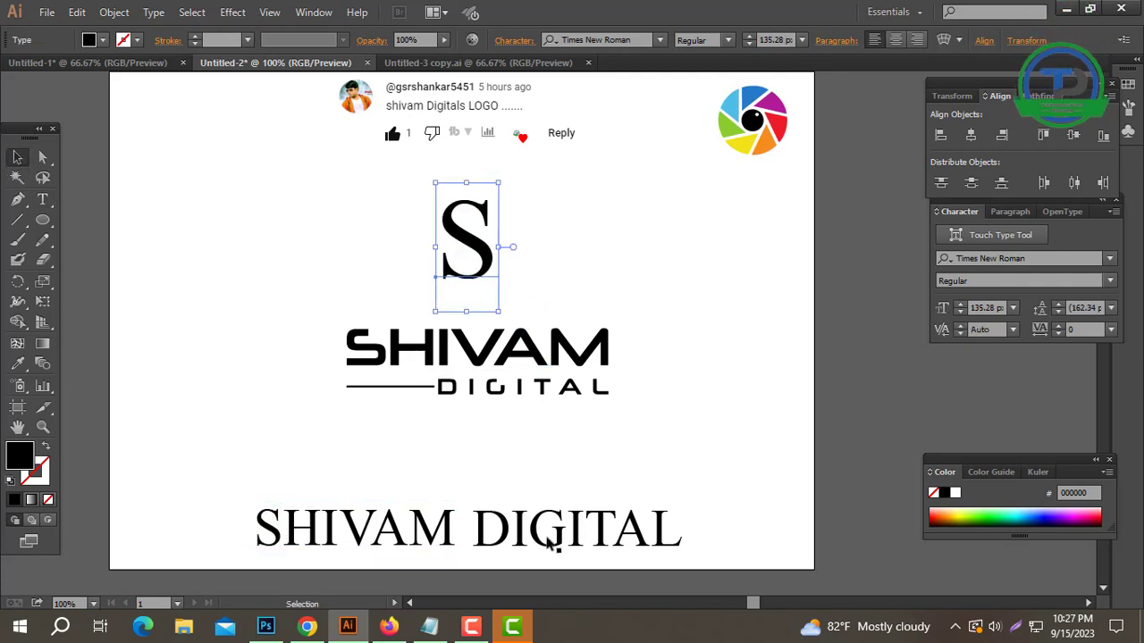
left_click(700, 106)
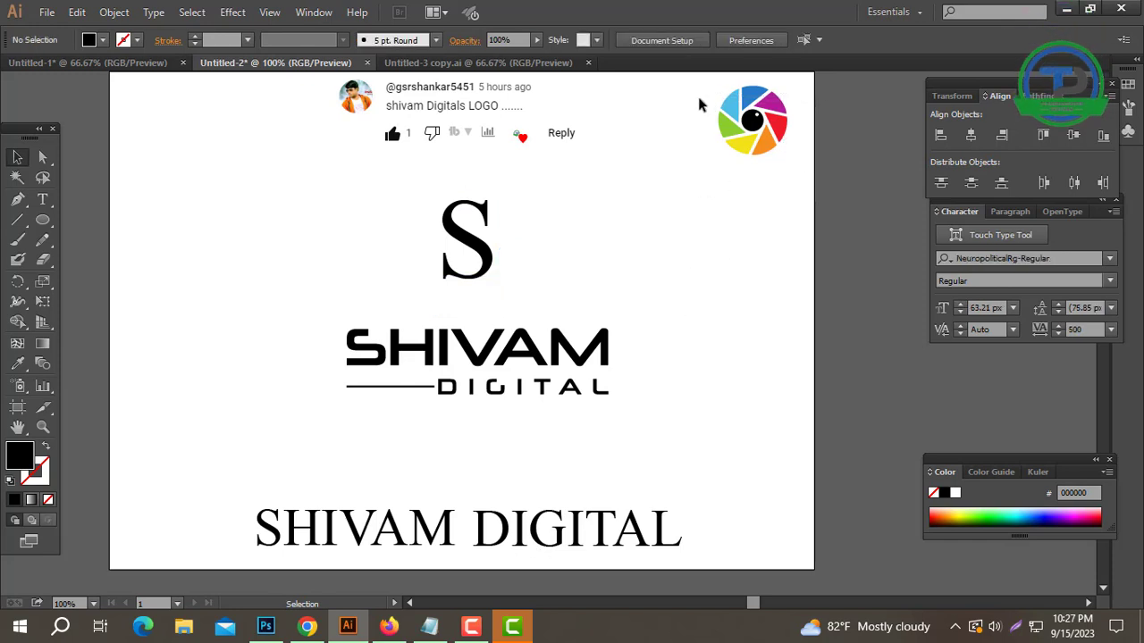
left_click_drag(504, 269, 505, 270)
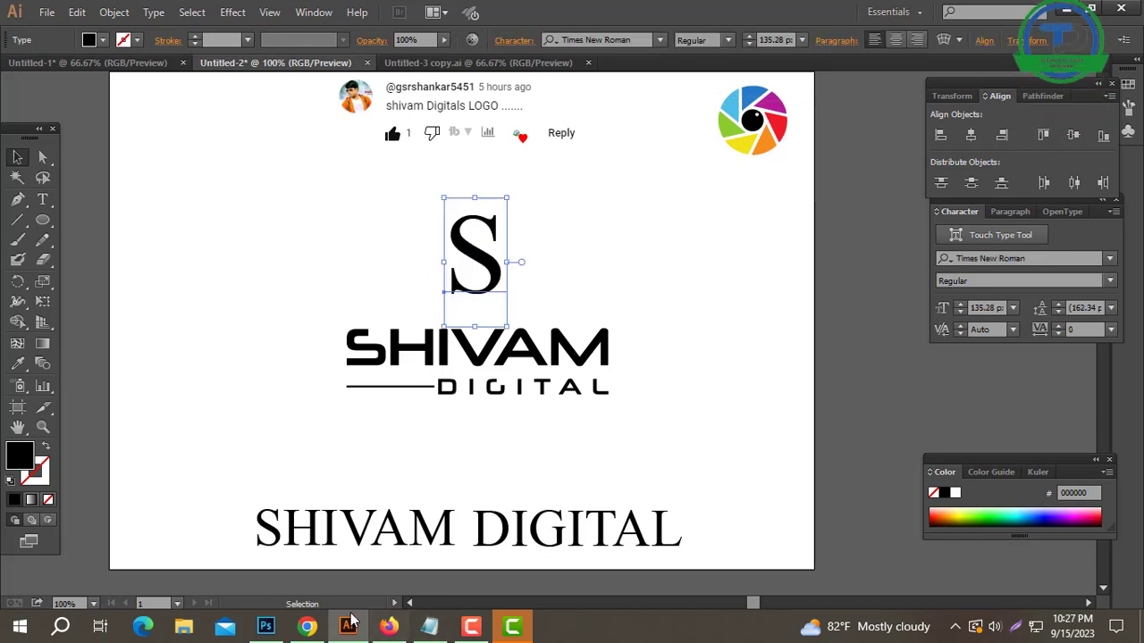
Set the S to DK Hofstad Regular and convert it to outlines
left_click(445, 631)
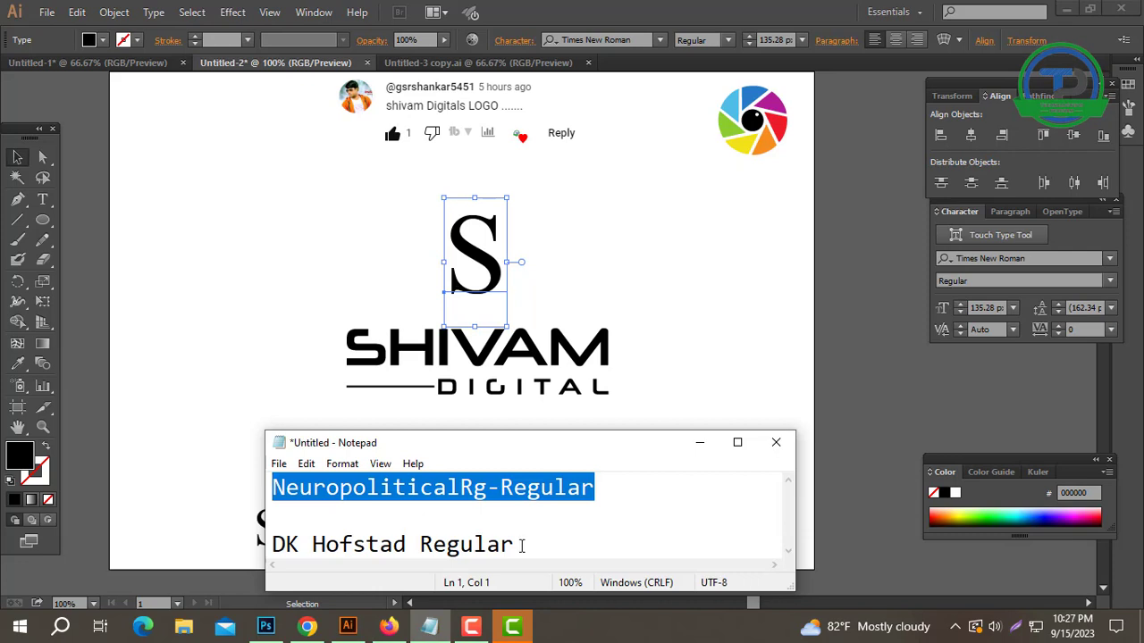
left_click_drag(522, 547, 272, 545)
key("ctrl+c")
left_click(482, 260)
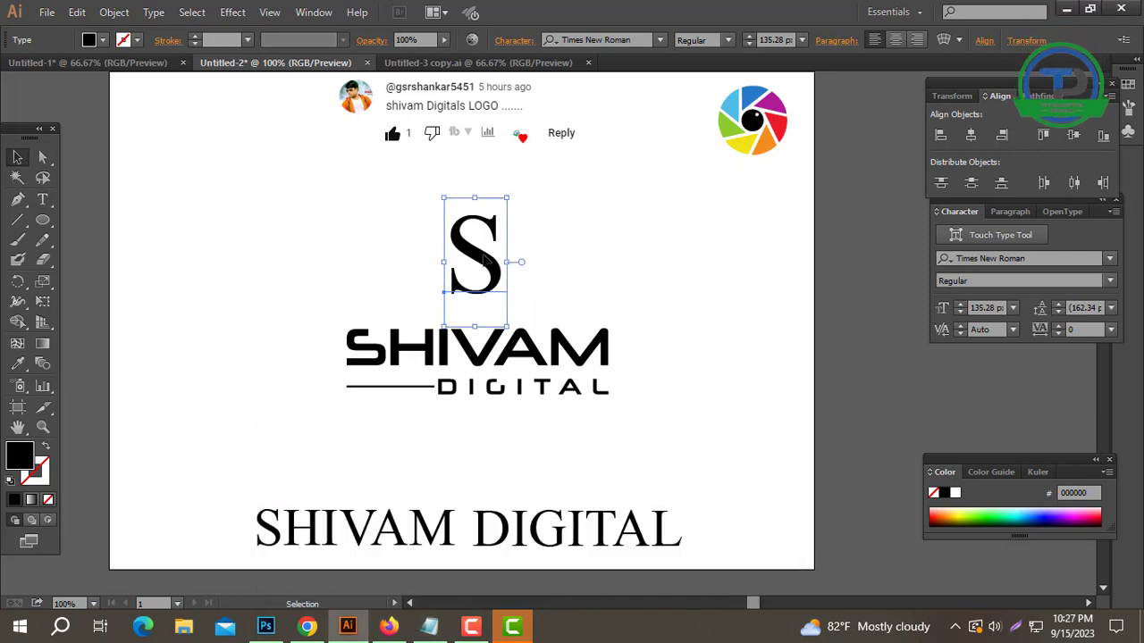
key("ctrl+v")
key("Return")
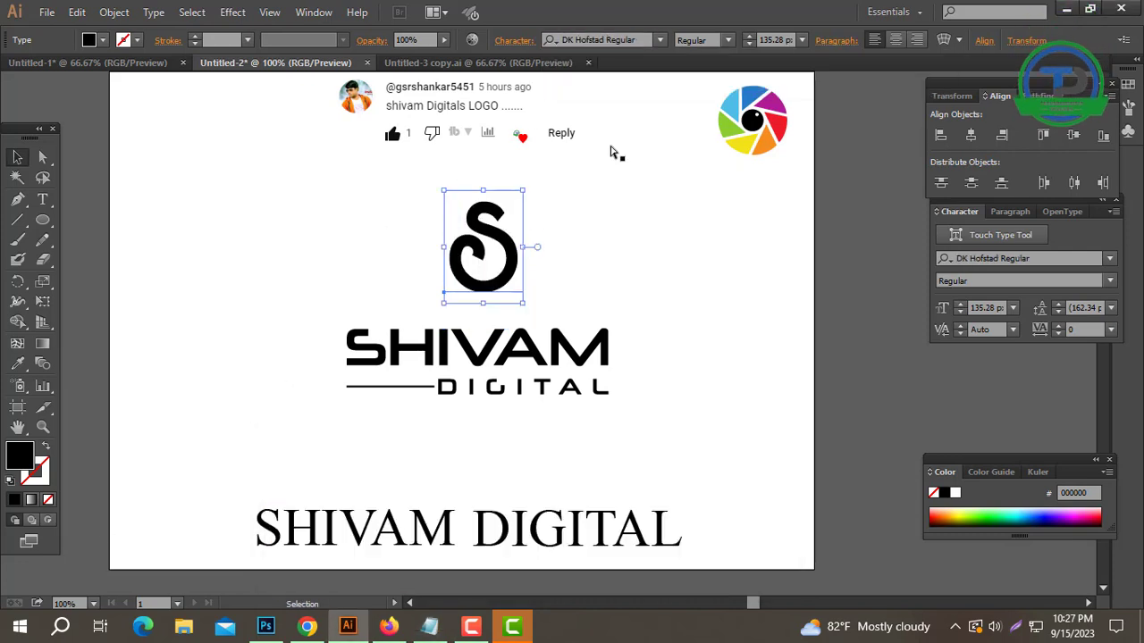
right_click(494, 261)
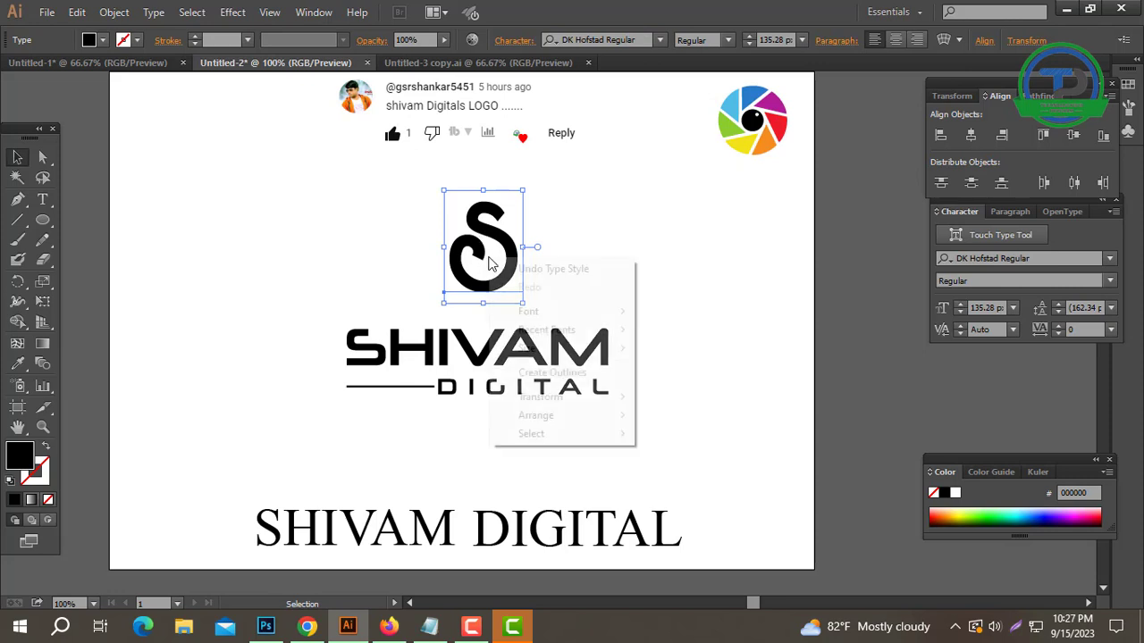
left_click(554, 377)
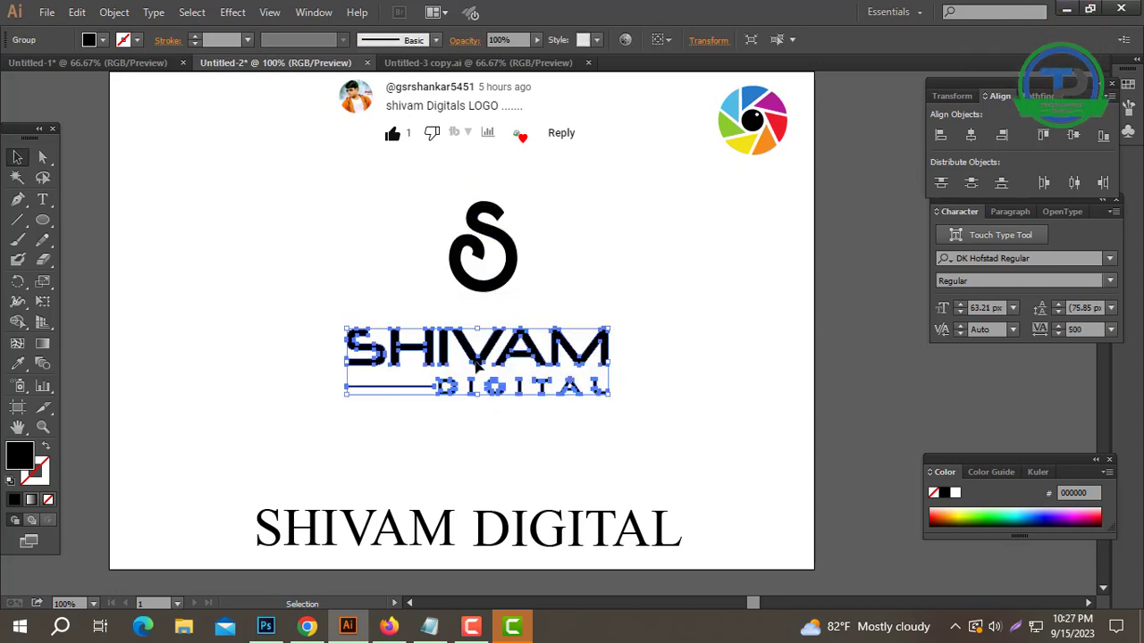
Move the wordmark down and enlarge the outlined S proportionally
left_click_drag(482, 384, 483, 433)
left_click(501, 313)
left_click(496, 281)
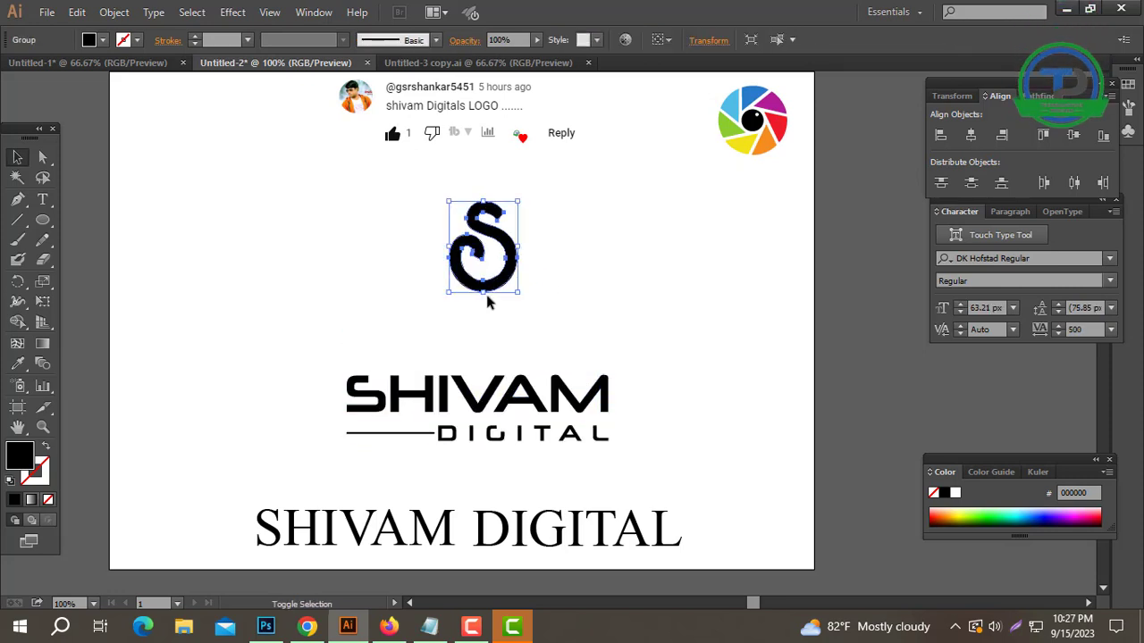
left_click_drag(485, 295, 483, 350)
Zoom in on the S and draw a circle inside its lower bowl
key("ctrl+shift+a")
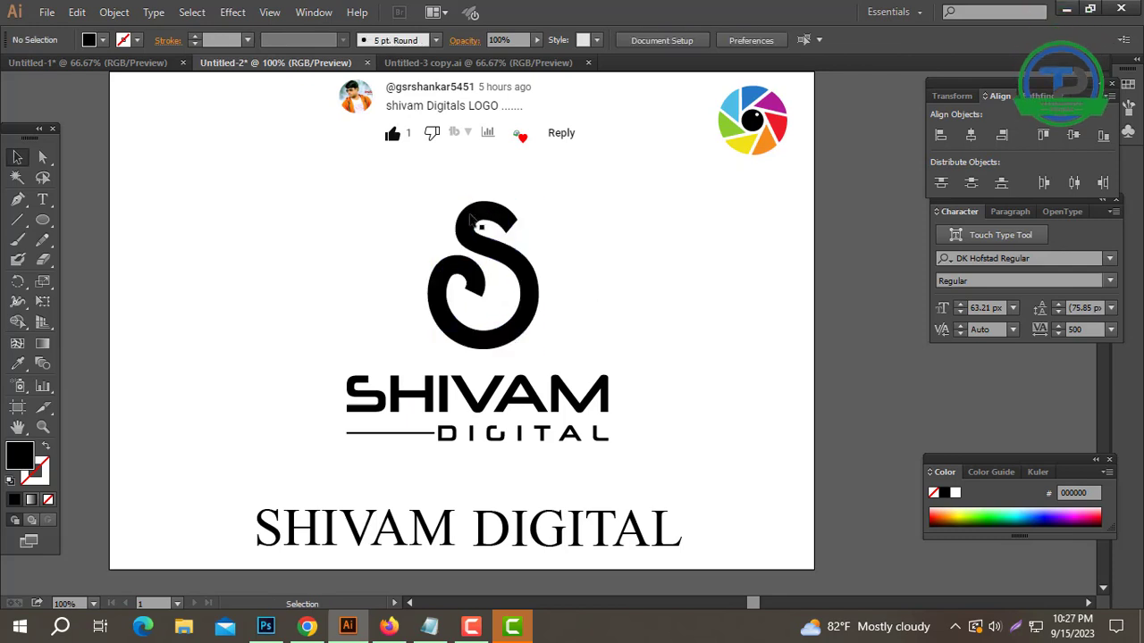
left_click(574, 301, "ctrl")
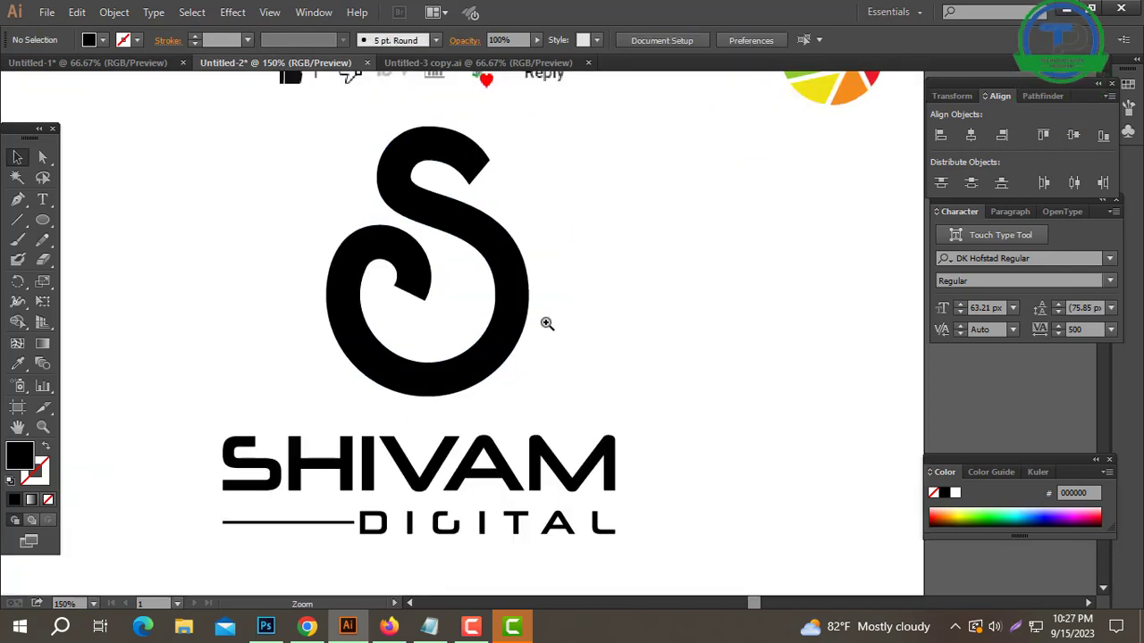
left_click(544, 321, "ctrl")
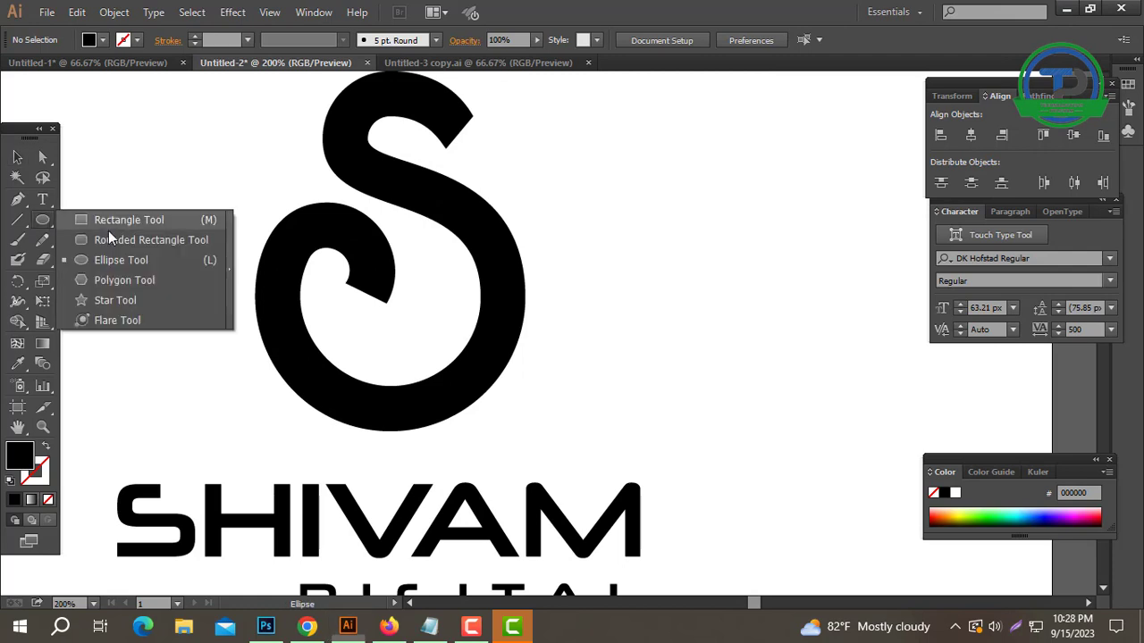
left_click_drag(42, 220, 242, 260)
left_click_drag(391, 322, 422, 265)
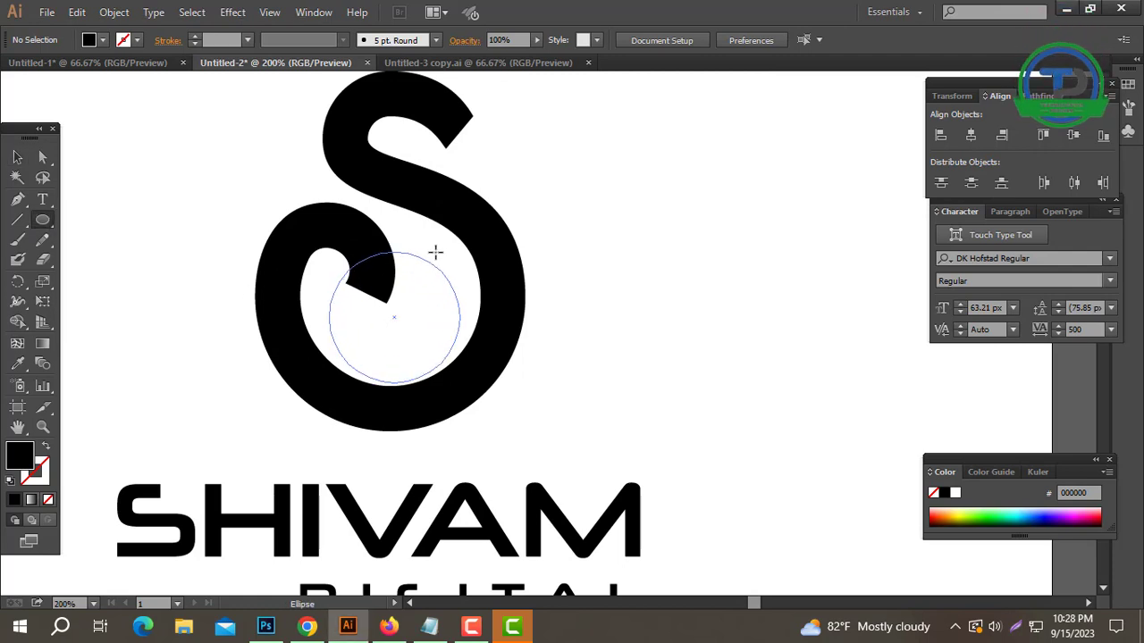
left_click_drag(454, 230, 454, 229)
key("v")
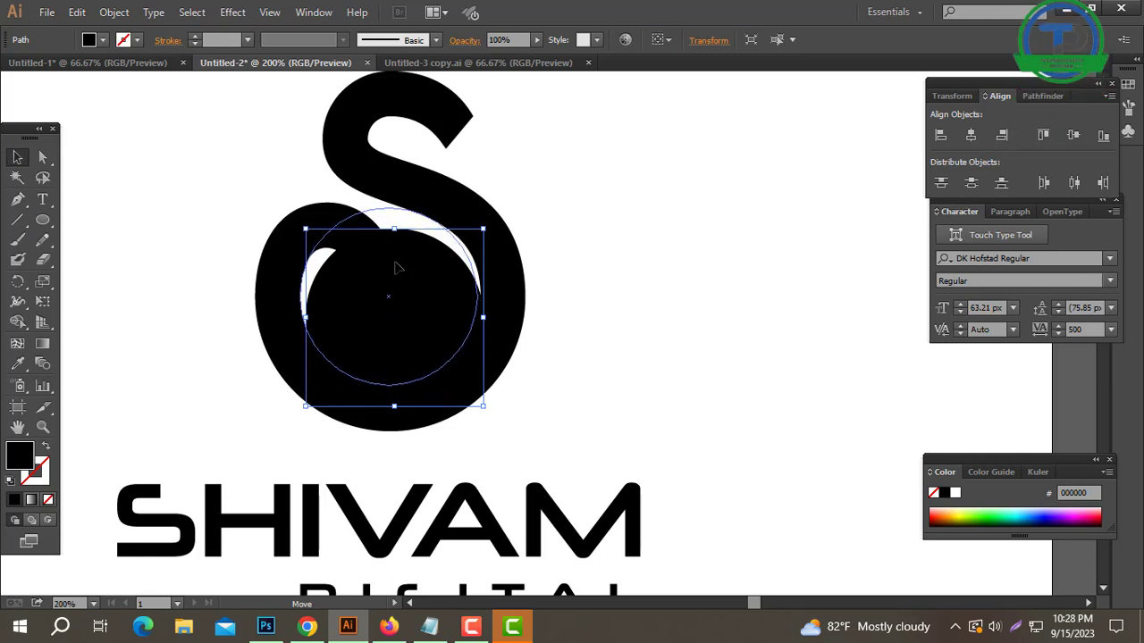
key("shift+Up")
Enlarge the circle to fill the S's bowl and make it white
left_click(652, 266)
left_click(422, 324)
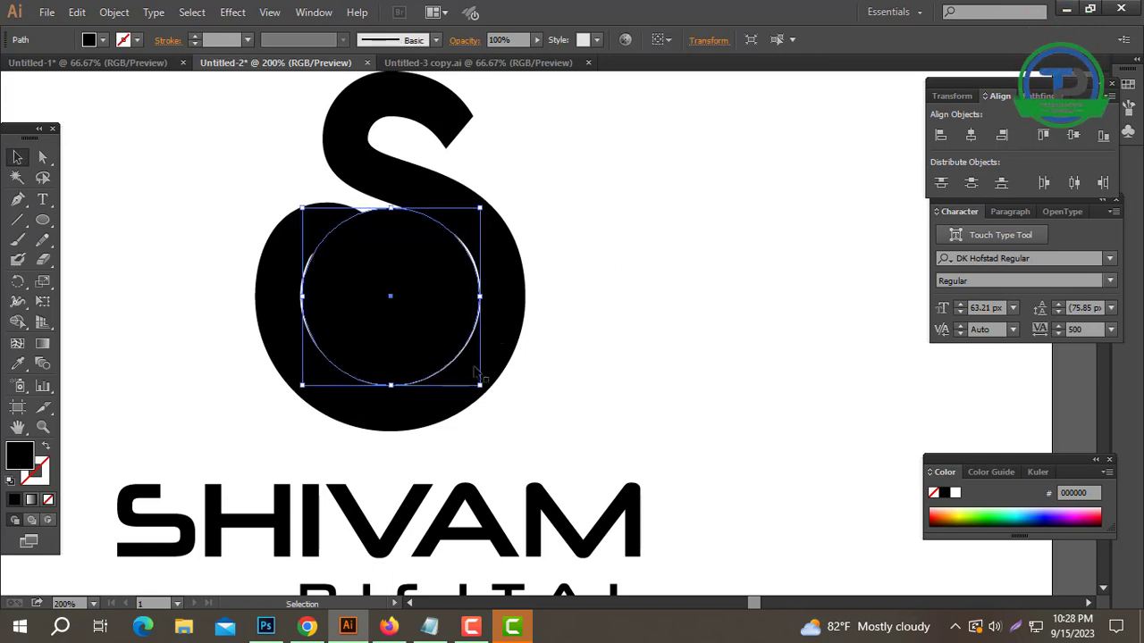
left_click_drag(479, 386, 489, 394)
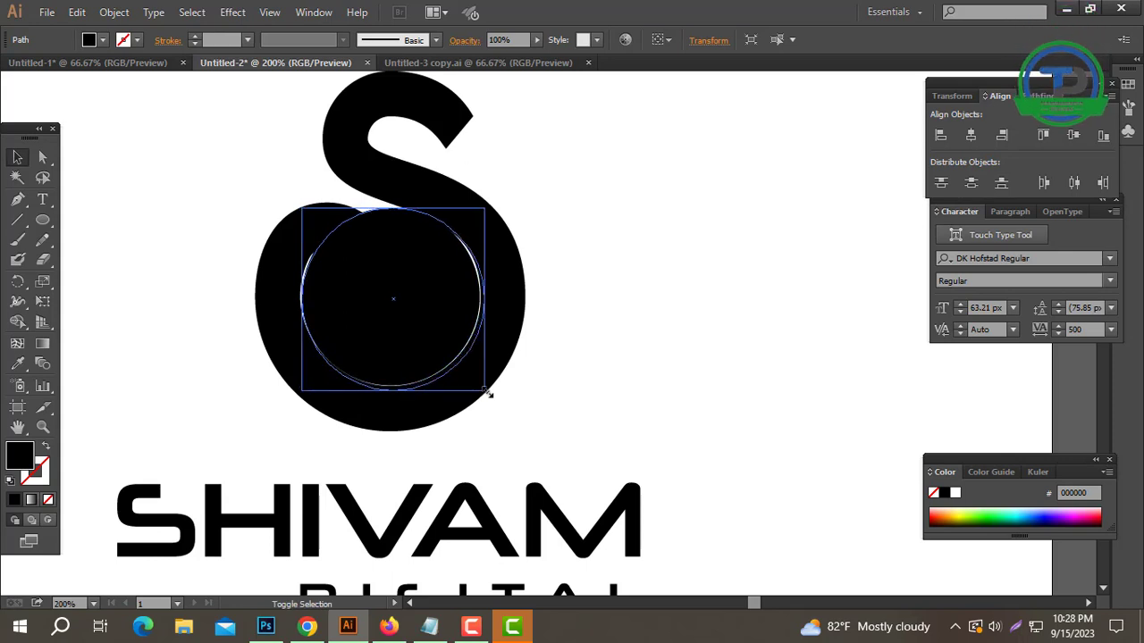
left_click(604, 332)
left_click_drag(405, 309, 404, 309)
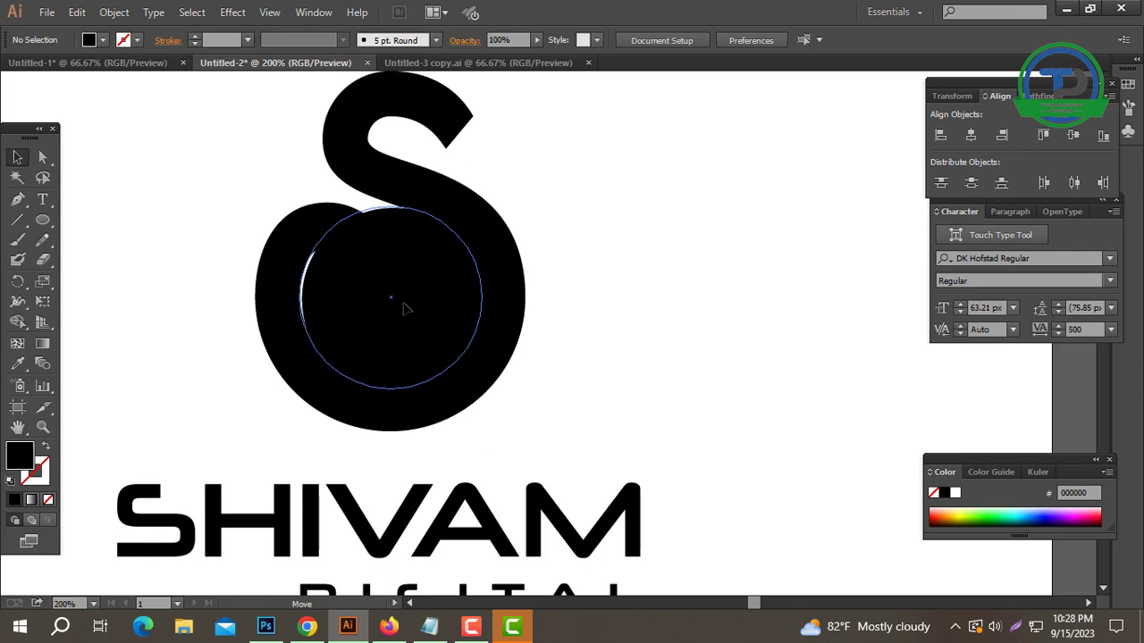
left_click(421, 307)
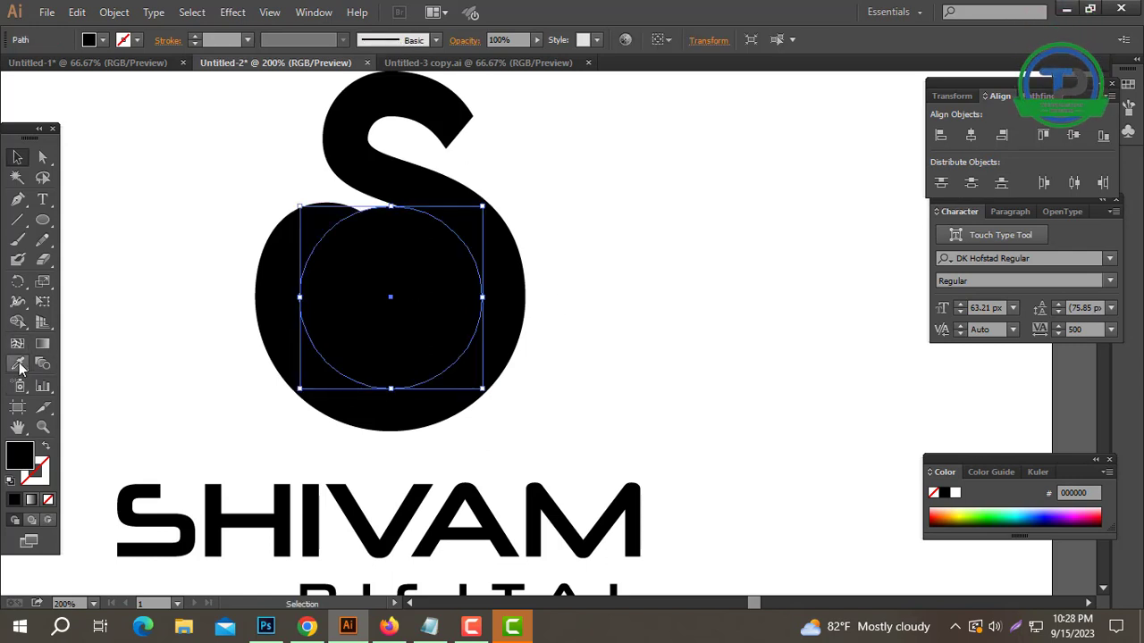
left_click(18, 364)
left_click(1, 234)
left_click(17, 157)
left_click(215, 377)
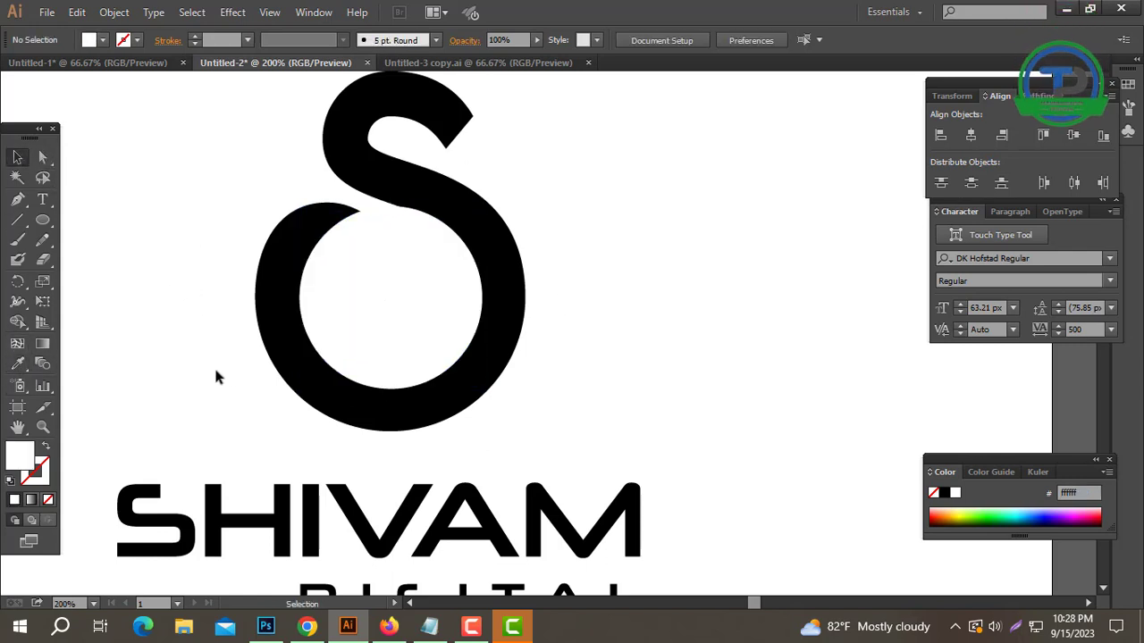
Resize the white circle to fit snugly inside the S loop
left_click(549, 340)
left_click(396, 324)
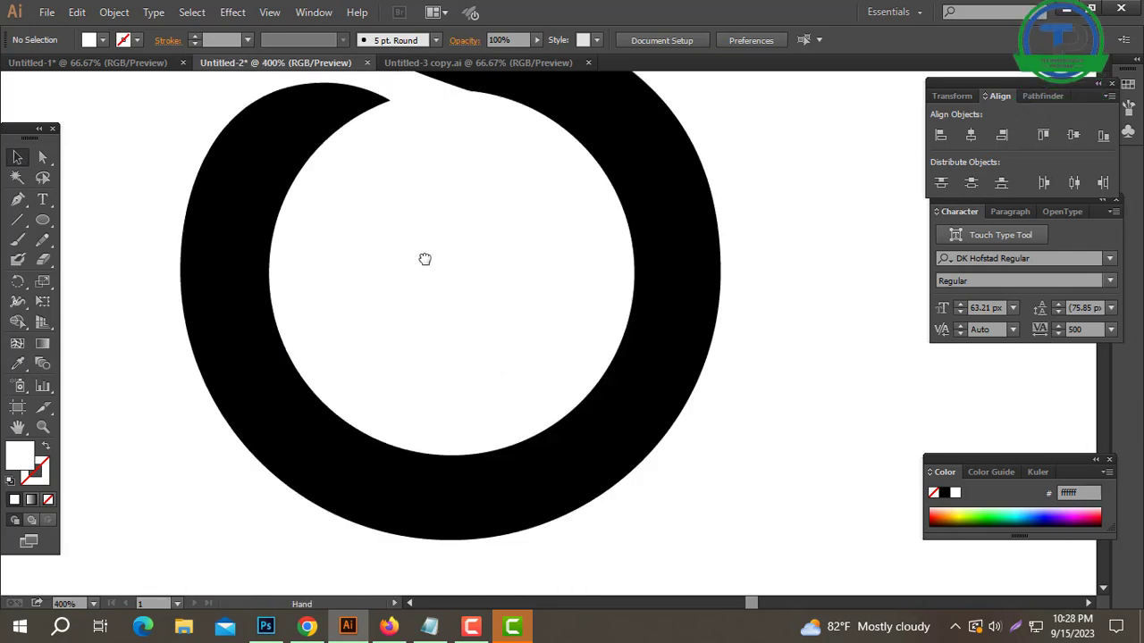
left_click(524, 150)
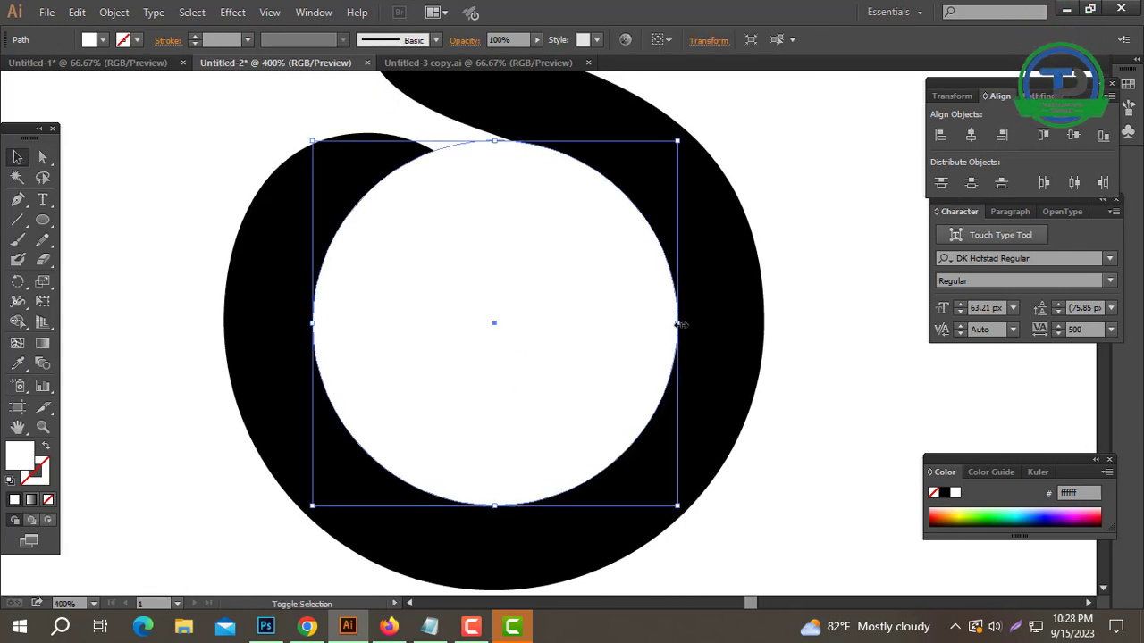
left_click(766, 268)
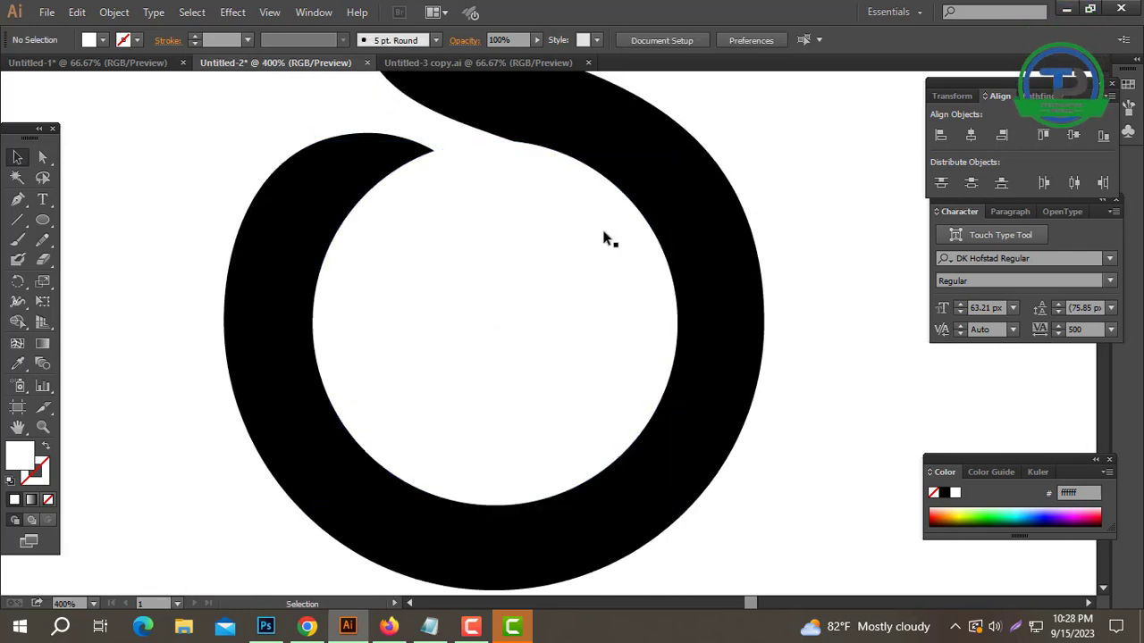
left_click(579, 264)
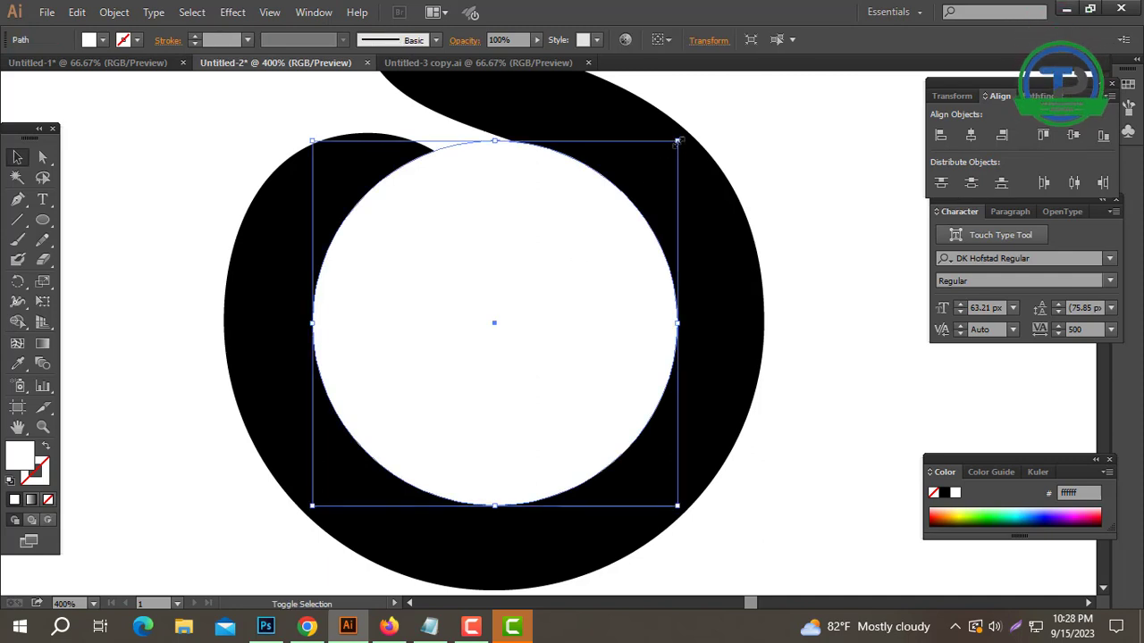
left_click_drag(677, 141, 679, 140)
left_click(832, 93)
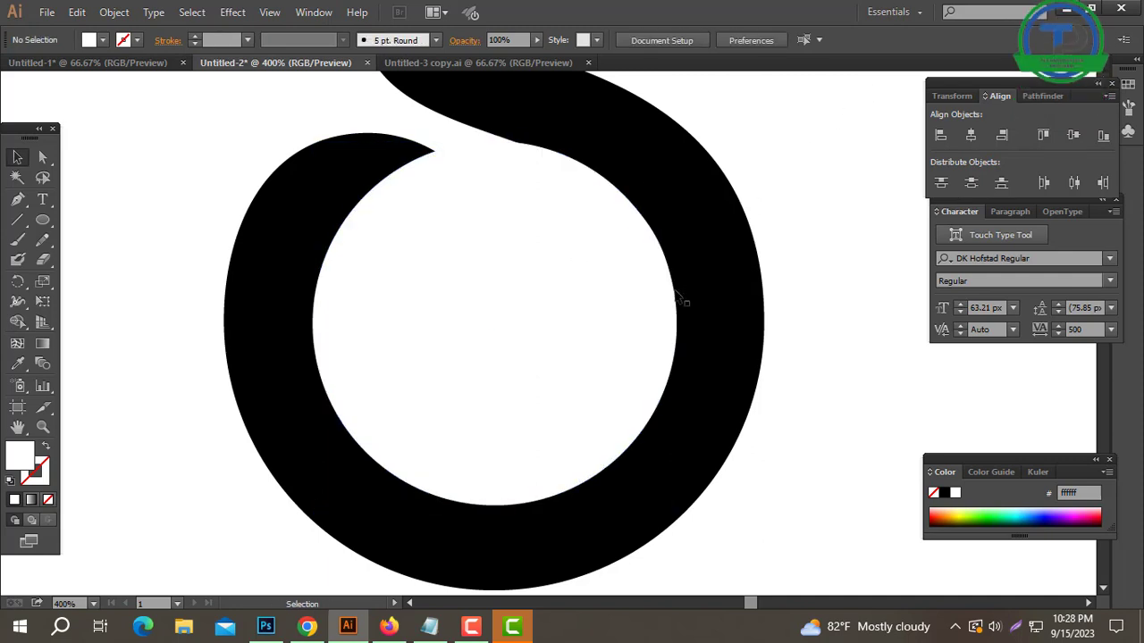
key("ctrl+minus")
left_click_drag(683, 319, 676, 309)
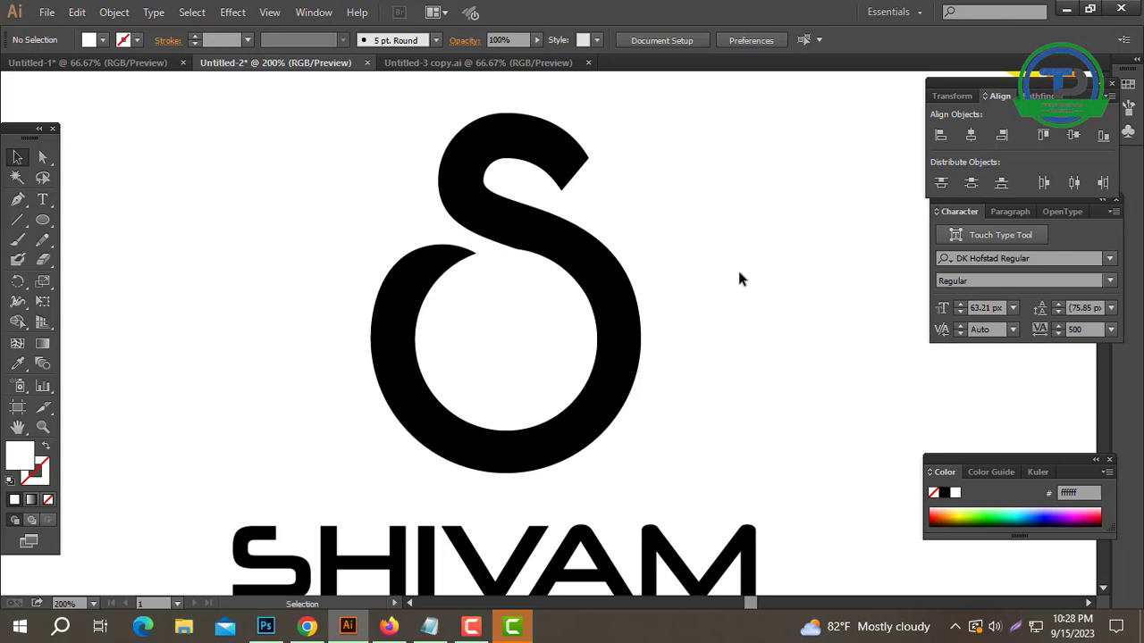
Unite the S and white circle into one shape with Pathfinder
left_click_drag(719, 268, 344, 382)
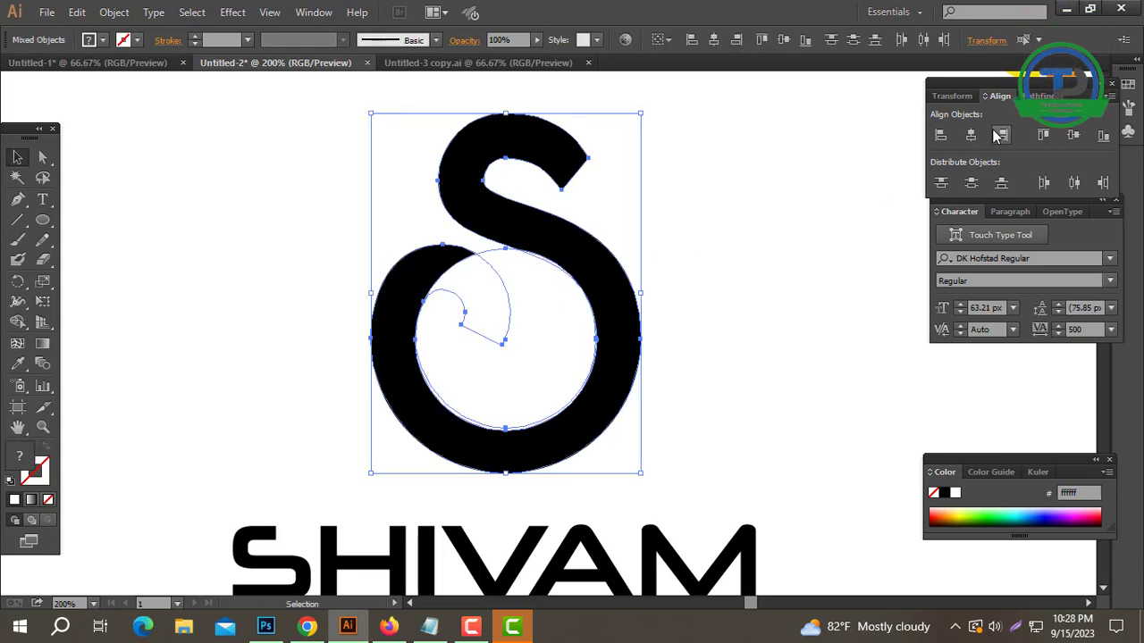
left_click(1041, 96)
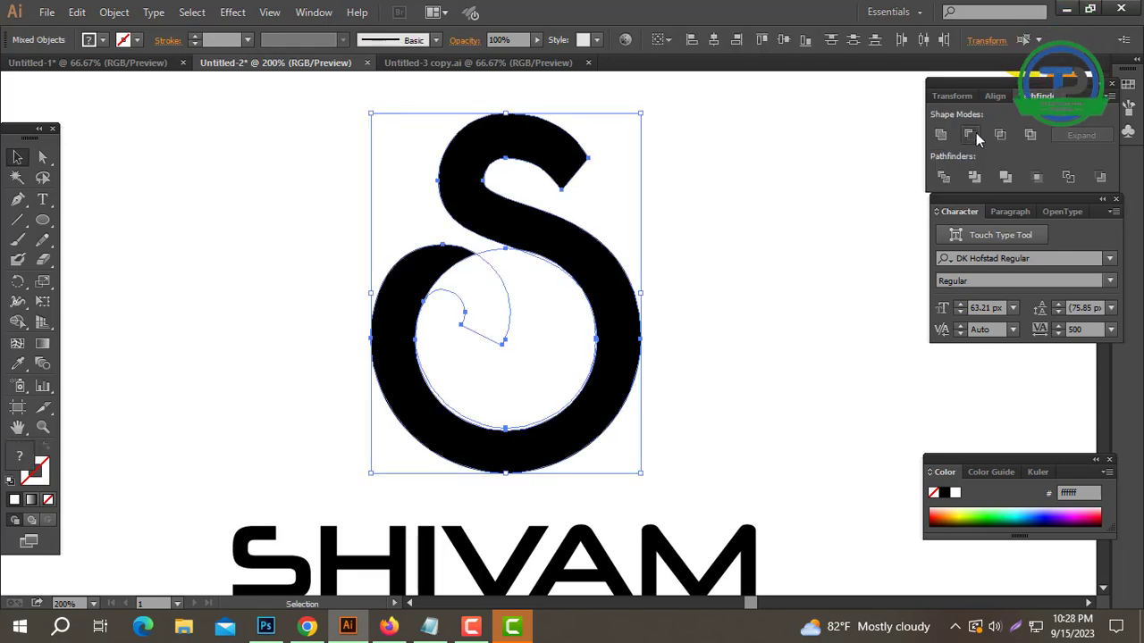
left_click(940, 134)
left_click(702, 289)
key("ctrl+minus")
key("ctrl+minus")
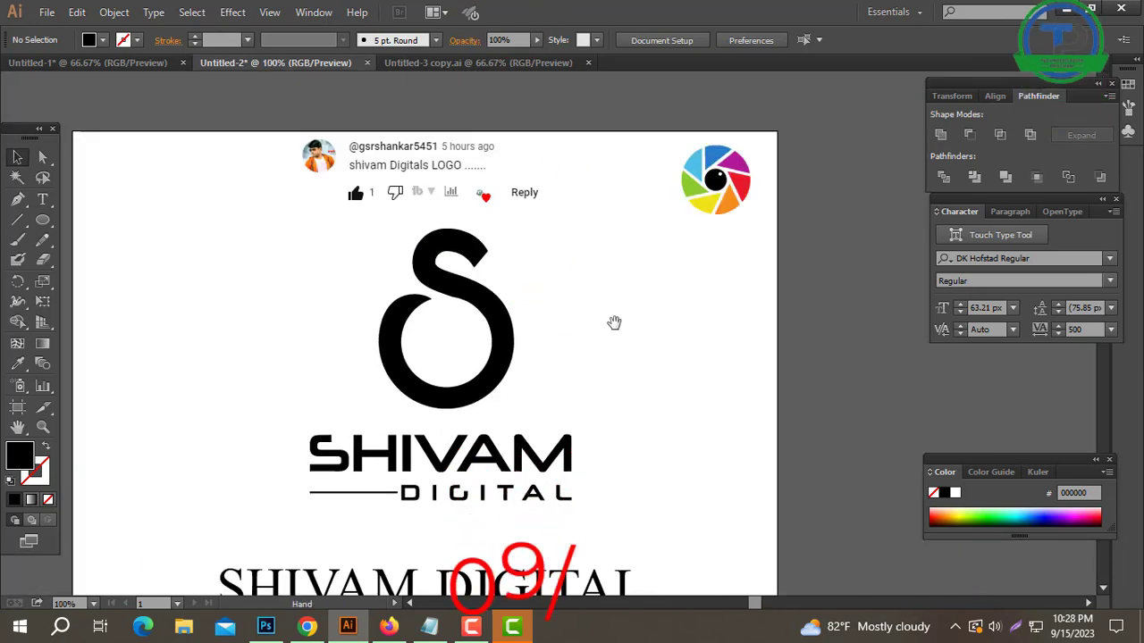
Move the rainbow aperture into the S's loop and scale it to fill the loop
left_click(746, 210)
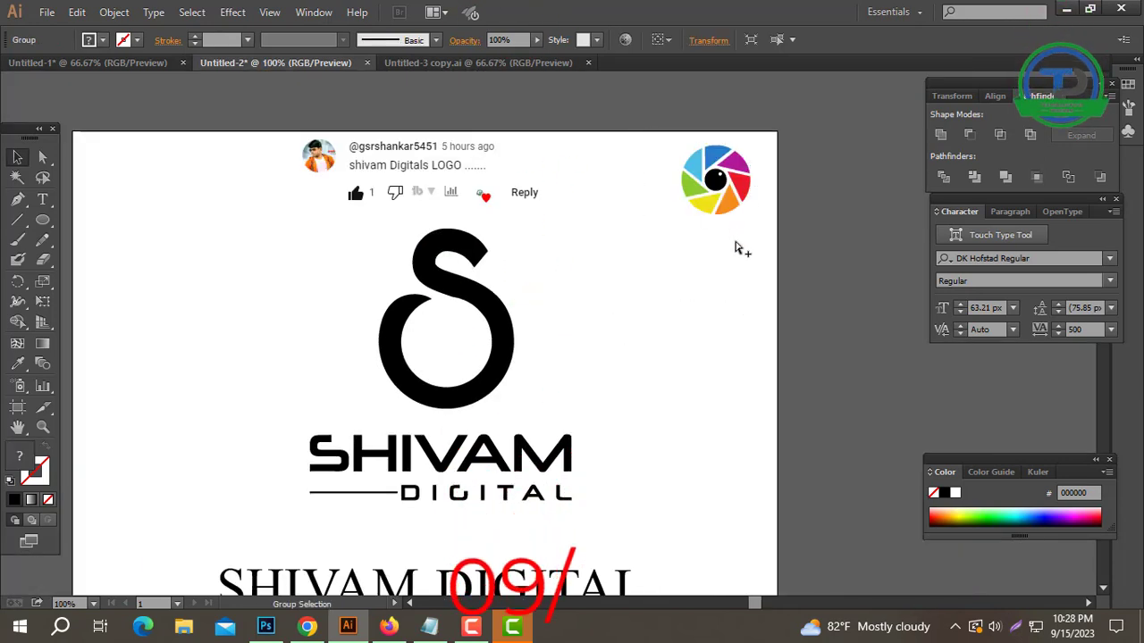
left_click(763, 262)
left_click(716, 183)
mouse_move(716, 183)
left_mouse_down()
mouse_move(582, 280)
mouse_move(451, 347)
left_mouse_up()
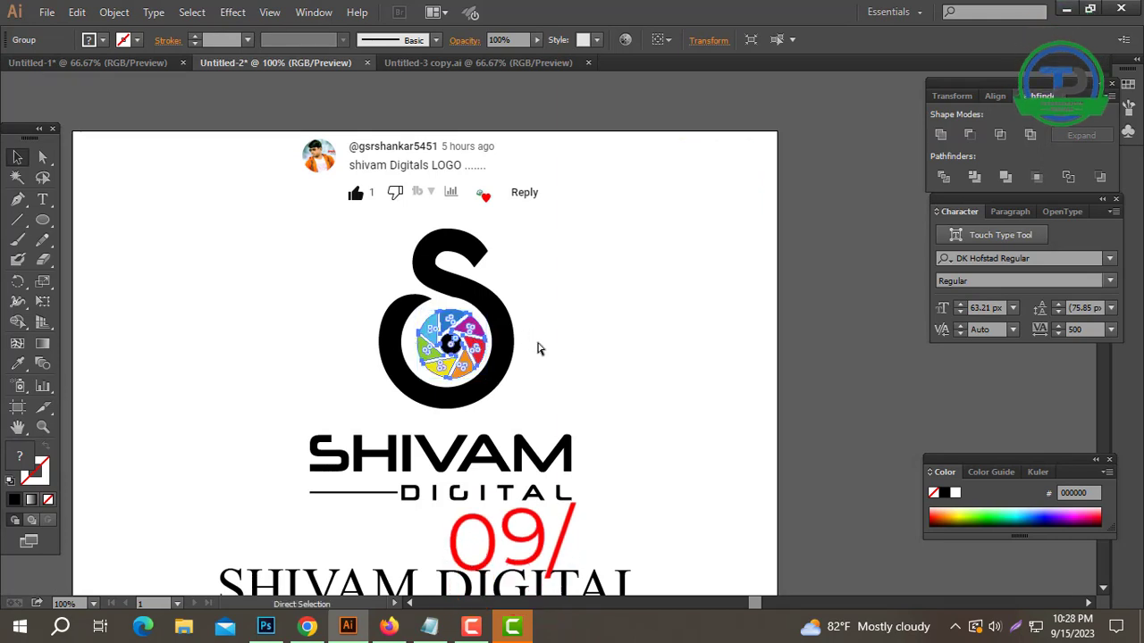
left_click(530, 340)
left_click(465, 356)
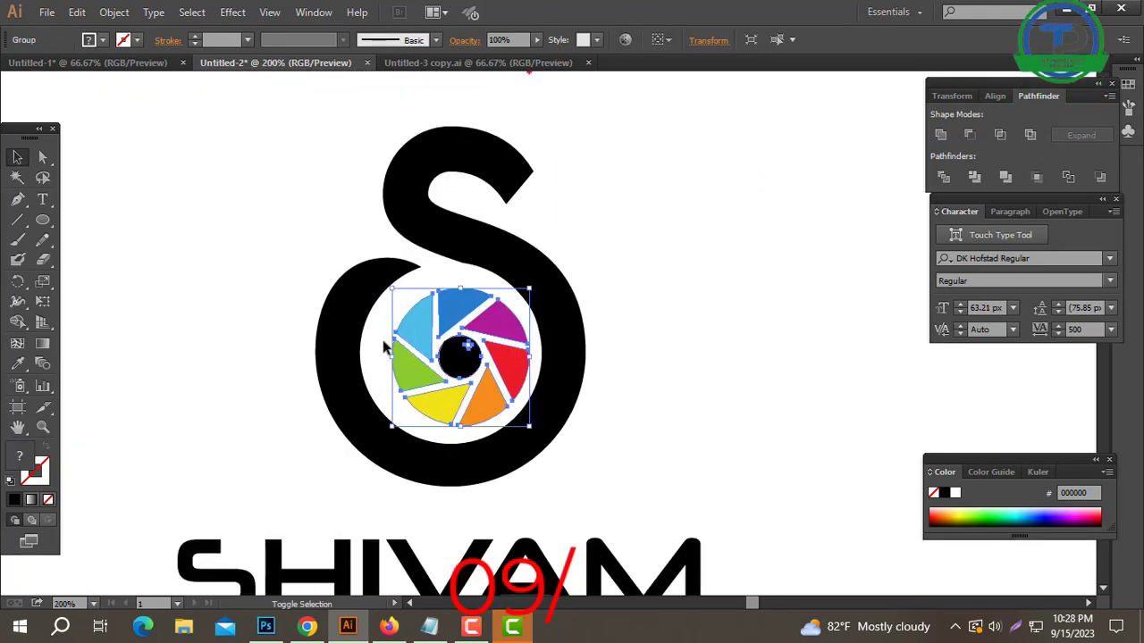
left_click_drag(379, 358, 369, 359)
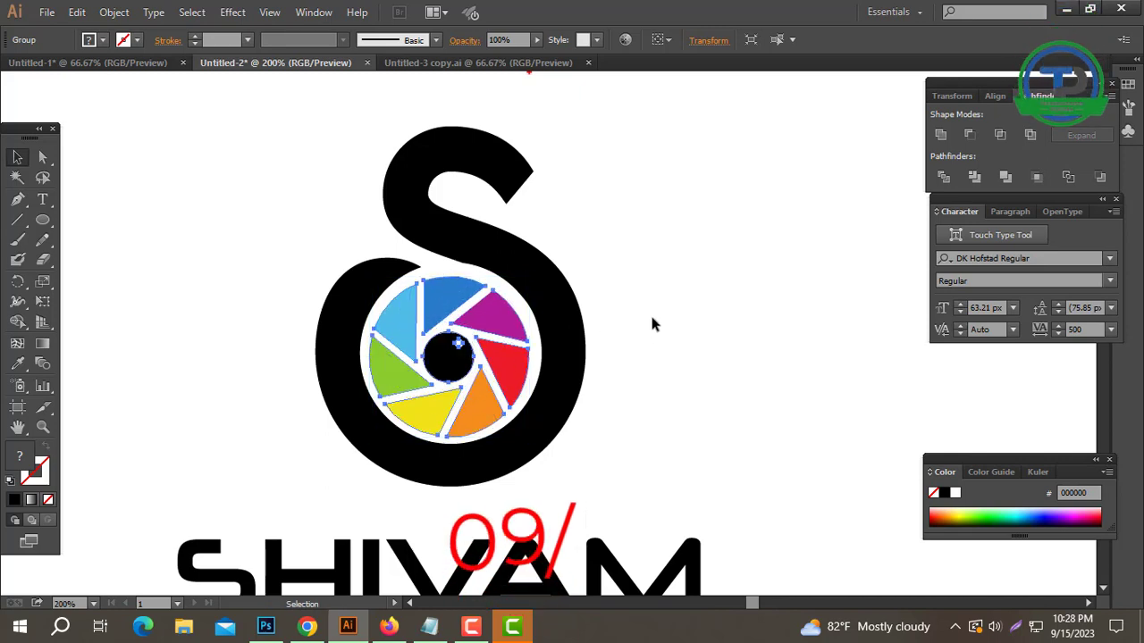
key("ctrl+z")
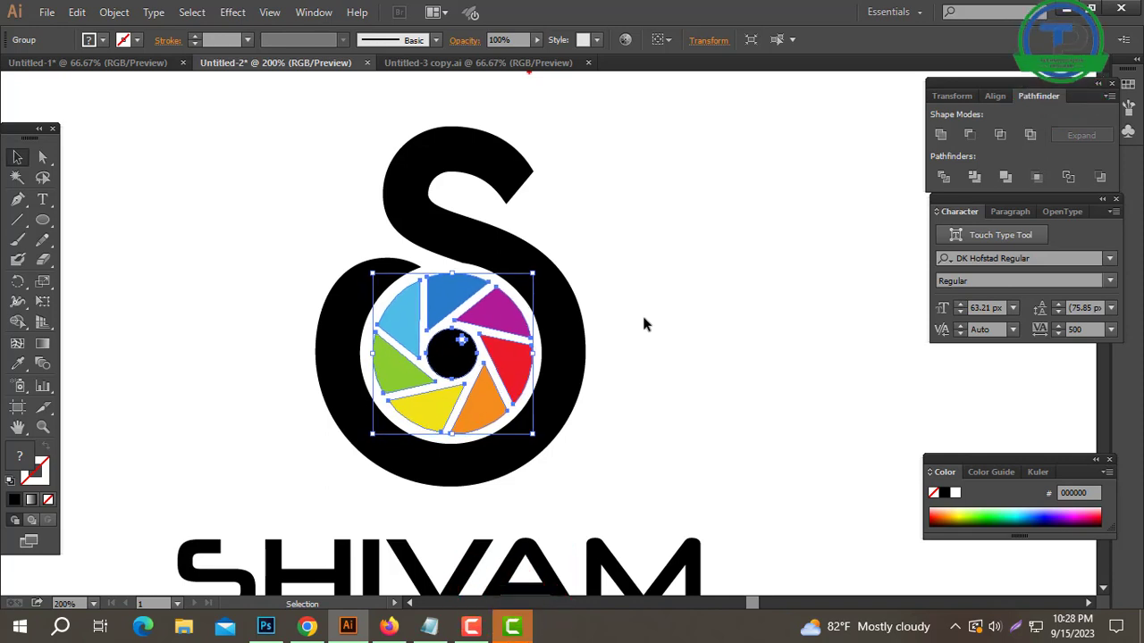
left_click(642, 310)
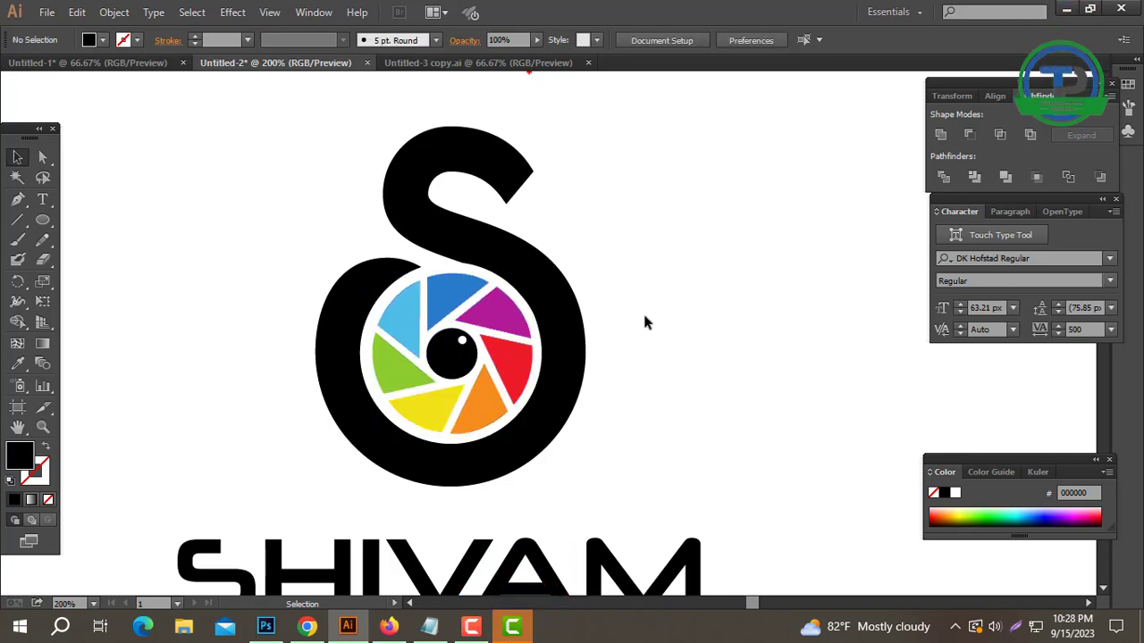
Group the S and aperture into a single icon
left_click_drag(684, 244, 360, 359)
right_click(452, 316)
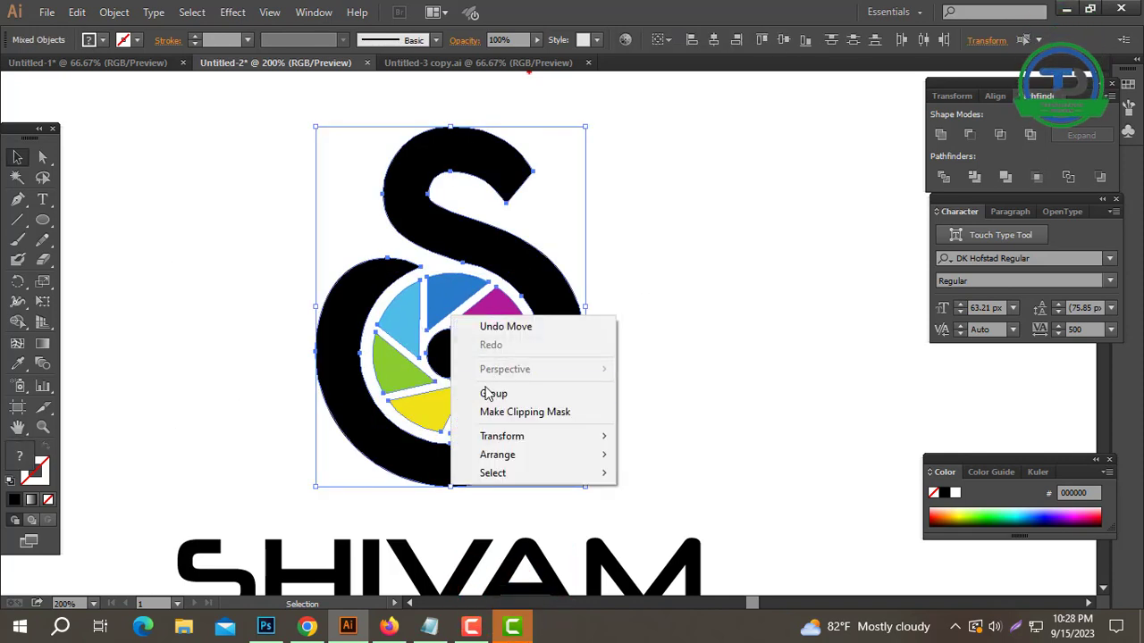
left_click(494, 394)
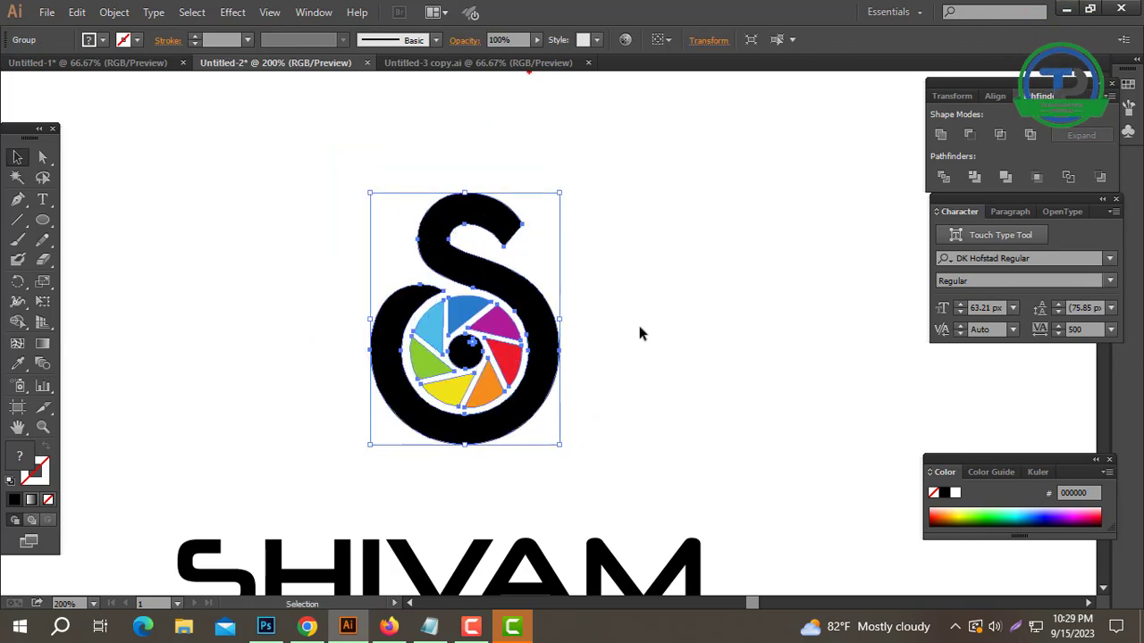
left_click(637, 321)
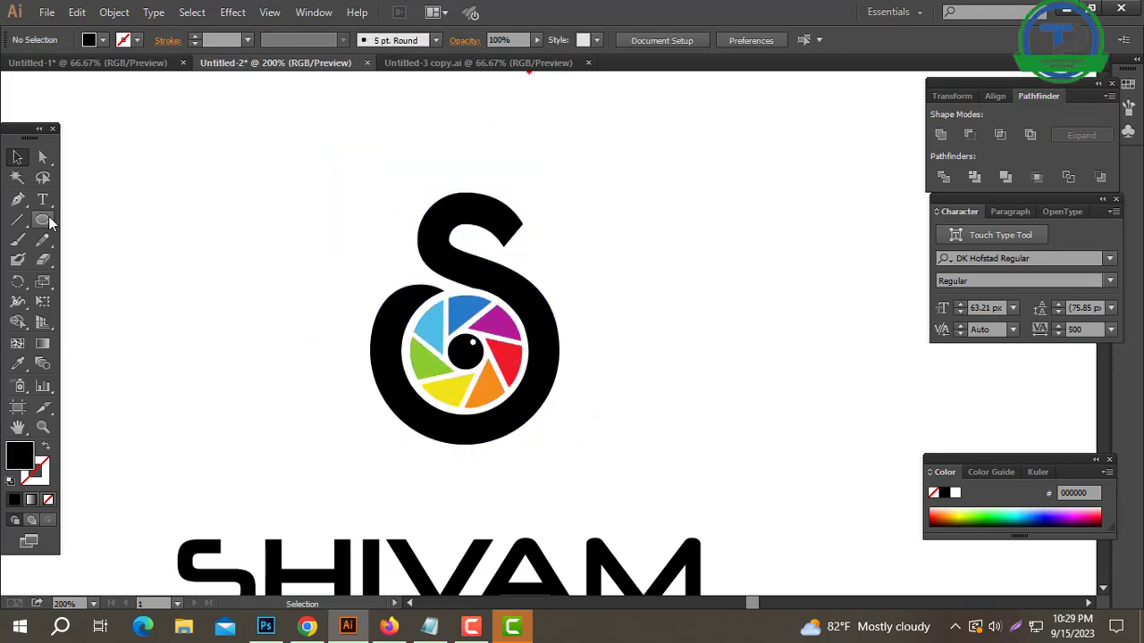
Draw a rectangle over the S icon, aligned to its horizontal centre and bottom edge
left_click_drag(42, 219, 94, 223)
left_click(94, 223)
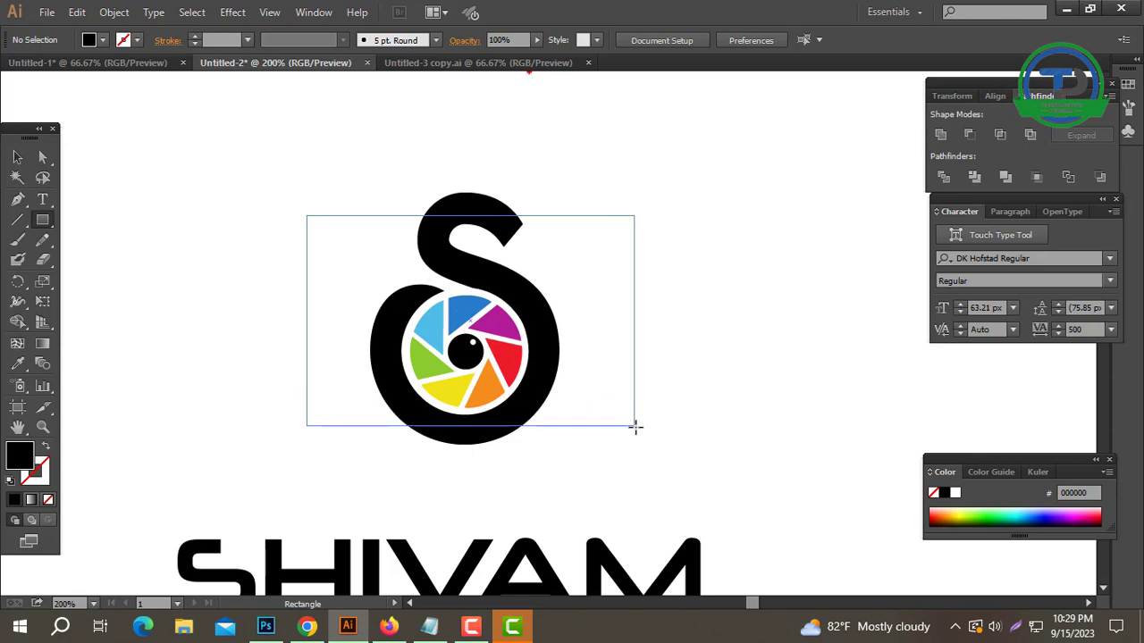
left_click_drag(682, 436, 687, 438)
key("v")
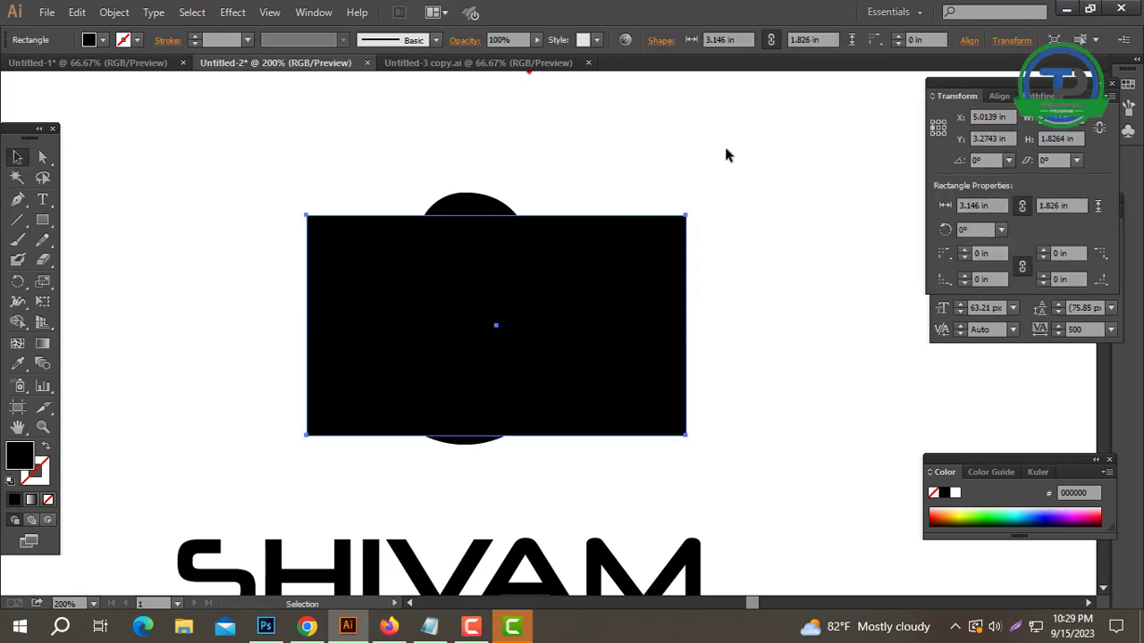
left_click_drag(726, 148, 402, 366)
left_click(714, 39)
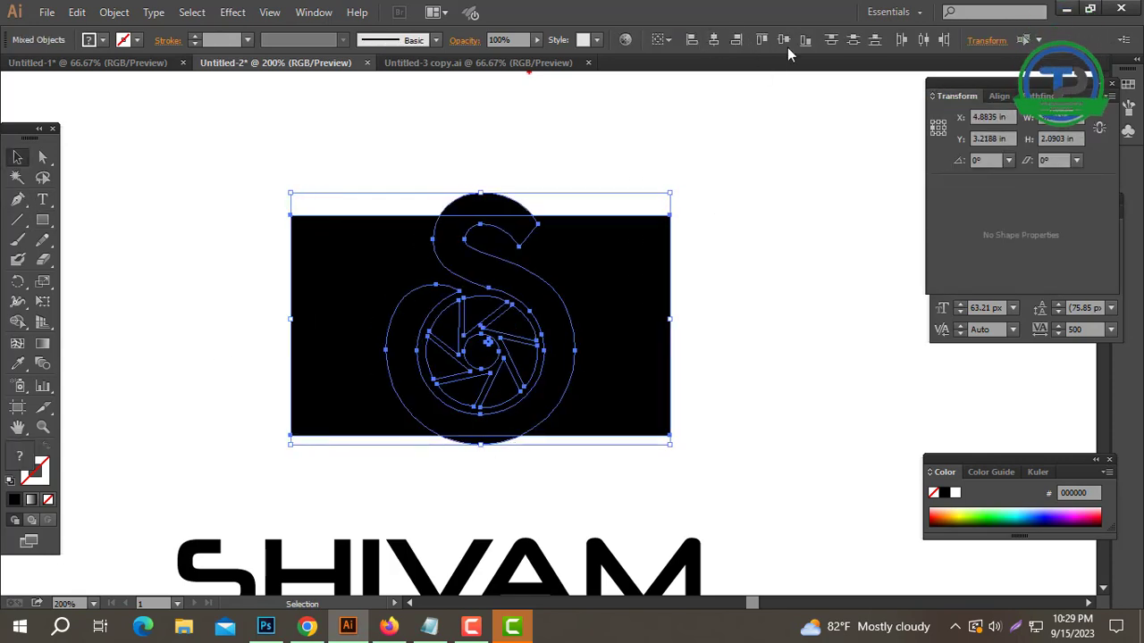
left_click(804, 43)
Make the rectangle a black outline with no fill and pull its right edge inward
left_click(526, 319)
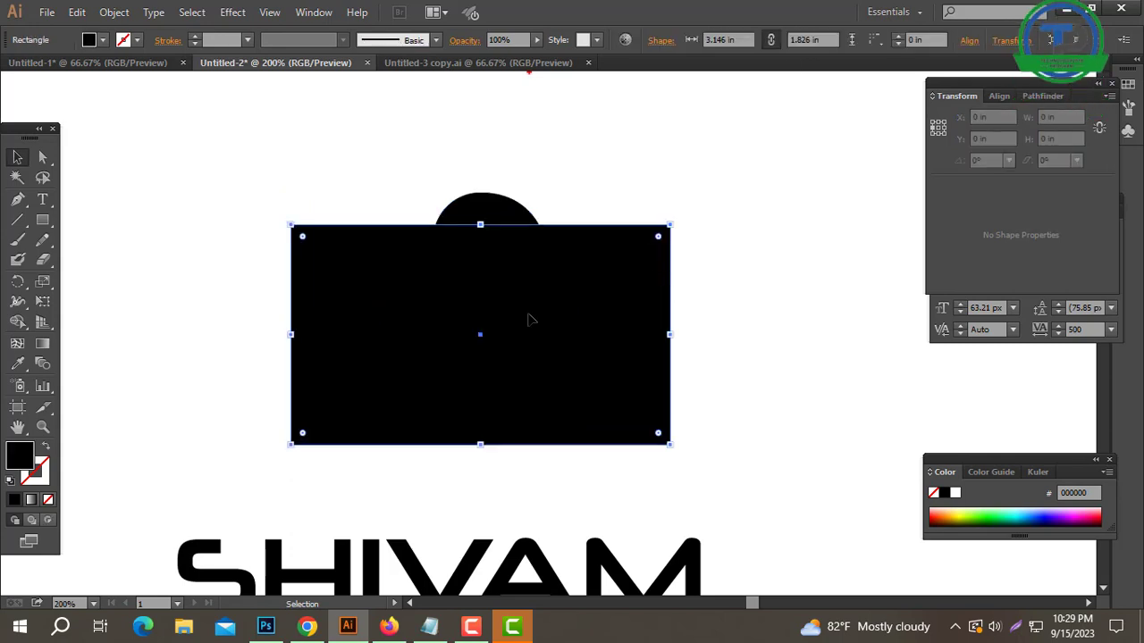
left_click(45, 447)
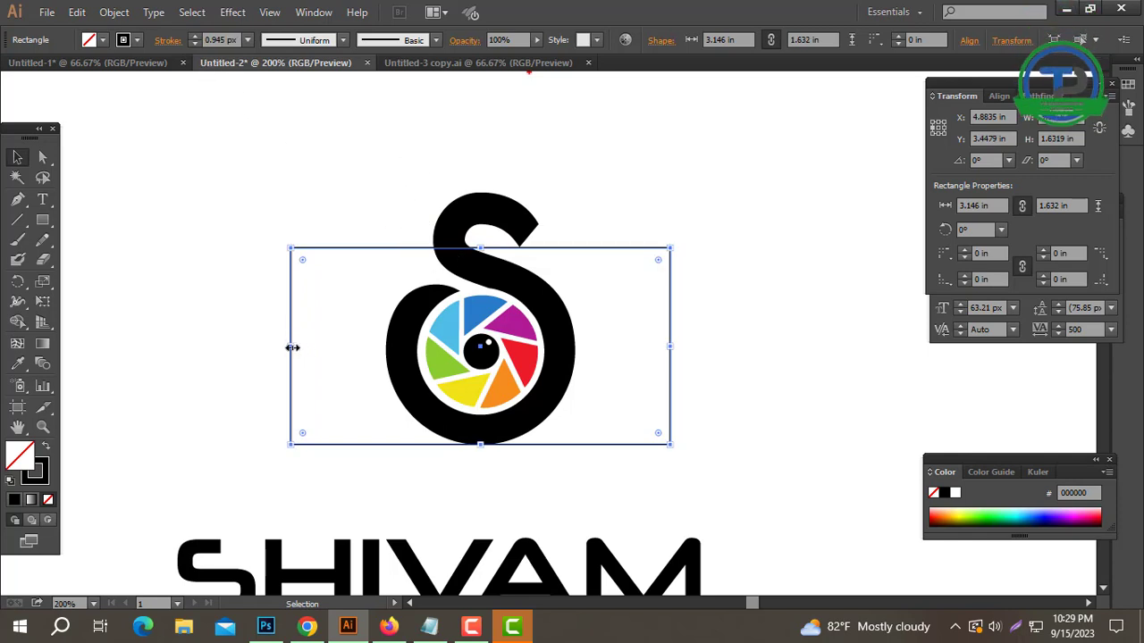
left_click_drag(672, 353, 651, 348)
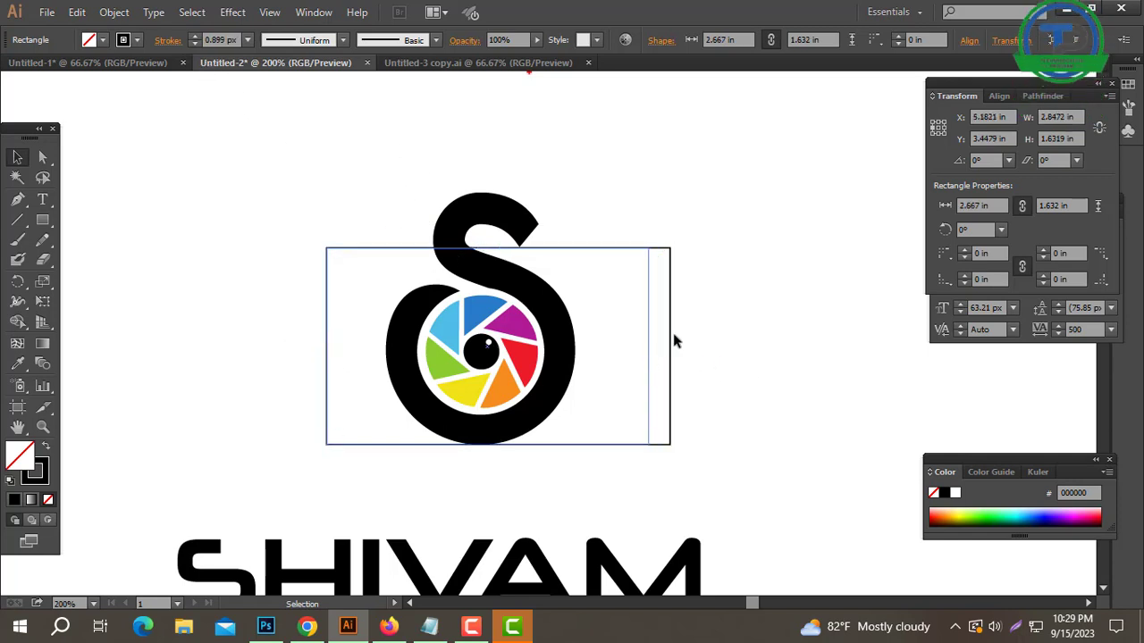
left_click_drag(684, 268, 537, 215)
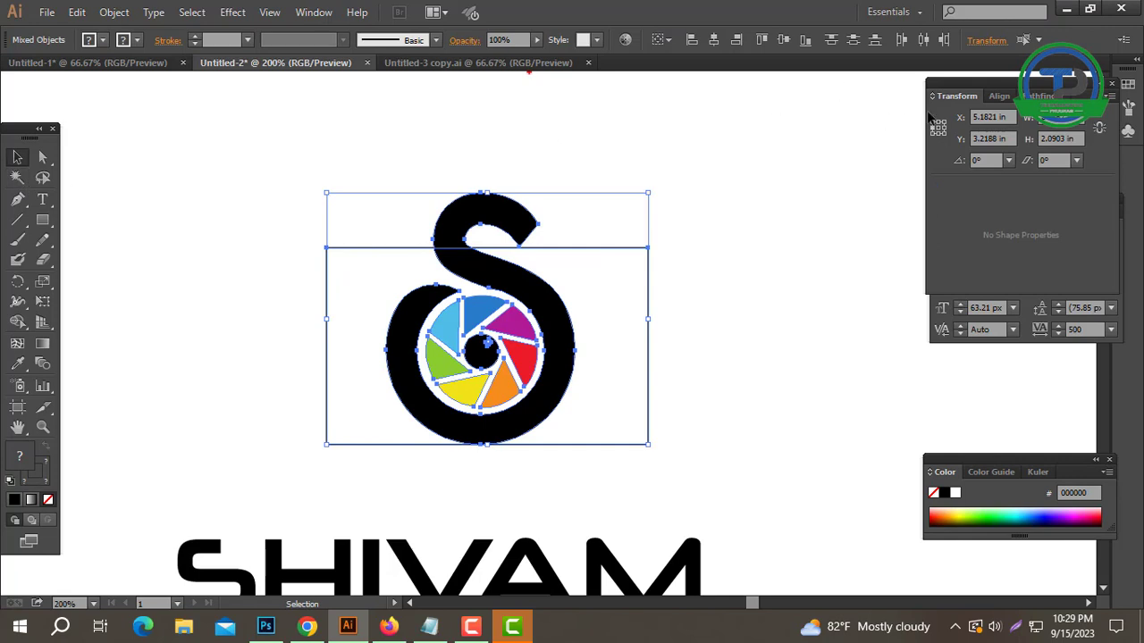
left_click(1001, 96)
Centre the camera rectangle on the logo, give it a 6 px outline and 0.19 in rounded corners
left_click(768, 246)
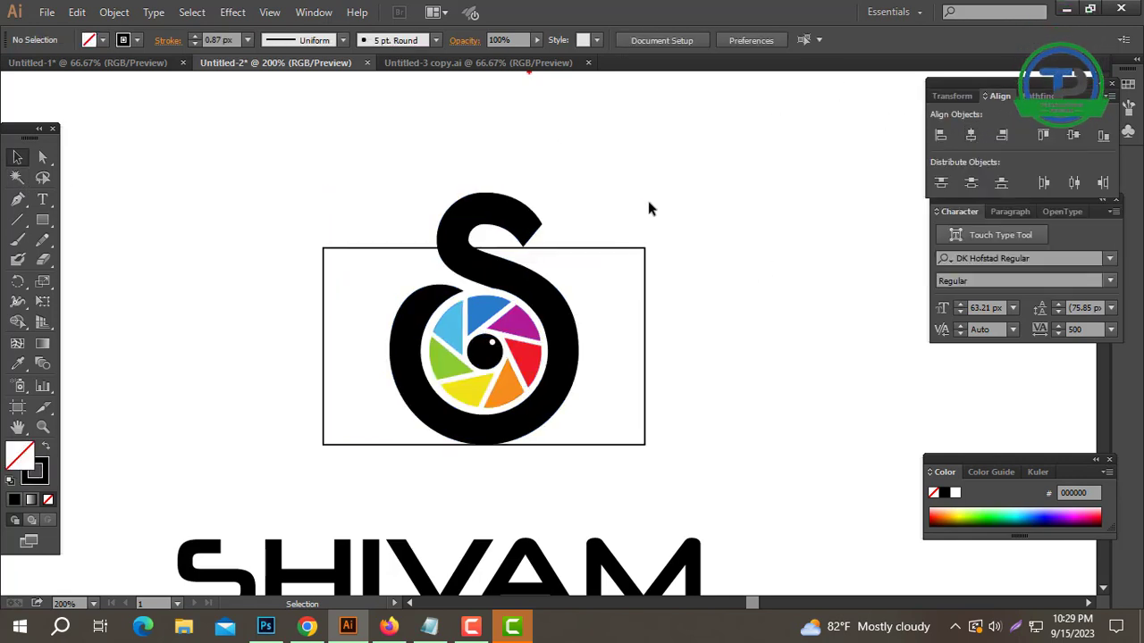
left_click_drag(651, 251, 640, 254)
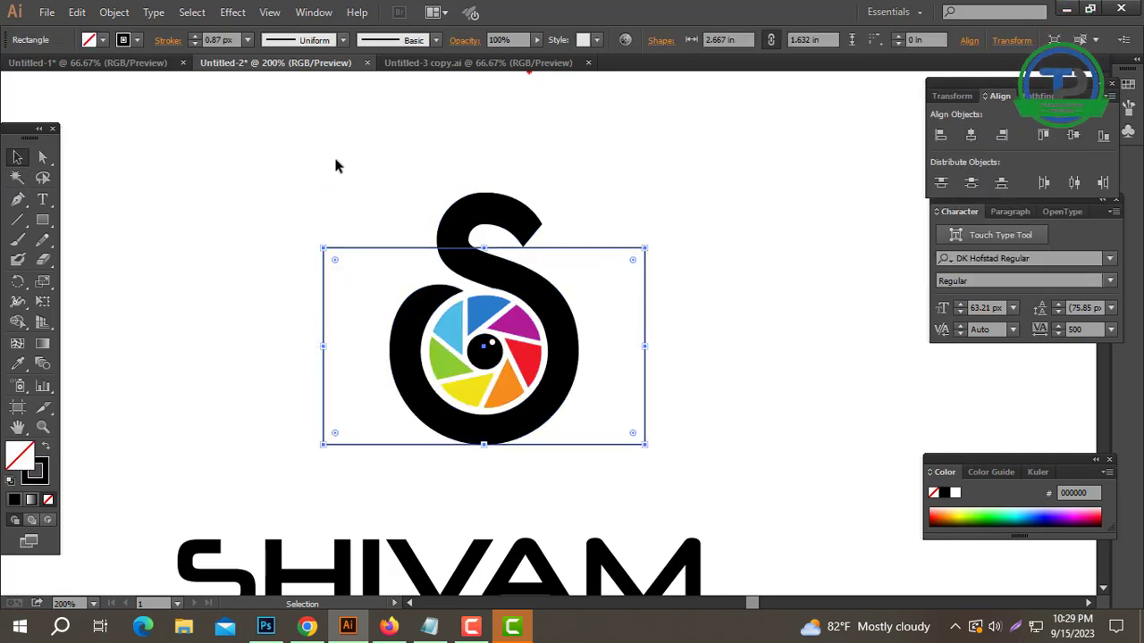
left_click(195, 38)
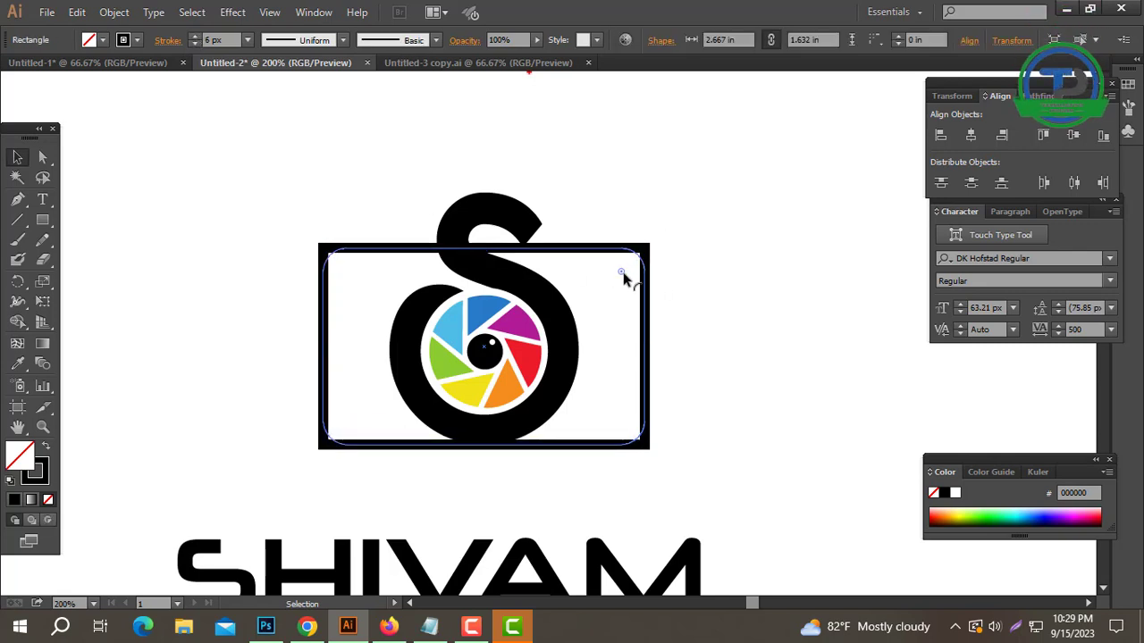
left_click_drag(624, 279, 623, 279)
left_click(761, 274)
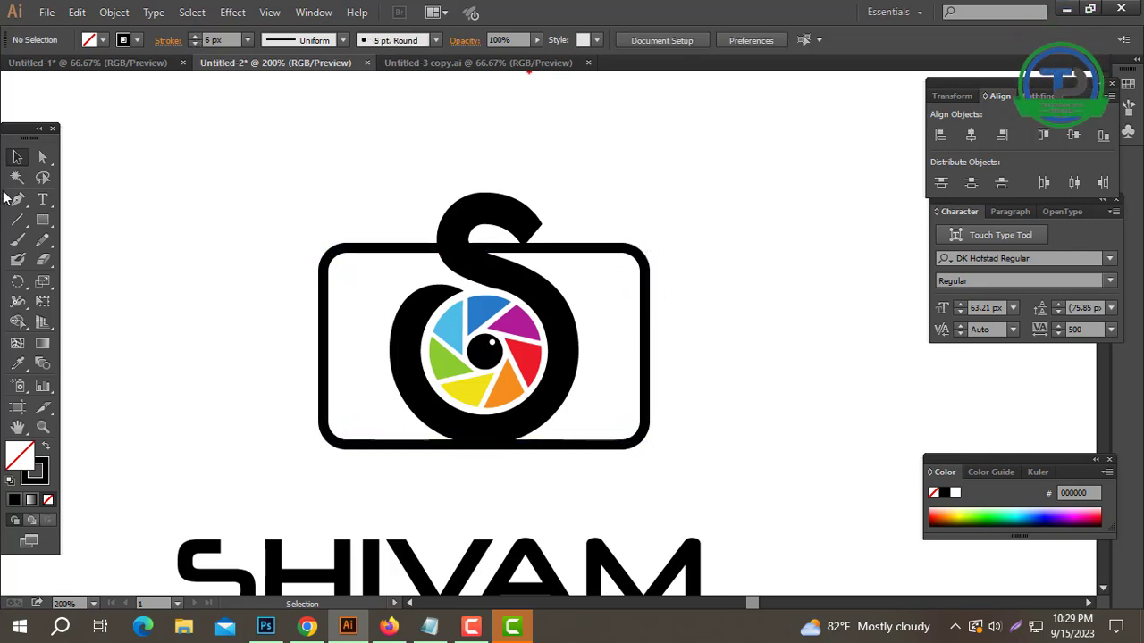
Expand the rounded rectangle's stroke into a filled camera-body outline
left_click(613, 274)
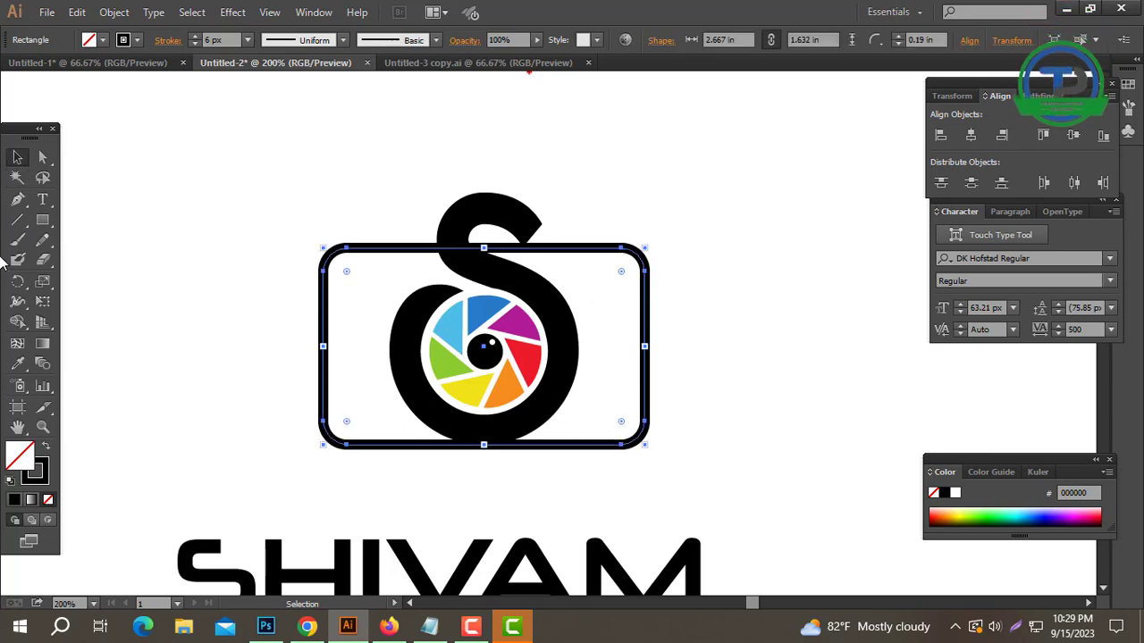
left_click(114, 13)
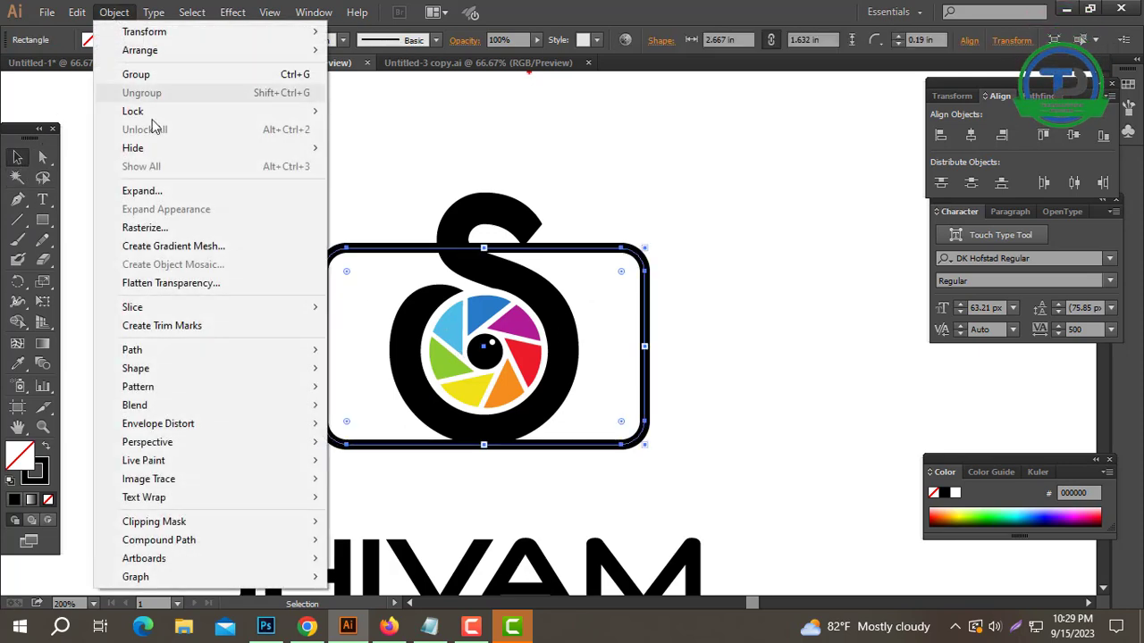
left_click(136, 189)
left_click(533, 406)
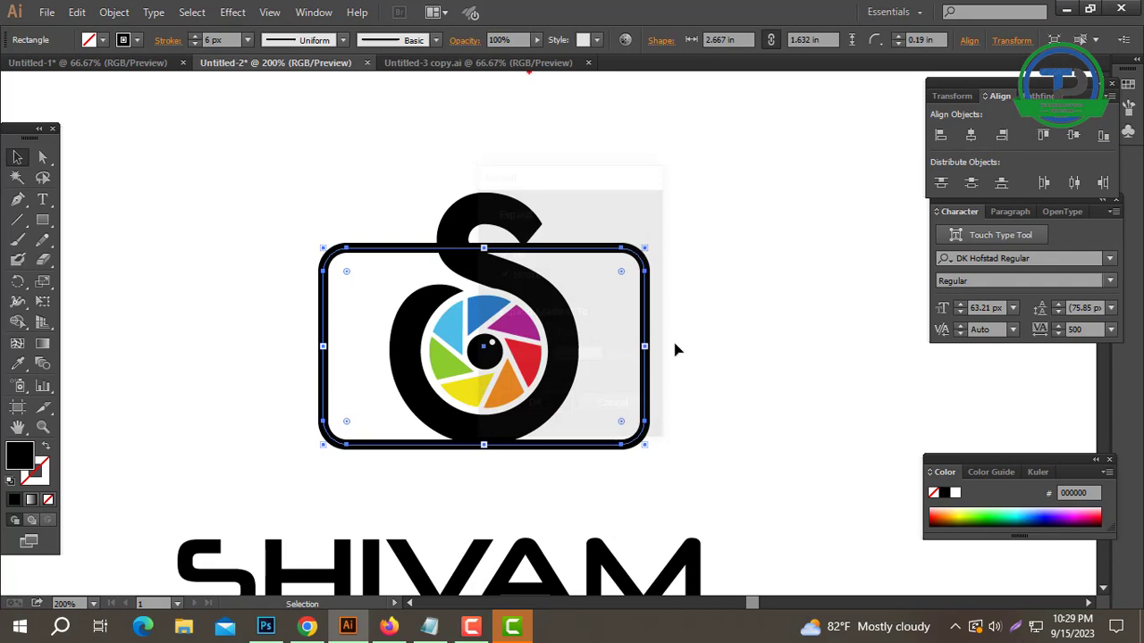
Group the S monogram, lens and camera outline into one object
left_click(805, 291)
left_click_drag(800, 290, 107, 459)
key("ctrl+g")
left_click(706, 259)
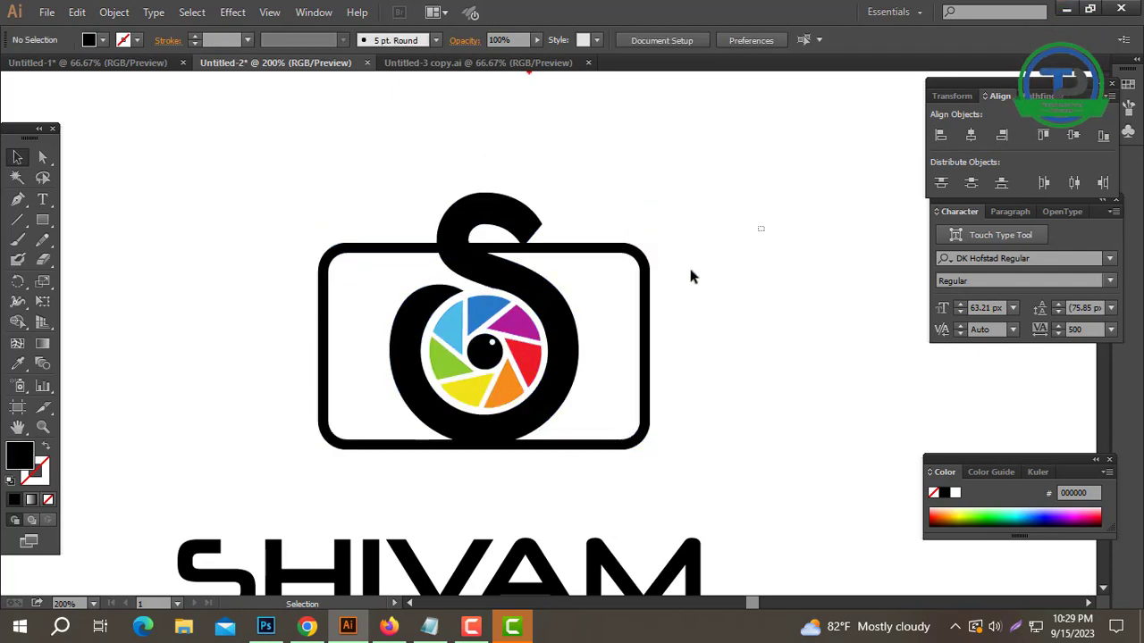
left_click(648, 268)
Bottom-align the S and lens with the camera body and draw a tall rectangle over the centre
left_click(804, 41)
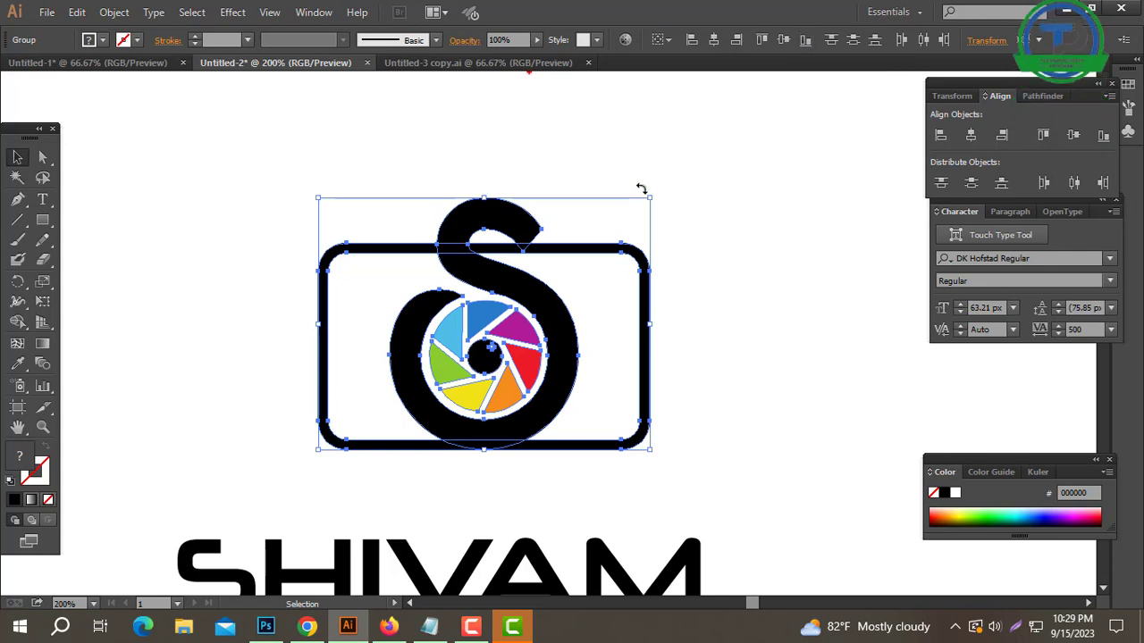
left_click(747, 196)
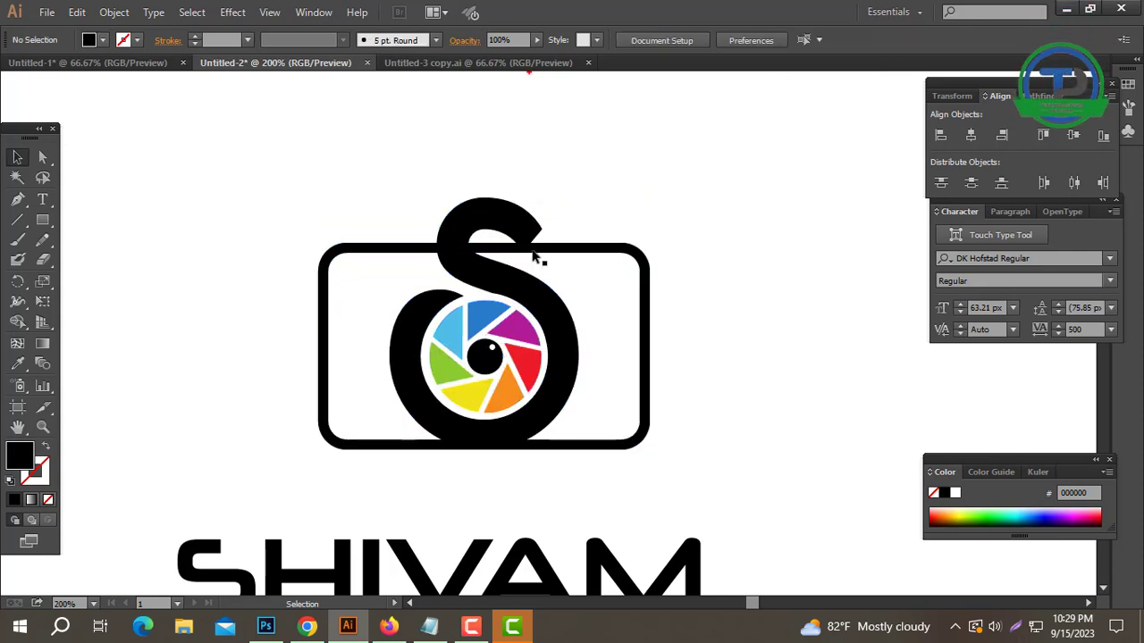
left_click_drag(42, 220, 98, 221)
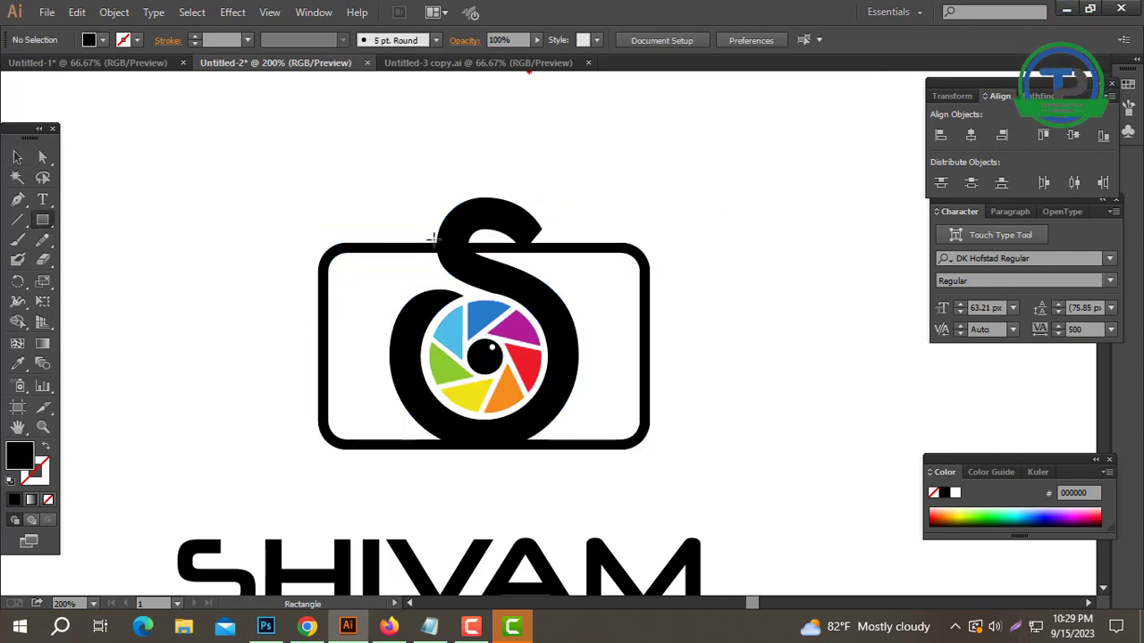
left_click_drag(596, 474, 589, 470)
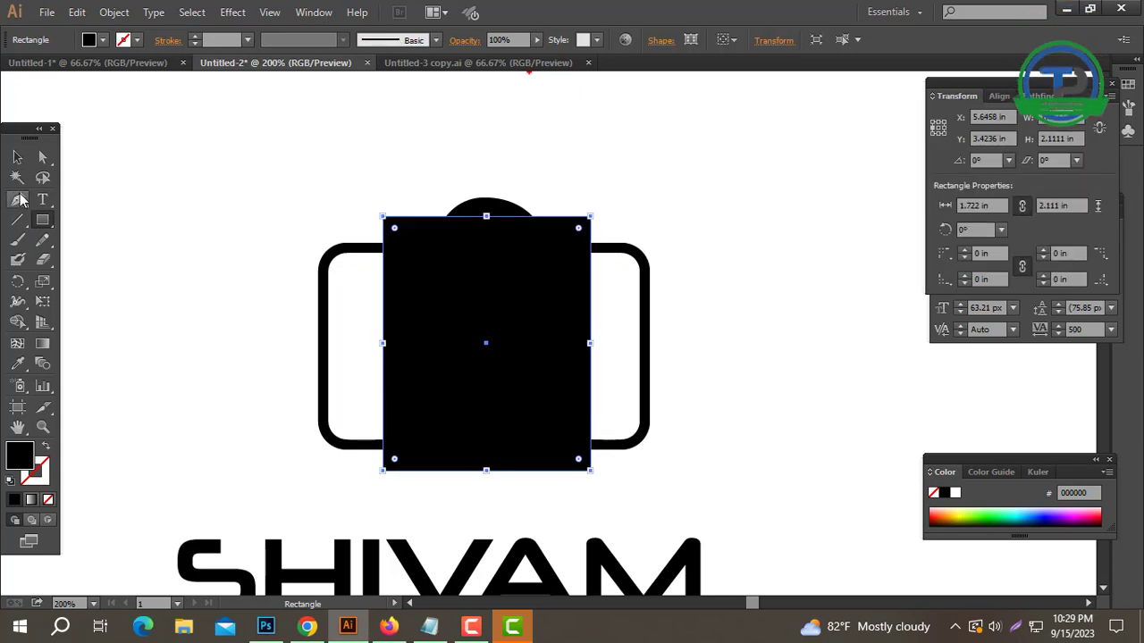
Try subtracting the rectangle from the camera outline with Minus Front, then undo it
left_click(16, 159)
left_click(698, 199)
key("ctrl+a")
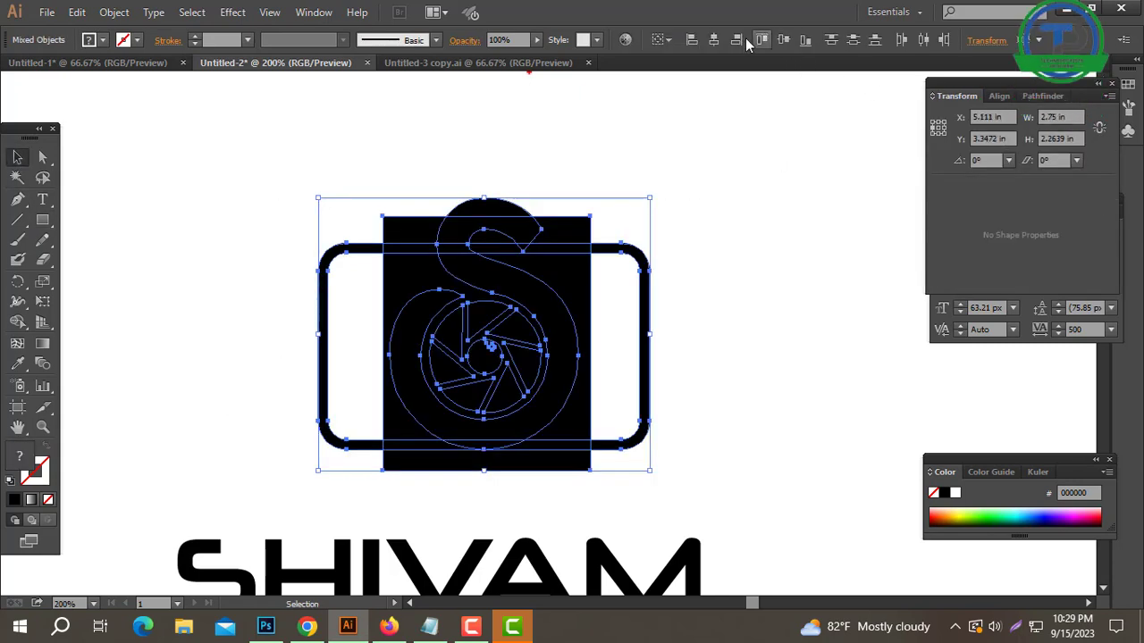
left_click(679, 179)
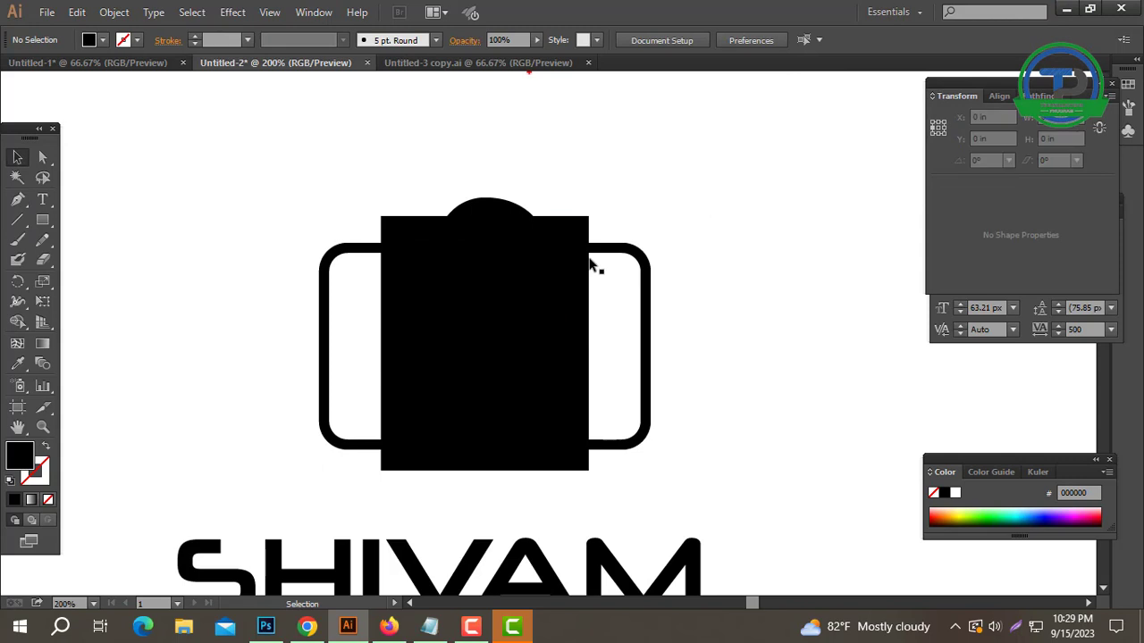
left_click(592, 256)
left_click_drag(610, 288, 618, 260)
left_click(1040, 95)
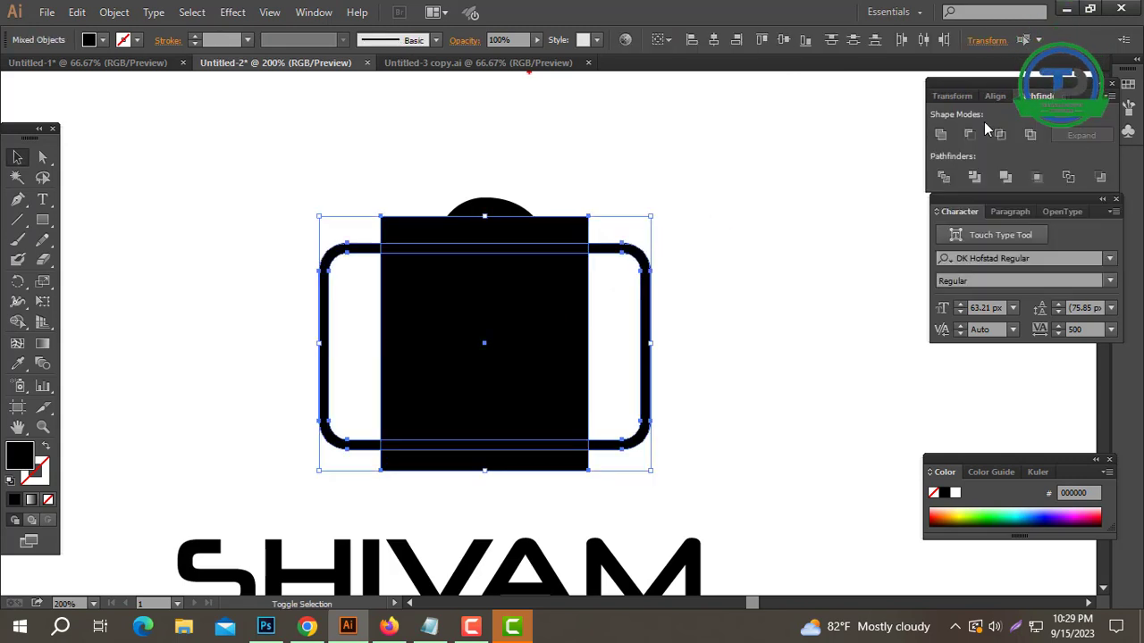
left_click(976, 132)
left_click(791, 269)
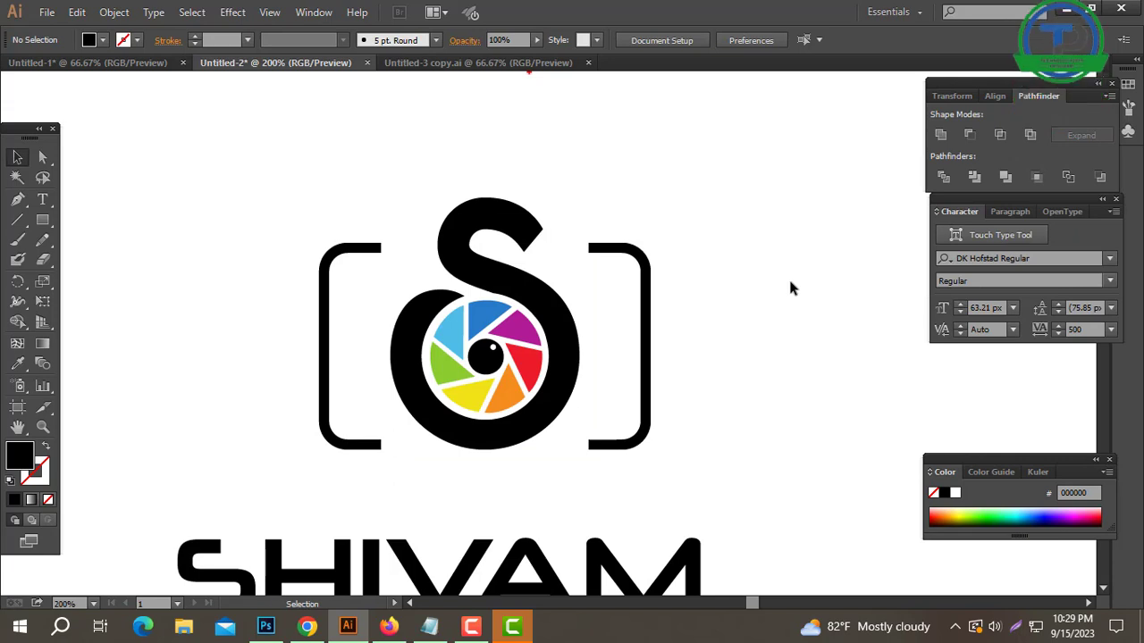
key("ctrl+z")
key("ctrl+z")
key("ctrl+z")
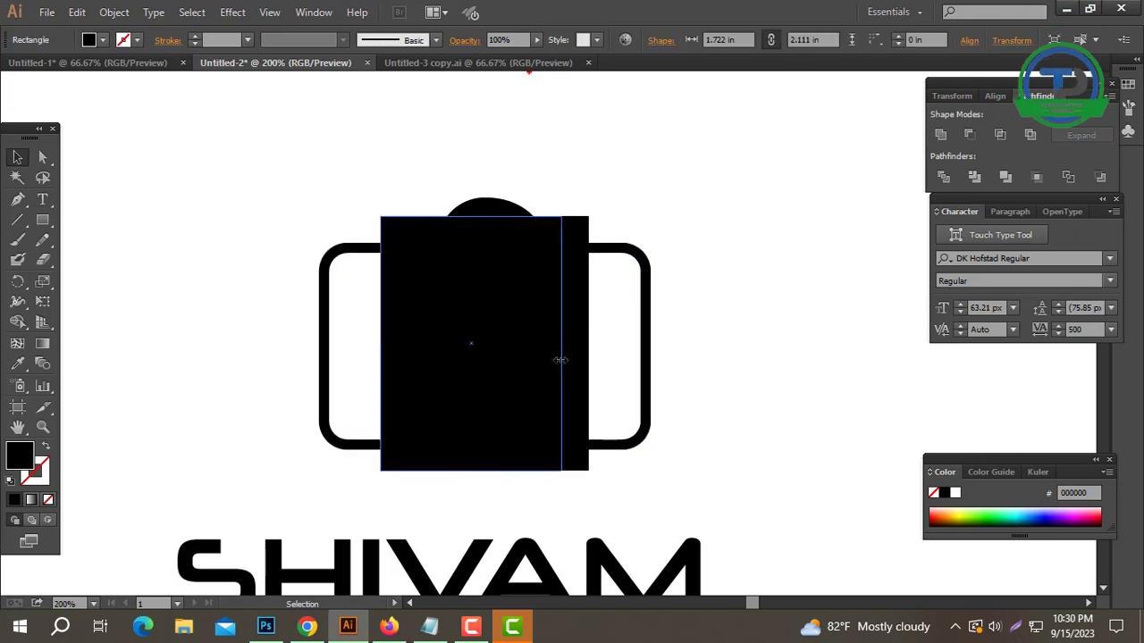
Narrow the cutting rectangle and centre it horizontally on the logo
left_click_drag(559, 360, 546, 360)
left_click_drag(789, 250, 536, 232)
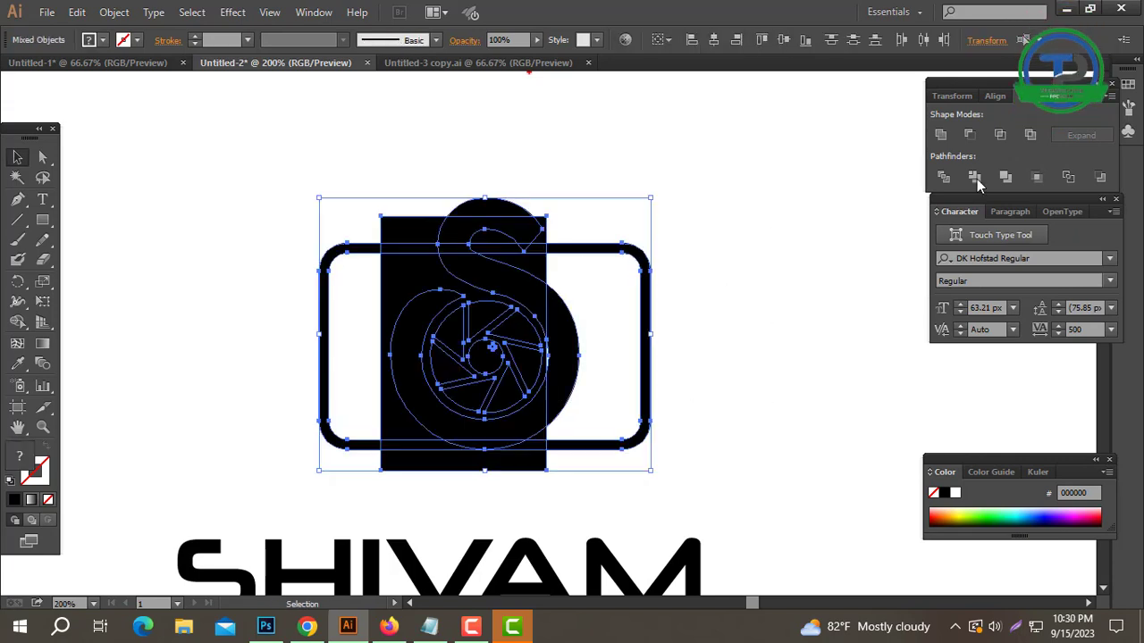
left_click(994, 95)
left_click(970, 134)
Cut the narrower rectangle out of the camera outline's top and bottom edges with Minus Front
left_click(817, 225)
left_click(554, 268)
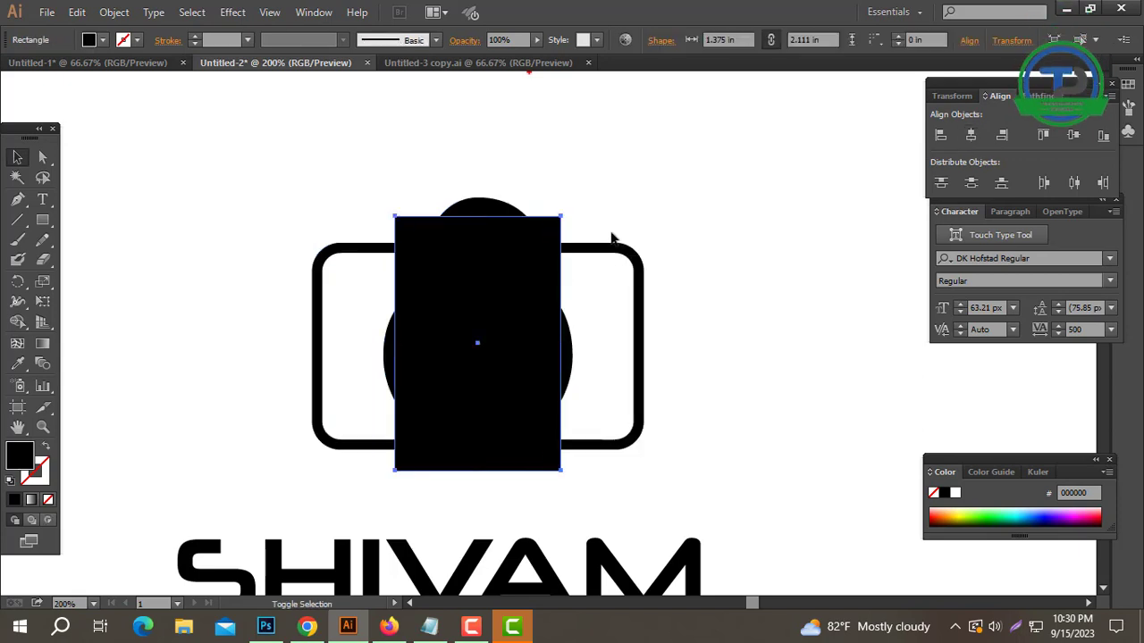
left_click(613, 247, "shift")
left_click(1041, 95)
left_click(969, 135)
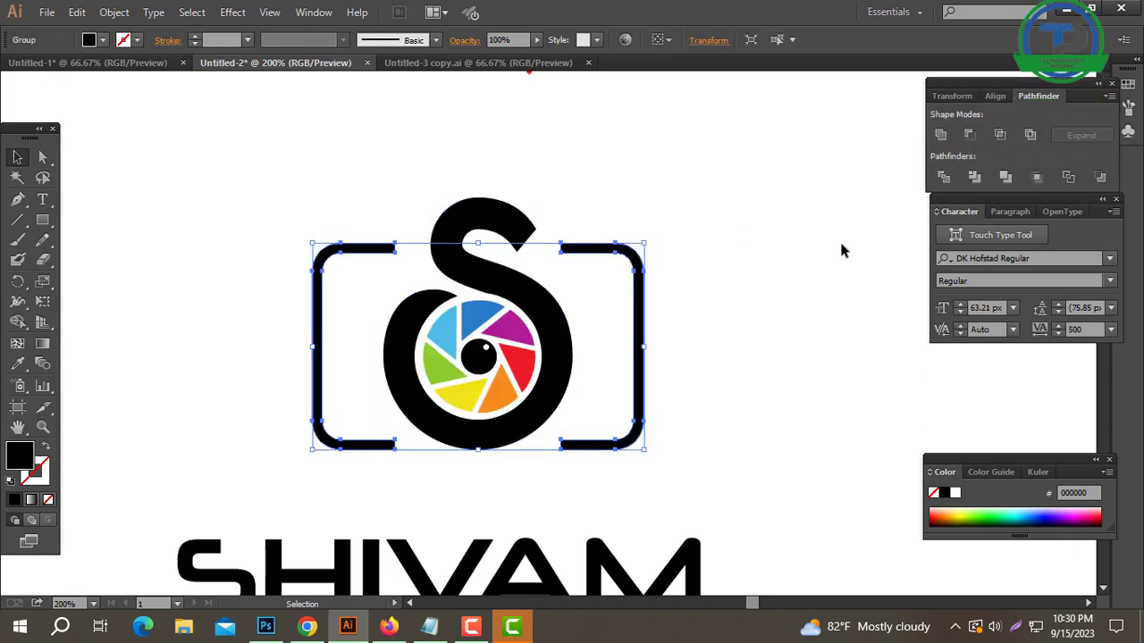
left_click(768, 268)
left_click_drag(786, 253, 397, 337)
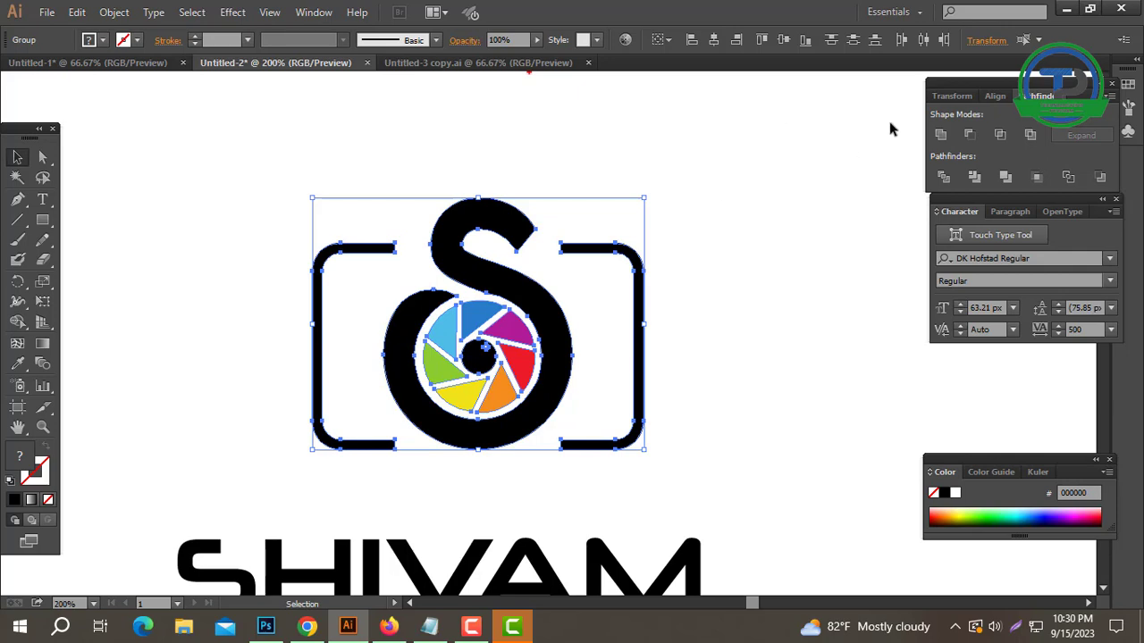
left_click(719, 254)
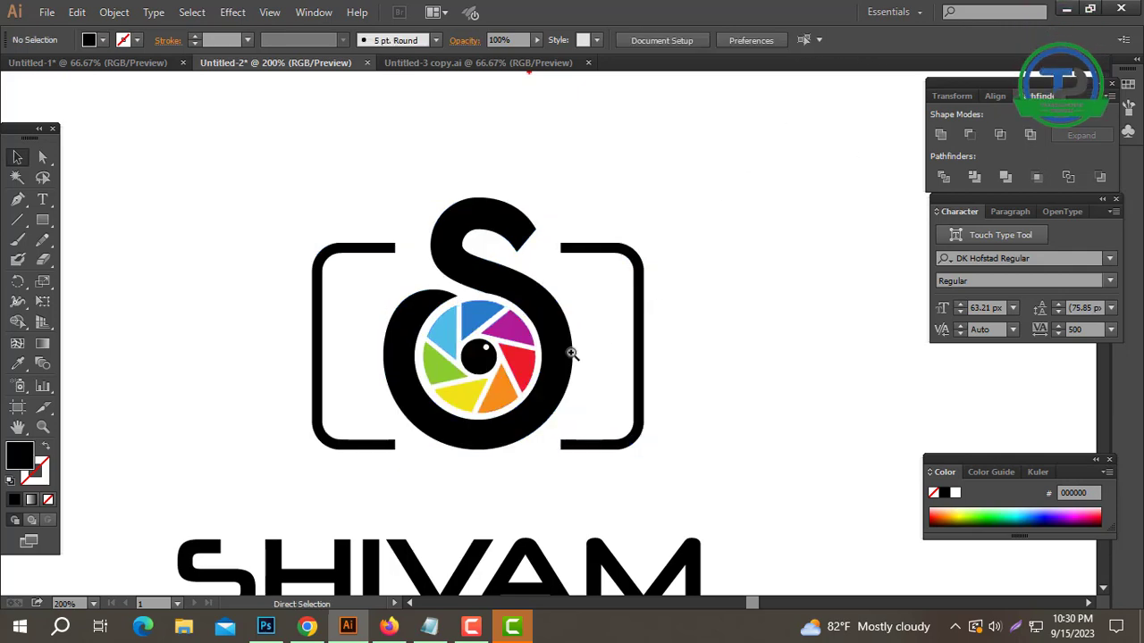
left_click_drag(547, 369, 551, 369)
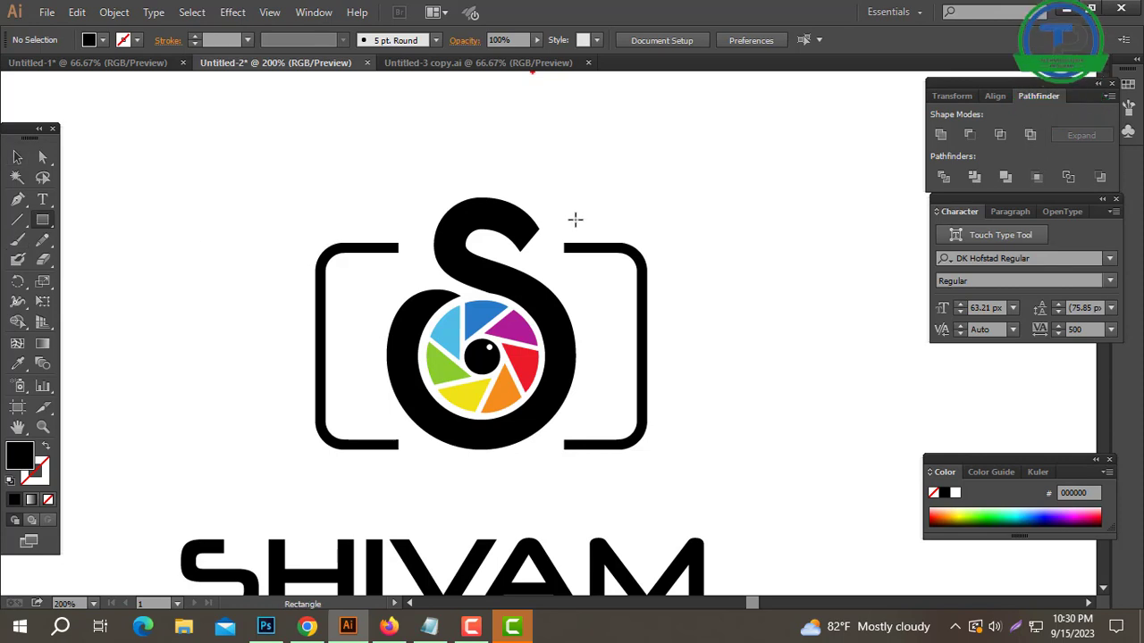
left_click_drag(573, 219, 609, 237)
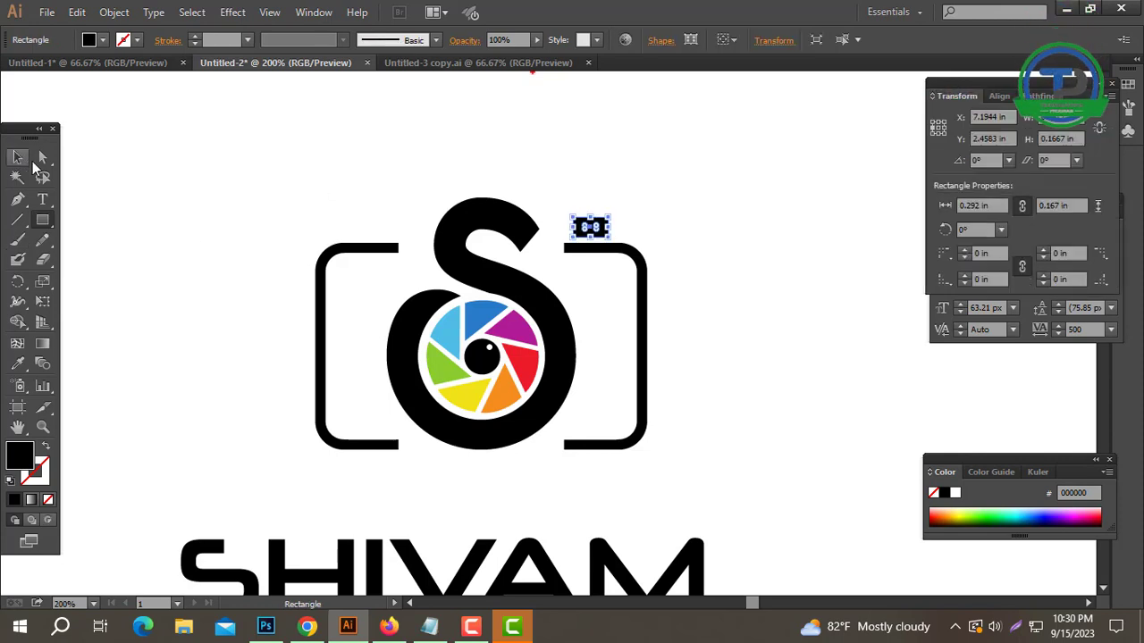
left_click(756, 247)
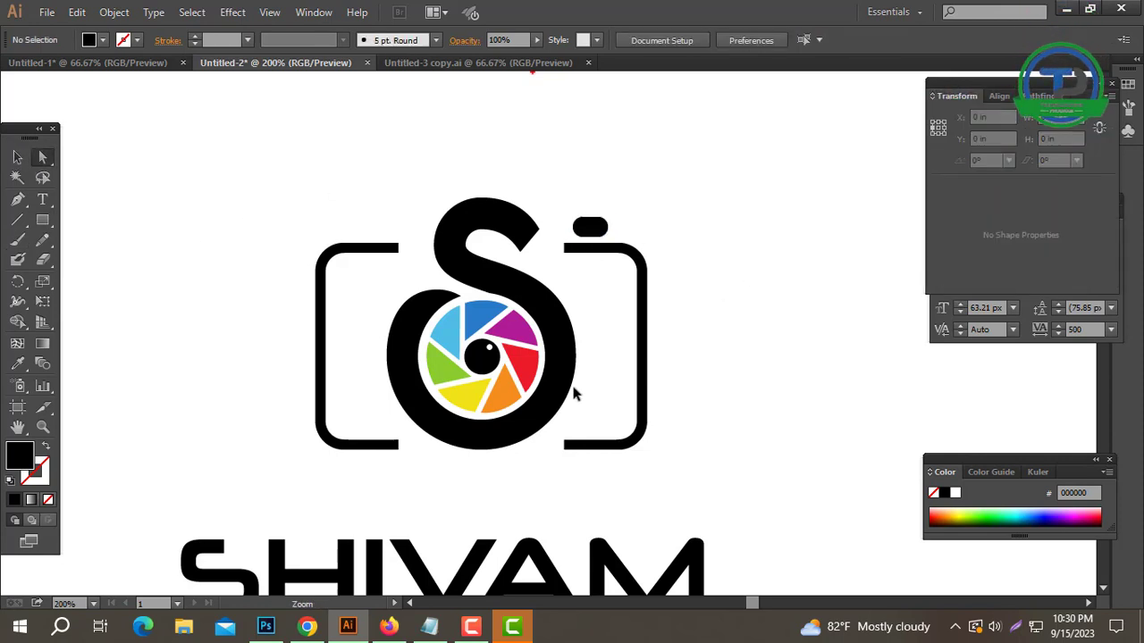
key("ctrl+1")
left_click_drag(573, 384, 577, 383)
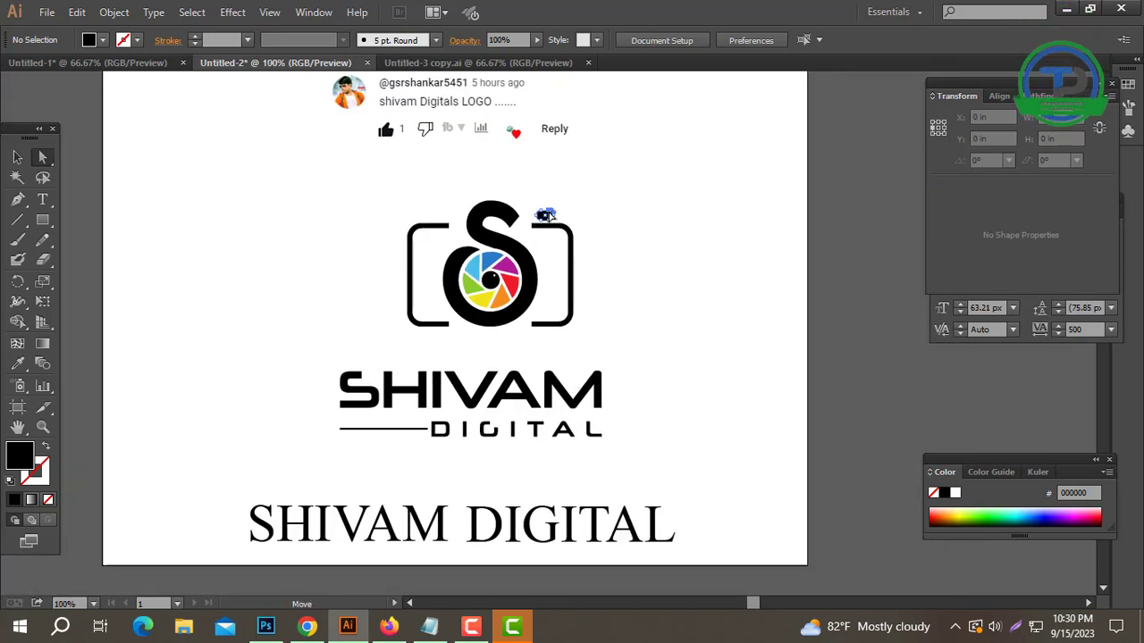
left_click(545, 216)
left_click(625, 221)
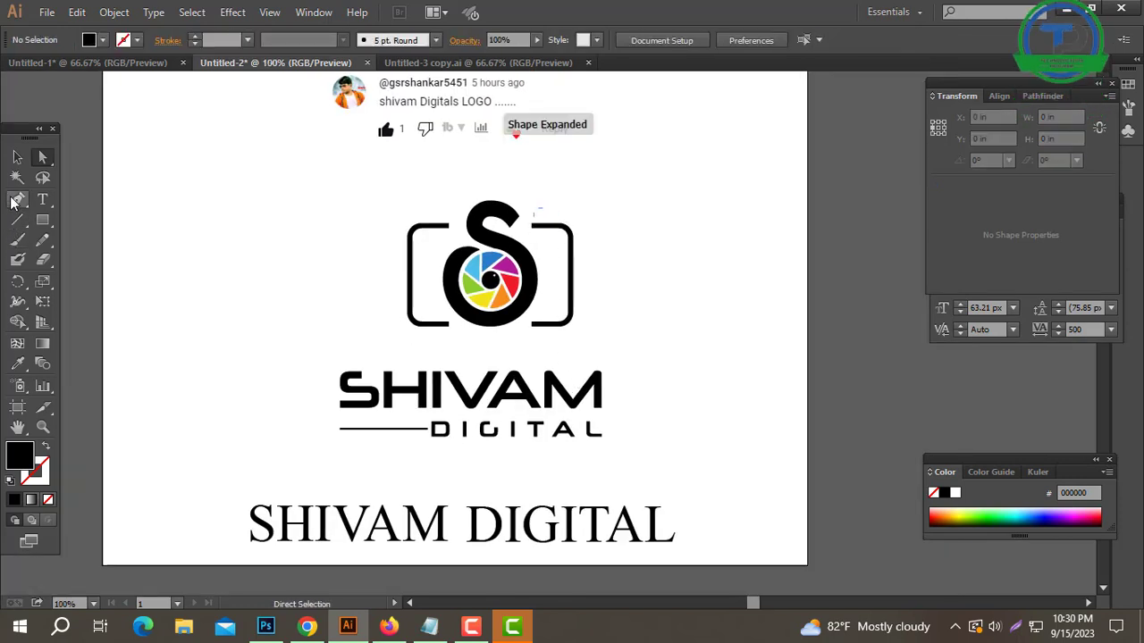
left_click(17, 158)
key("ctrl+plus")
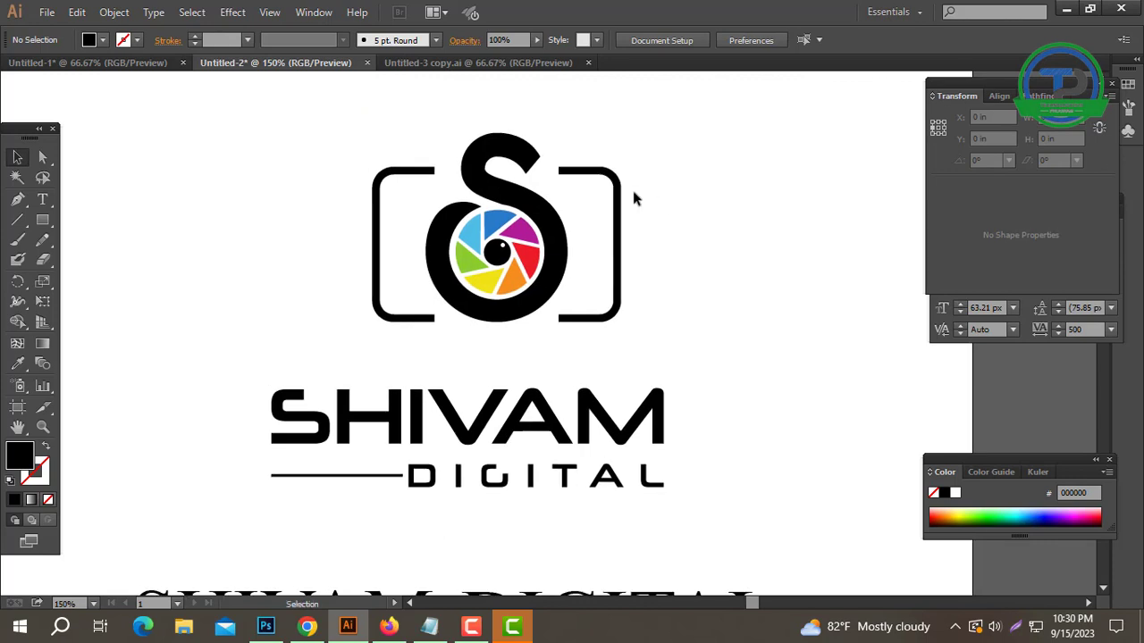
key("ctrl+plus")
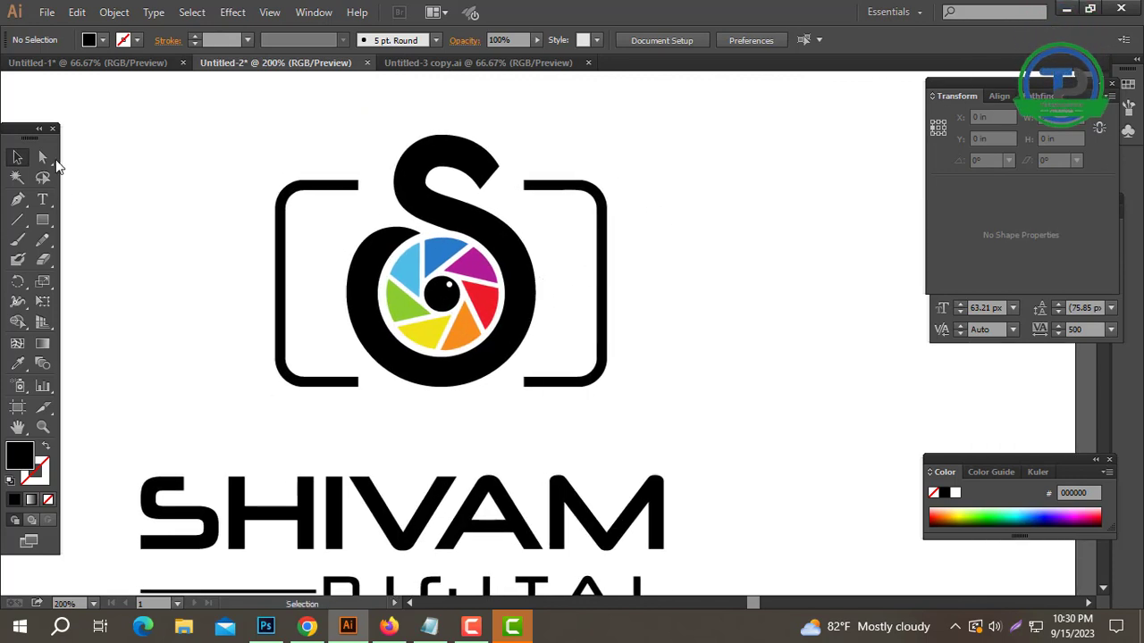
left_click(357, 185)
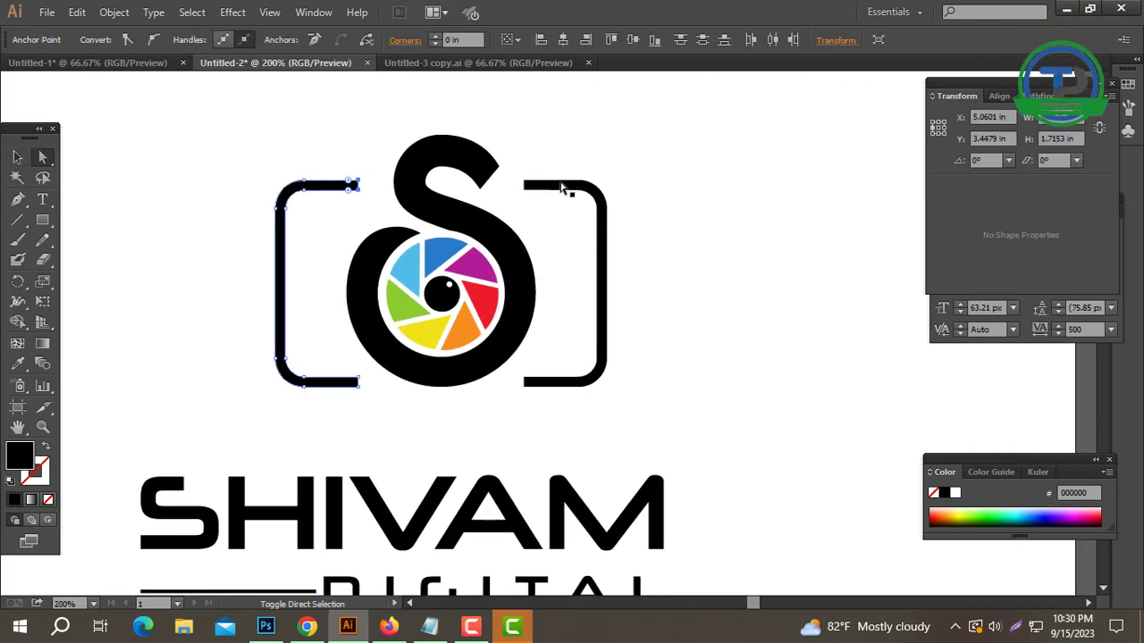
left_click_drag(524, 186, 528, 195)
left_click(523, 199)
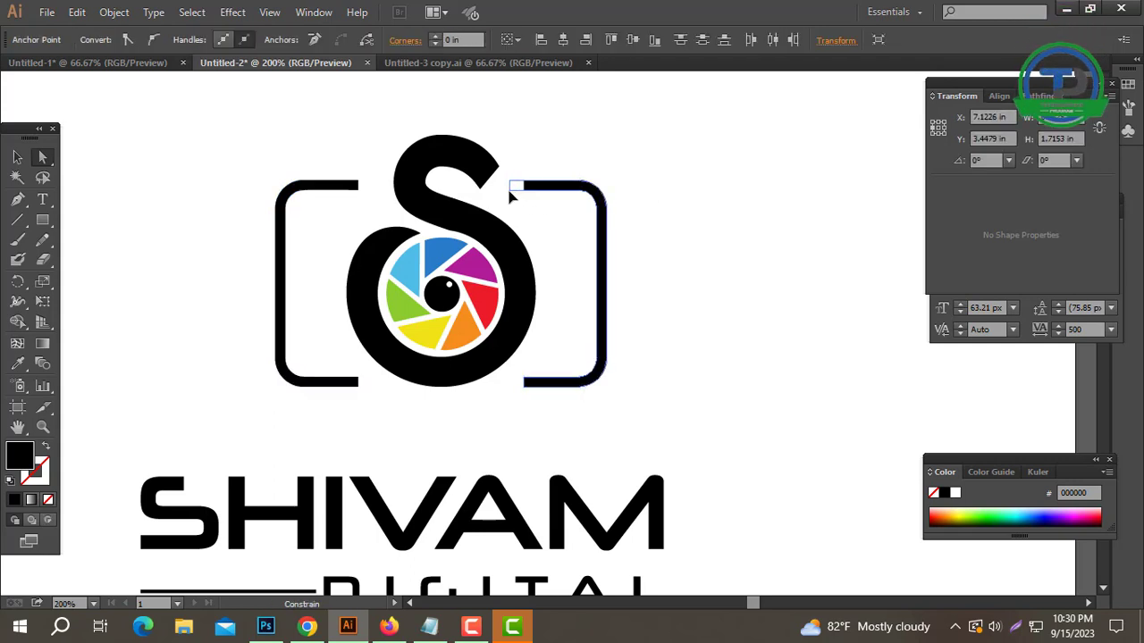
left_click(787, 172)
left_click_drag(381, 149, 360, 195)
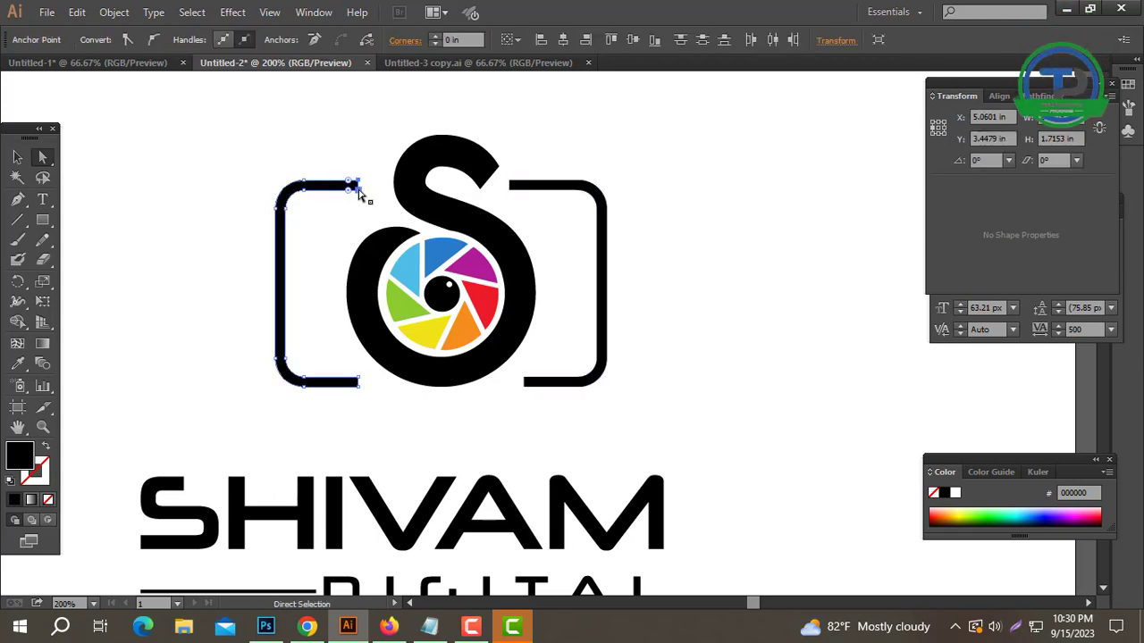
left_click(799, 151)
Group the camera pieces and scale them down to sit above SHIVAM
left_click(551, 319, "ctrl+alt")
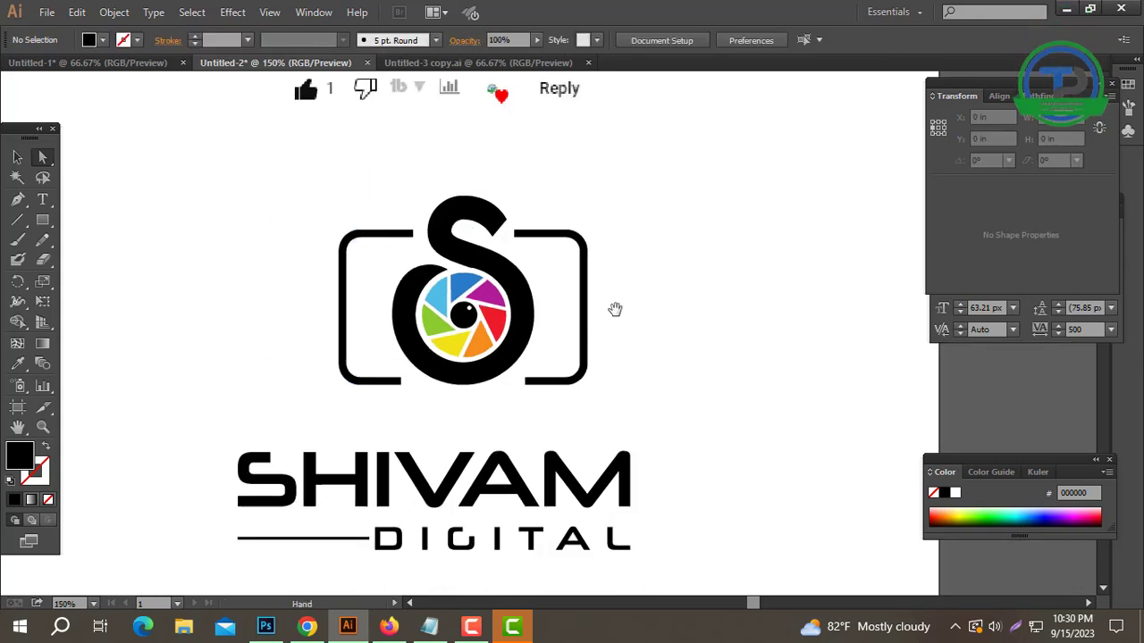
right_click(497, 292)
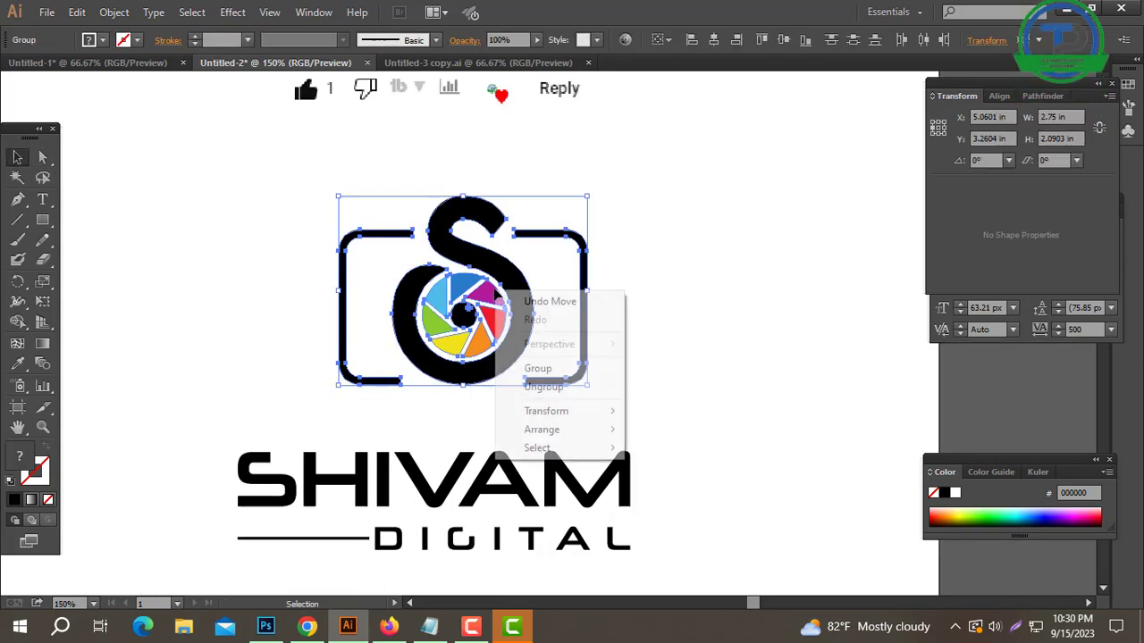
left_click(540, 374)
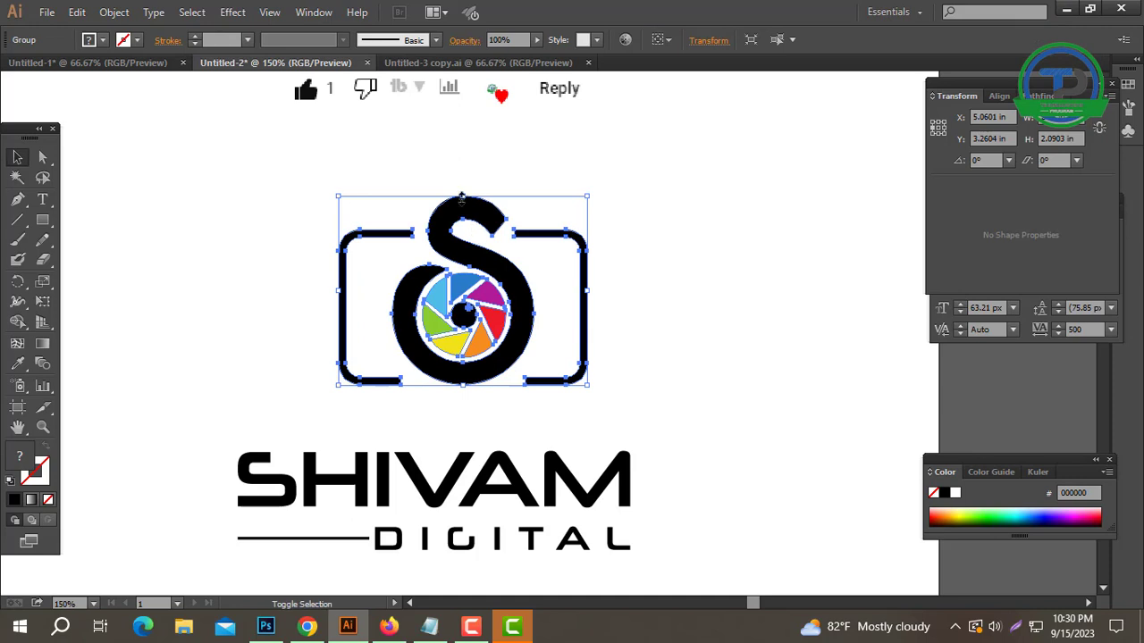
left_click(461, 196)
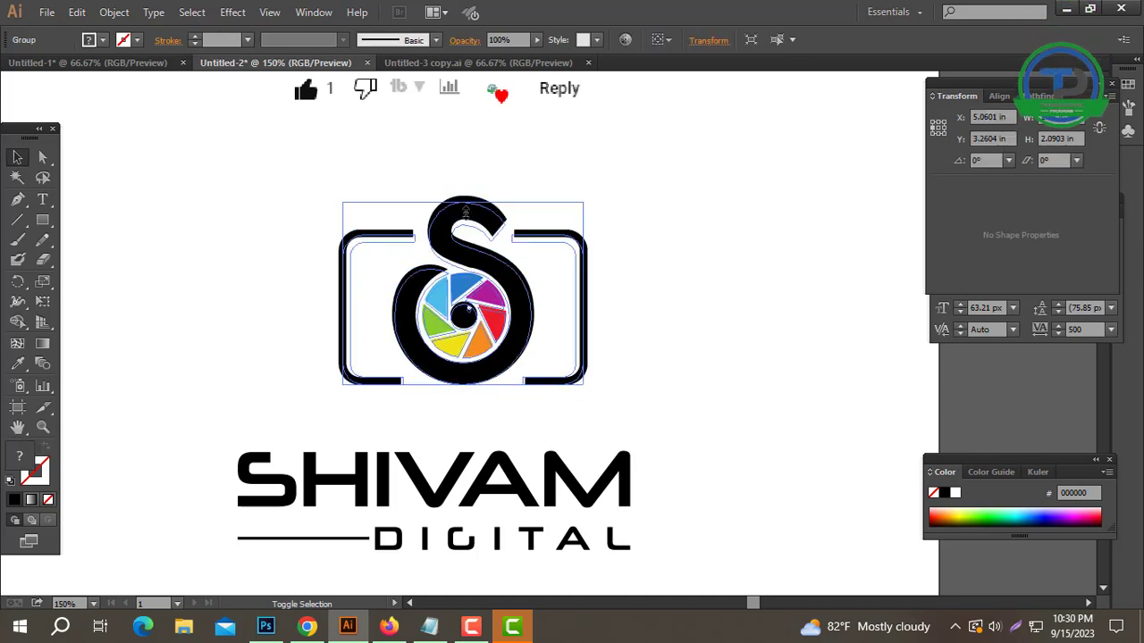
left_click_drag(464, 207, 456, 320, "shift")
Centre the camera logo horizontally over the SHIVAM DIGITAL text
left_click(612, 420)
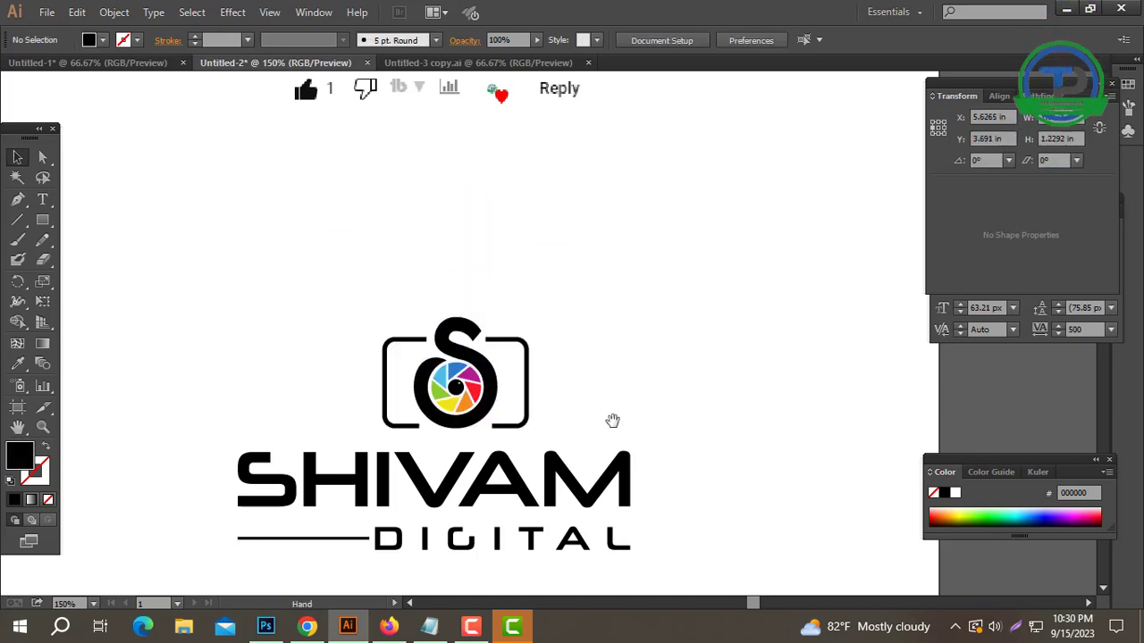
left_click_drag(612, 420, 657, 321)
left_click(673, 306)
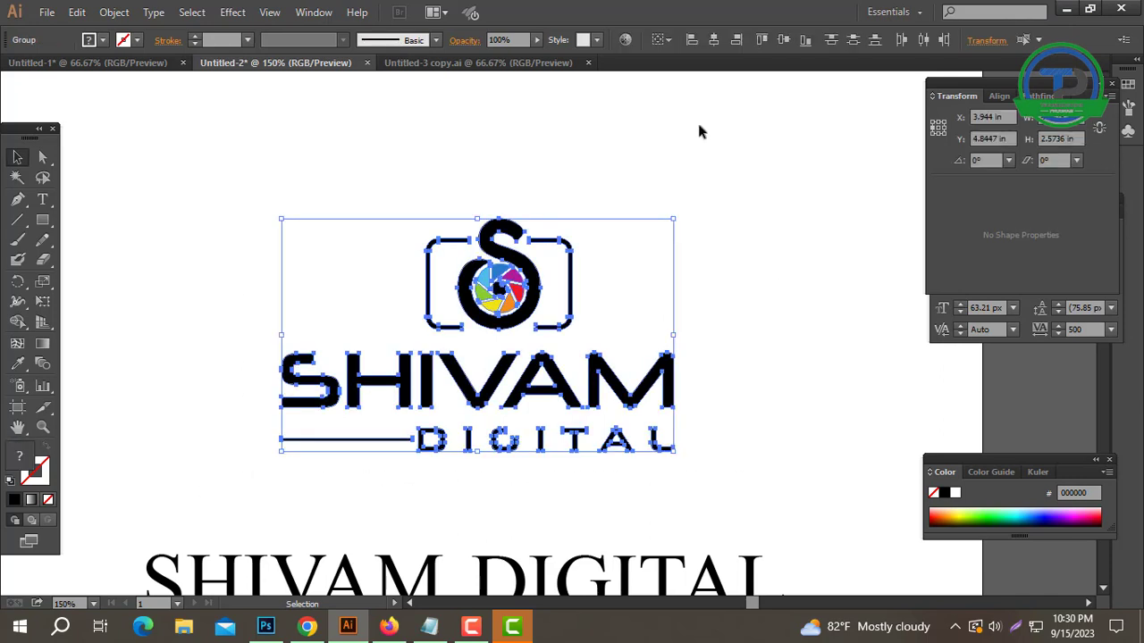
left_click(713, 40)
left_click(751, 353)
Scale the SHIVAM DIGITAL text down proportionally to about 3.2 in wide
left_click(463, 447)
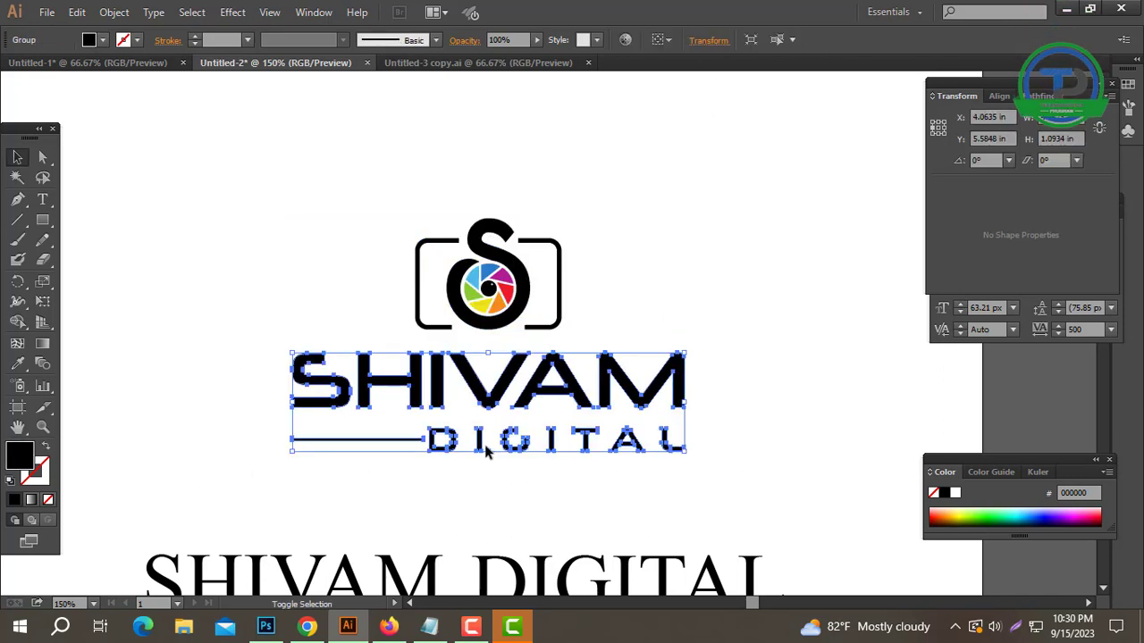
left_click_drag(491, 449, 490, 419, "shift")
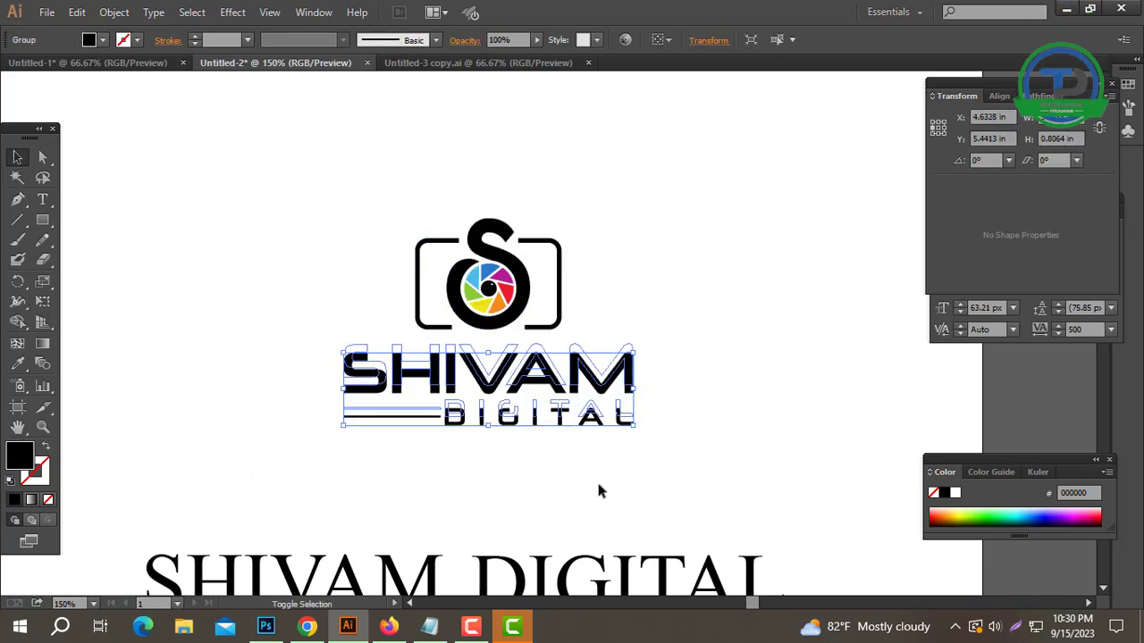
left_click_drag(637, 490, 295, 216)
left_click(605, 331)
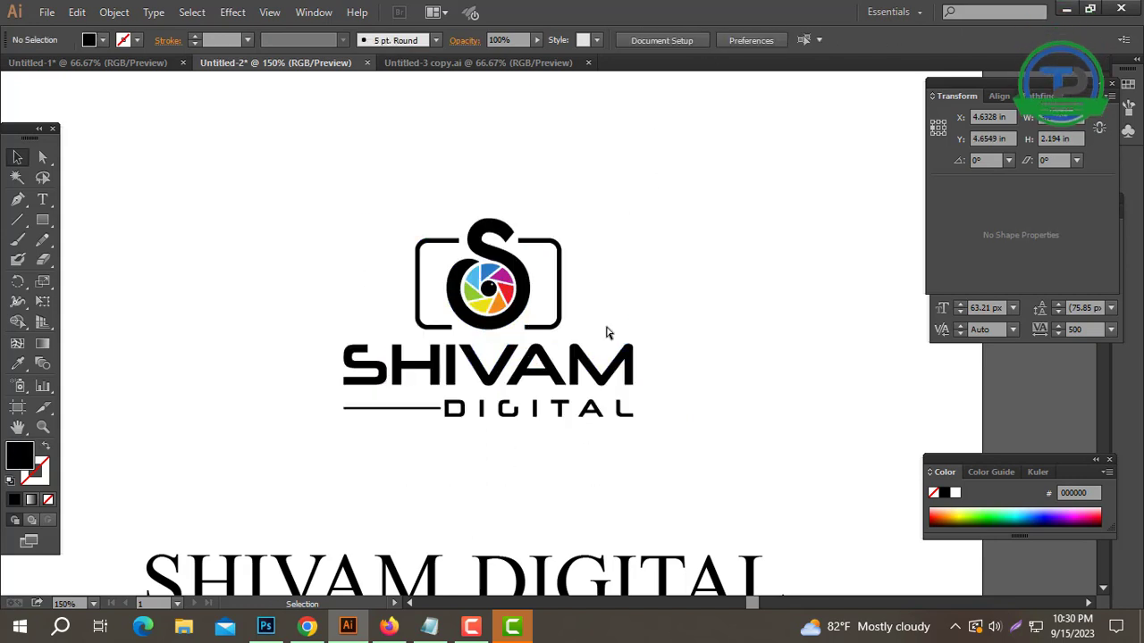
key("ctrl+equal")
left_click_drag(547, 333, 533, 370)
Ungroup the text so SHIVAM and DIGITAL are separate objects
left_click_drag(716, 371, 210, 381)
right_click(330, 372)
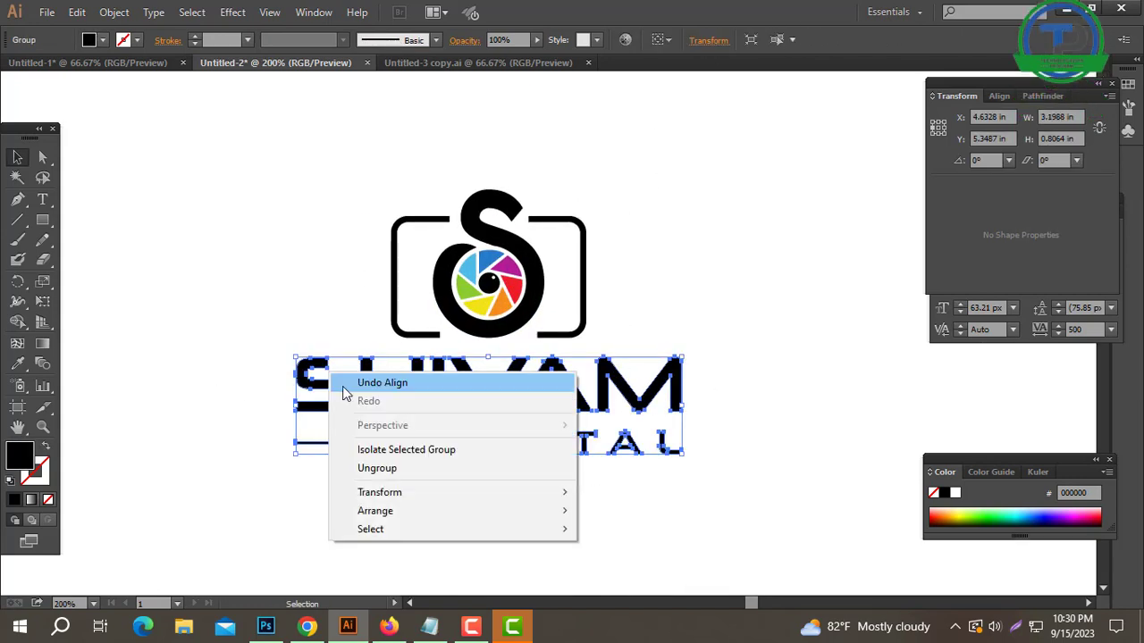
left_click(377, 468)
left_click_drag(807, 384, 280, 362)
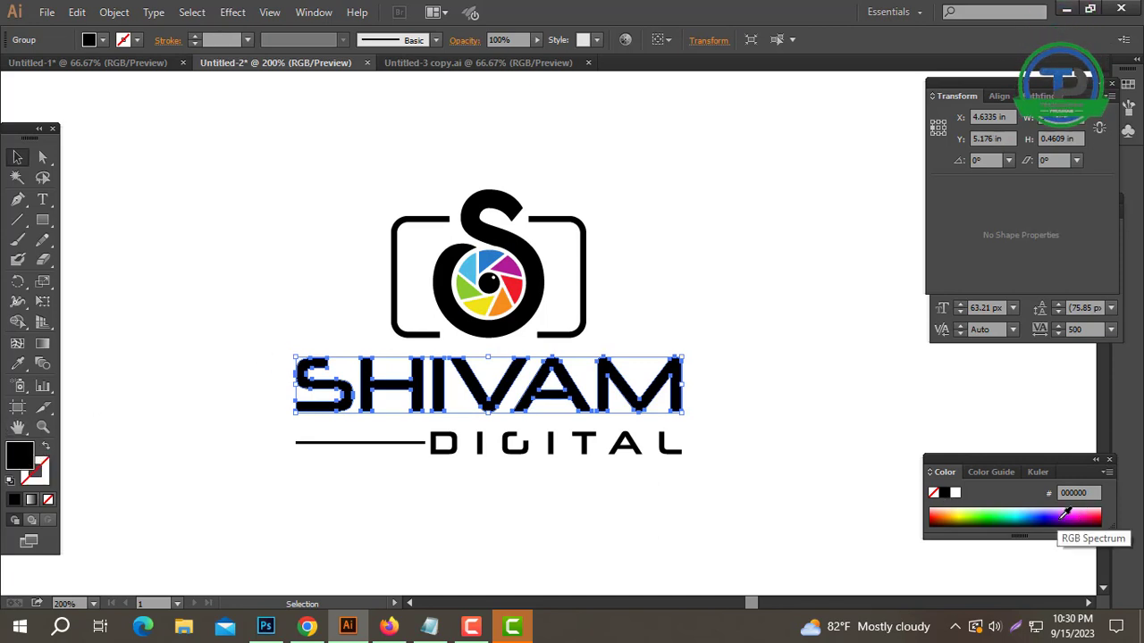
Colour SHIVAM bright blue (0092ff)
left_click(1033, 509)
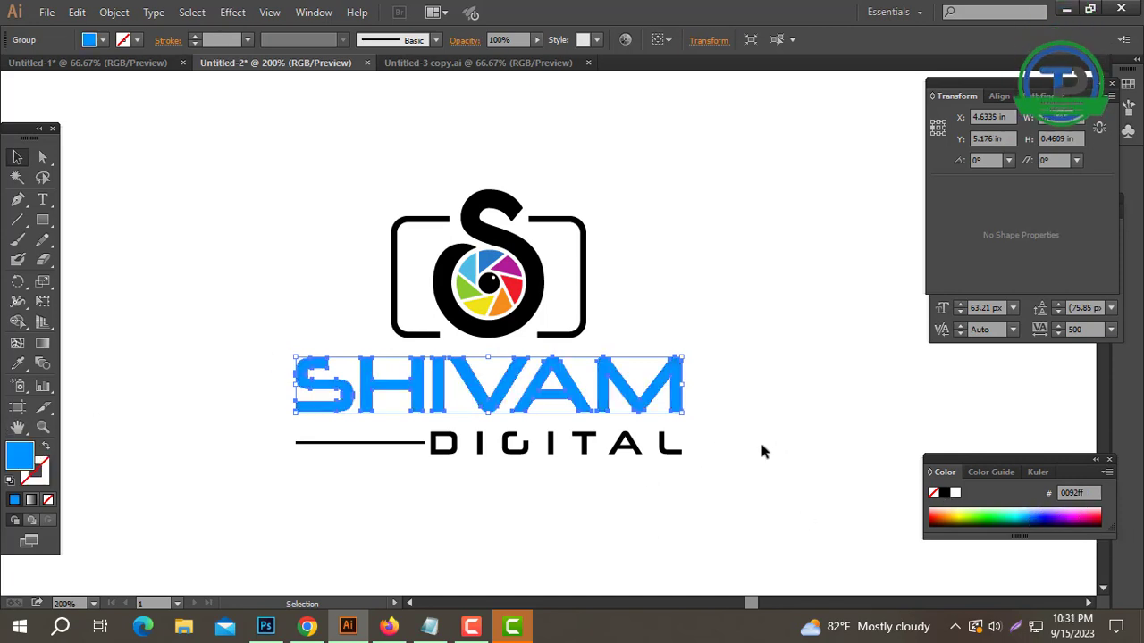
left_click(747, 382)
left_click(670, 389)
left_click(732, 452)
Colour DIGITAL and its line orange (d47600) and nudge them up slightly
left_click(328, 441)
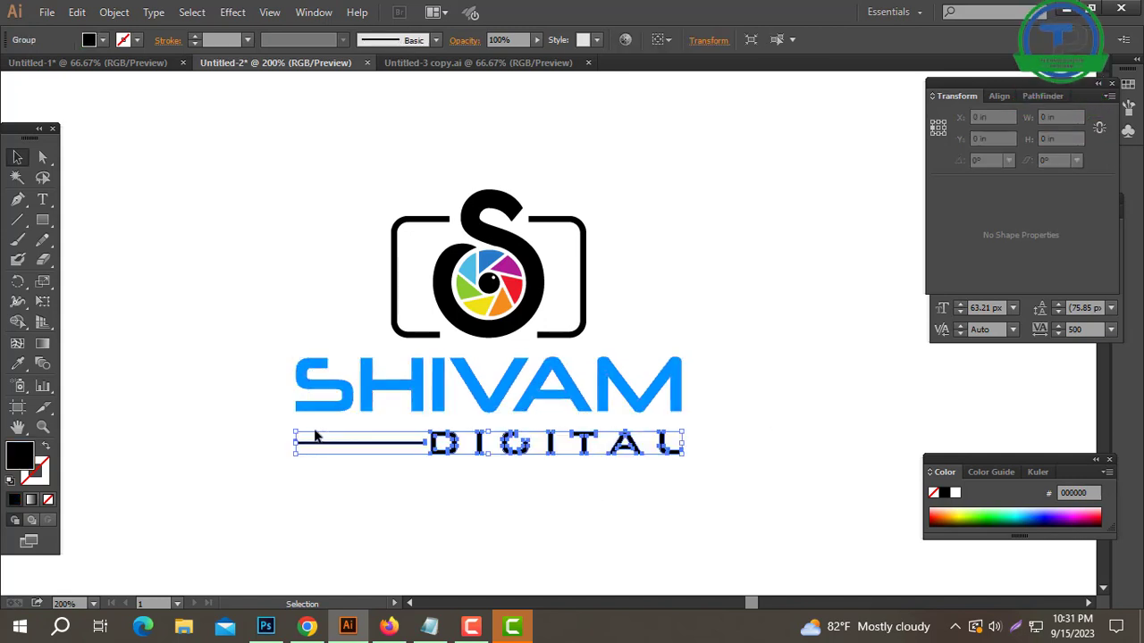
left_click(949, 513)
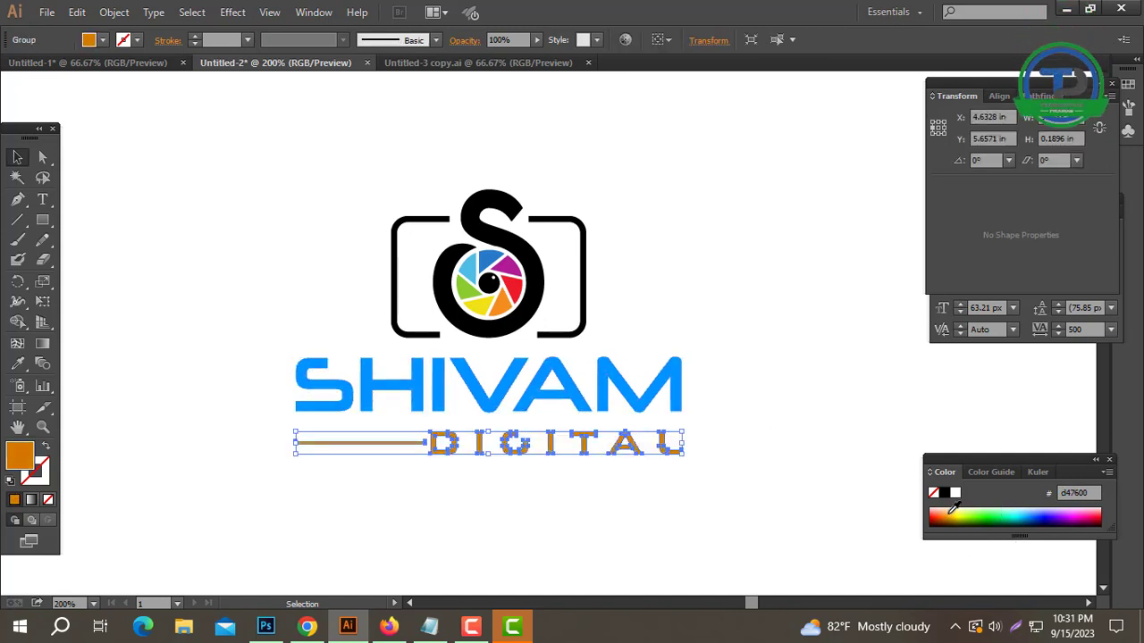
left_click(675, 489)
left_click_drag(765, 464, 275, 427)
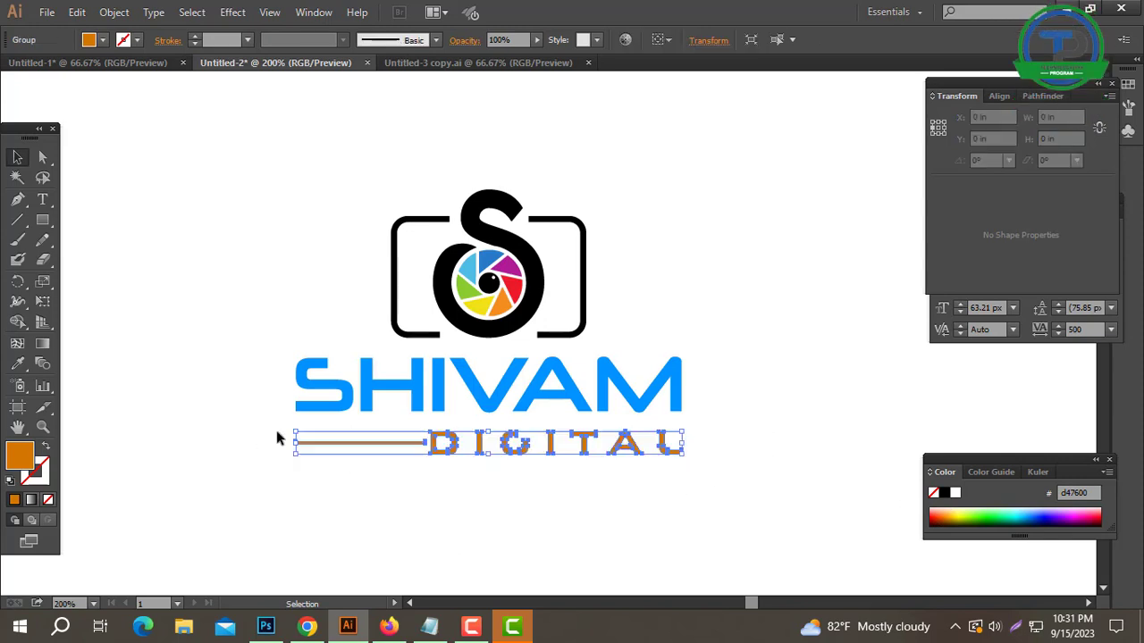
key("Up")
key("Up")
left_click(662, 514)
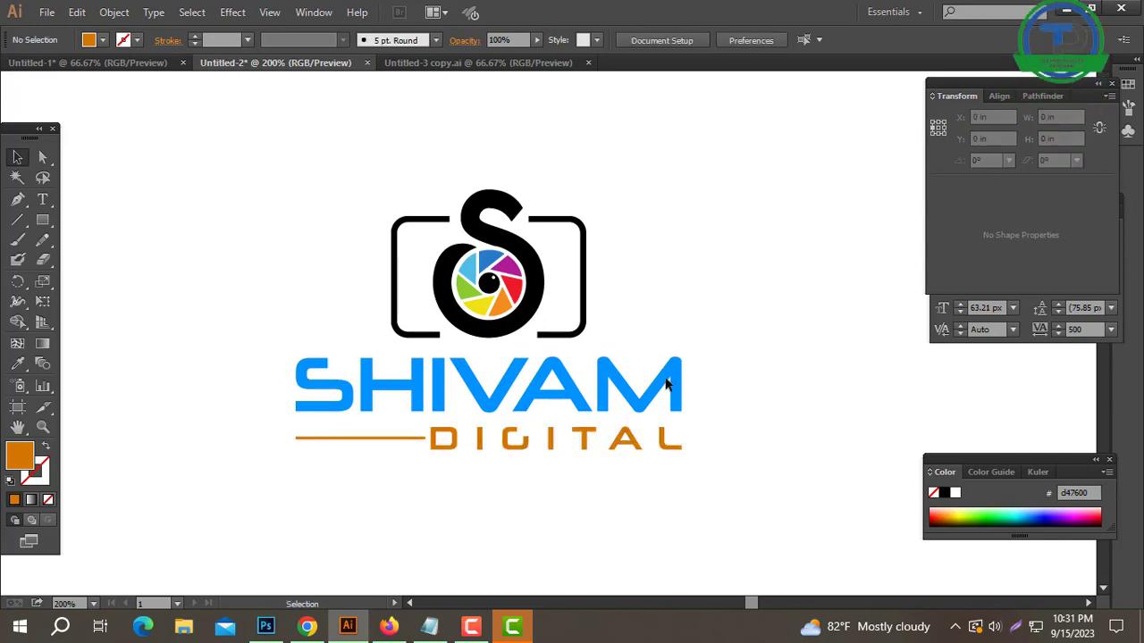
Ungroup the camera logo and give its frame the line's orange
left_click_drag(564, 226, 281, 286)
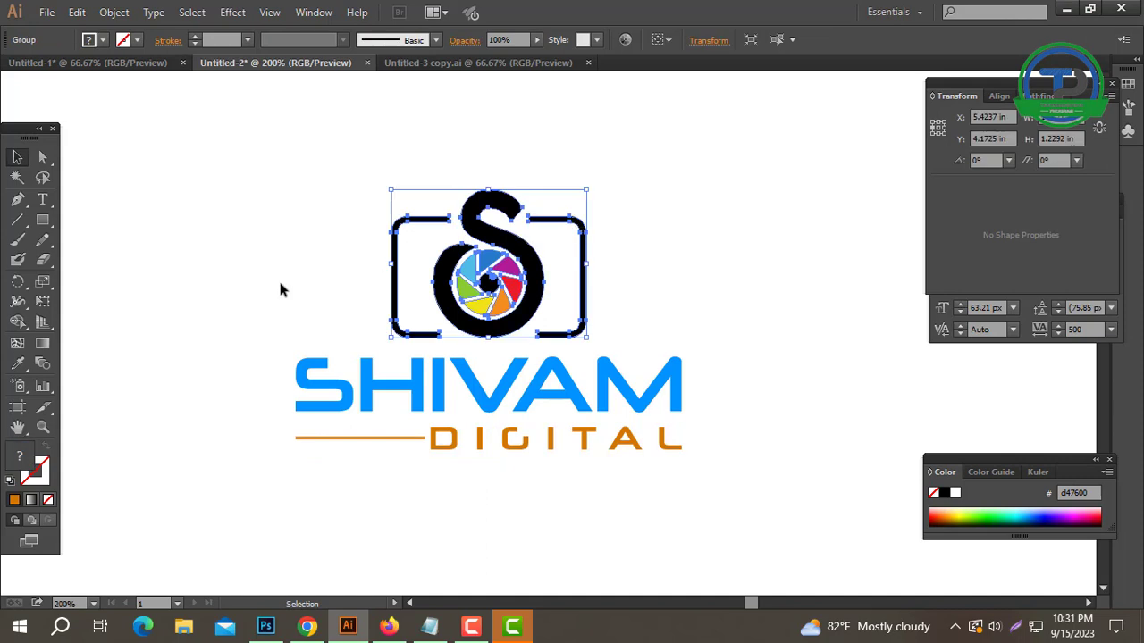
right_click(625, 192)
left_click(679, 289)
left_click_drag(624, 168, 569, 214)
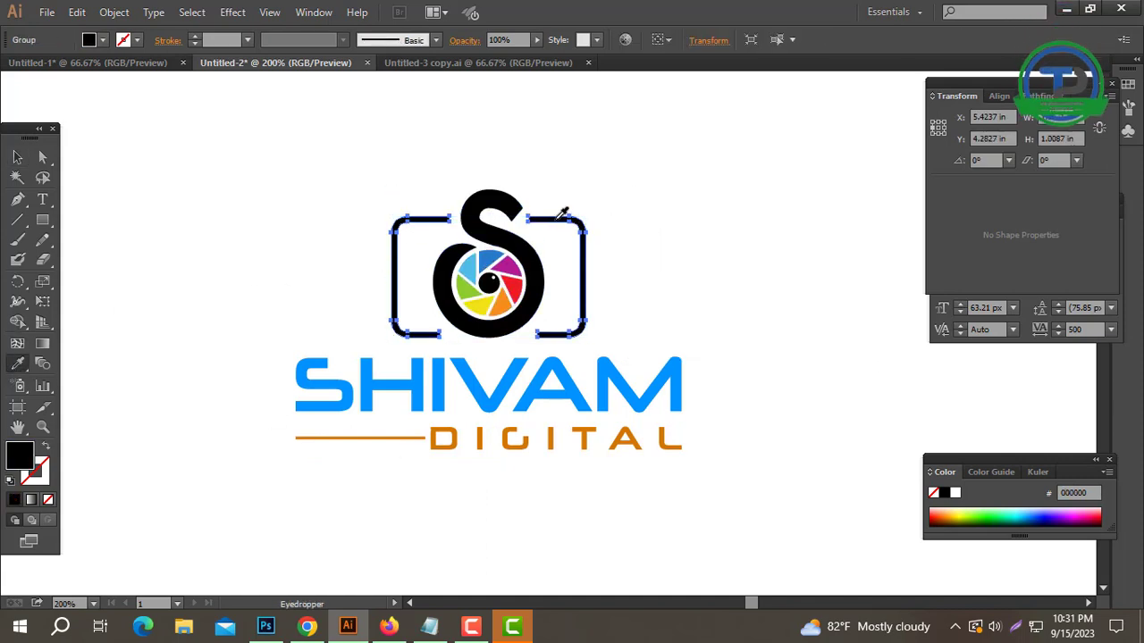
left_click(415, 418)
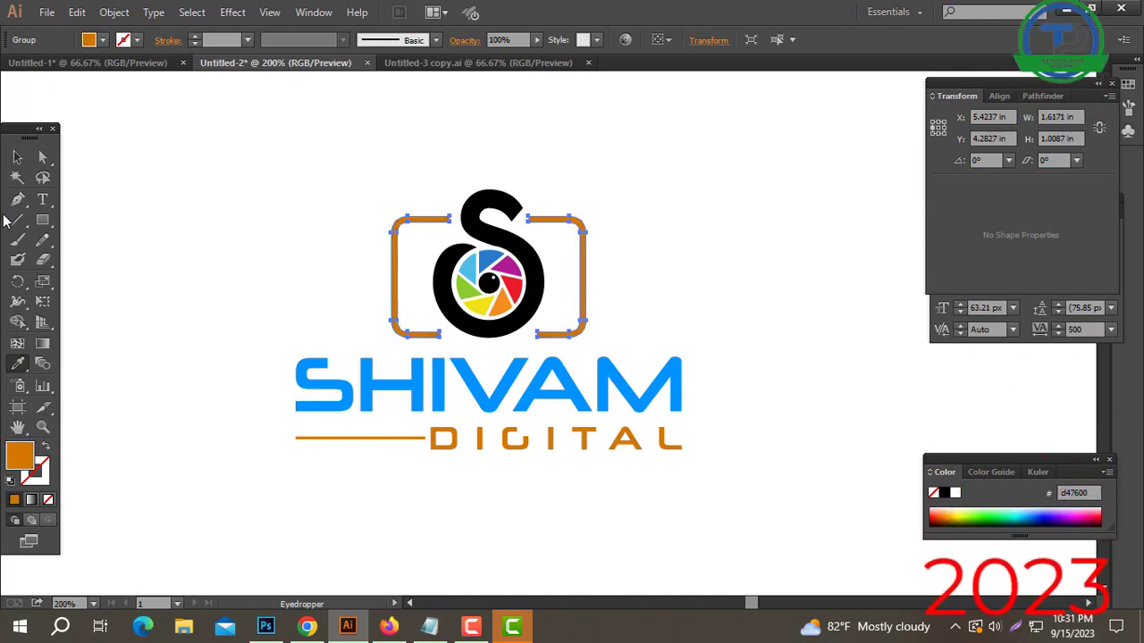
key("v")
left_click(568, 201)
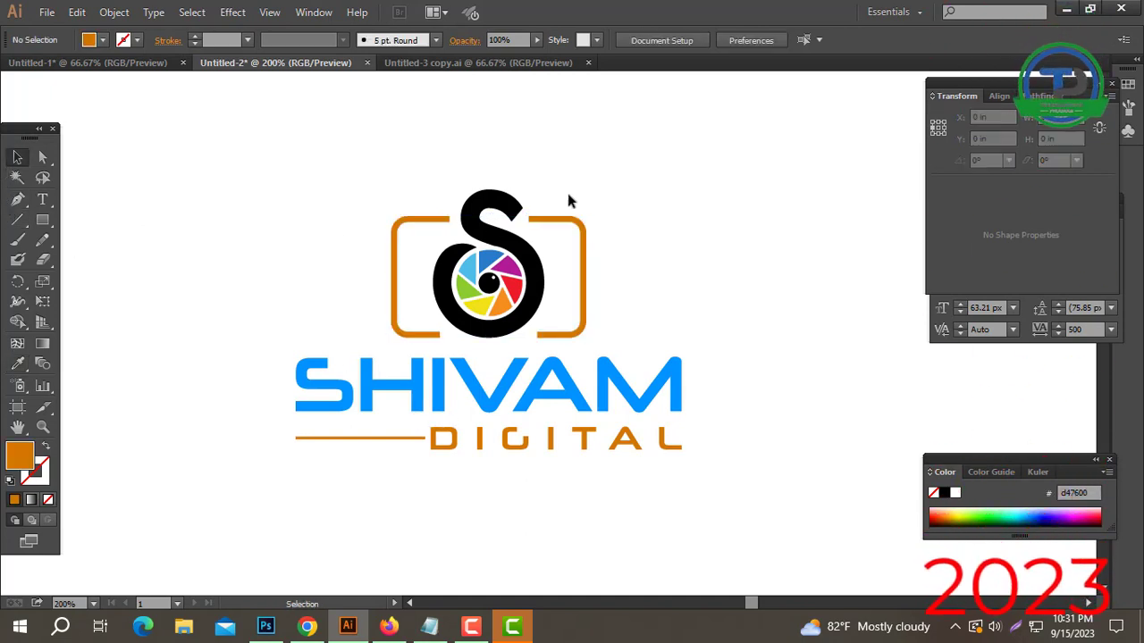
Ungroup the S monogram and give the outer S SHIVAM's blue
left_click(500, 210)
right_click(497, 202)
left_click(538, 301)
left_click_drag(534, 155, 486, 206)
left_click(18, 363)
left_click(299, 362)
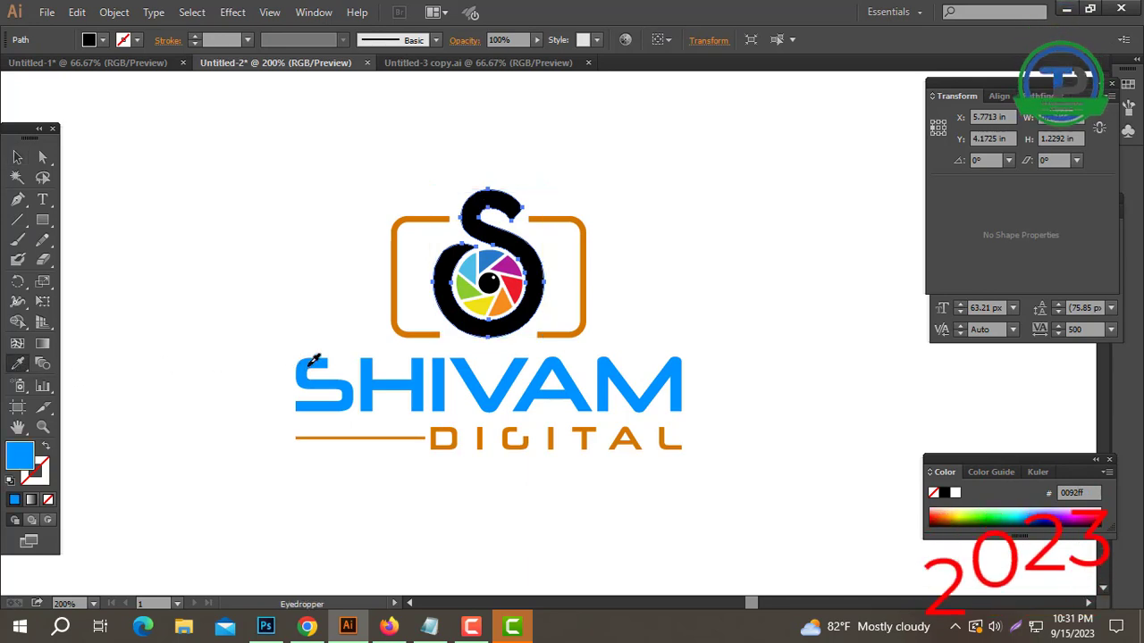
left_click(18, 158)
Regroup the camera frame and S, centre the whole logo, and hide panels to preview
left_click_drag(215, 183, 665, 322)
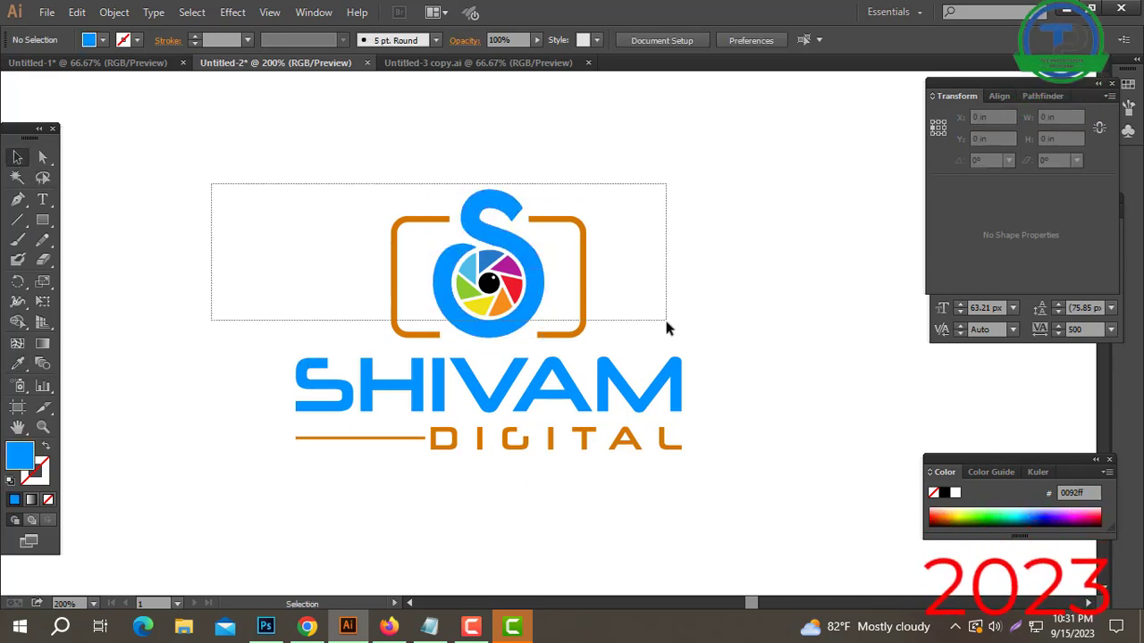
right_click(451, 242)
left_click(492, 317)
left_click(728, 244)
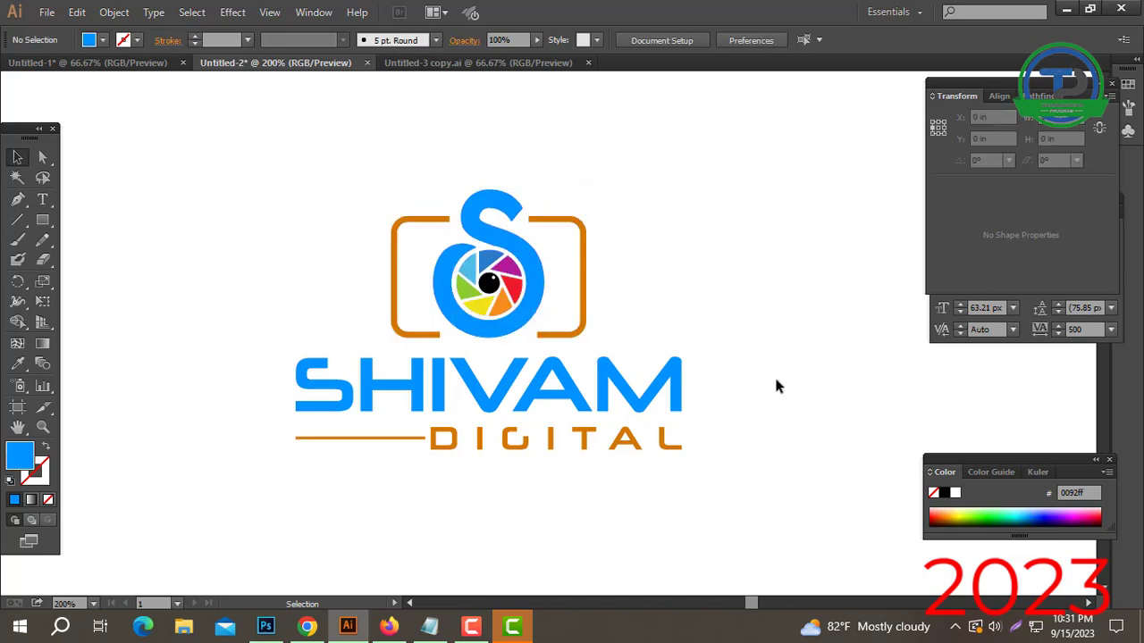
left_click_drag(774, 374, 90, 527)
left_click(734, 486)
left_click_drag(735, 485, 224, 135)
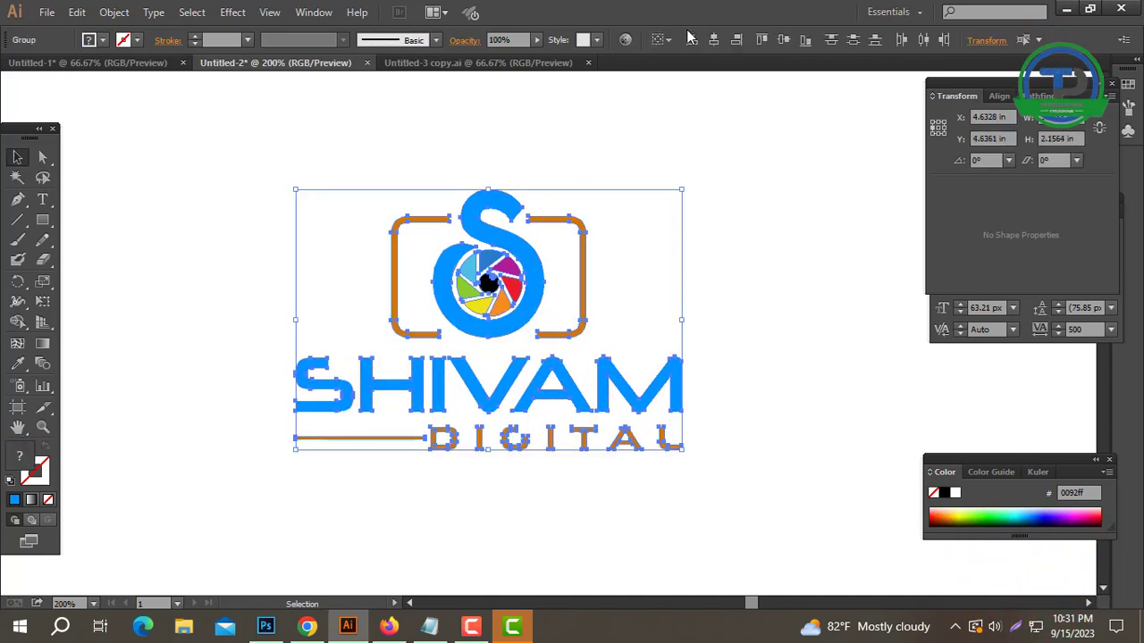
left_click(714, 38)
left_click(717, 181)
key("Tab")
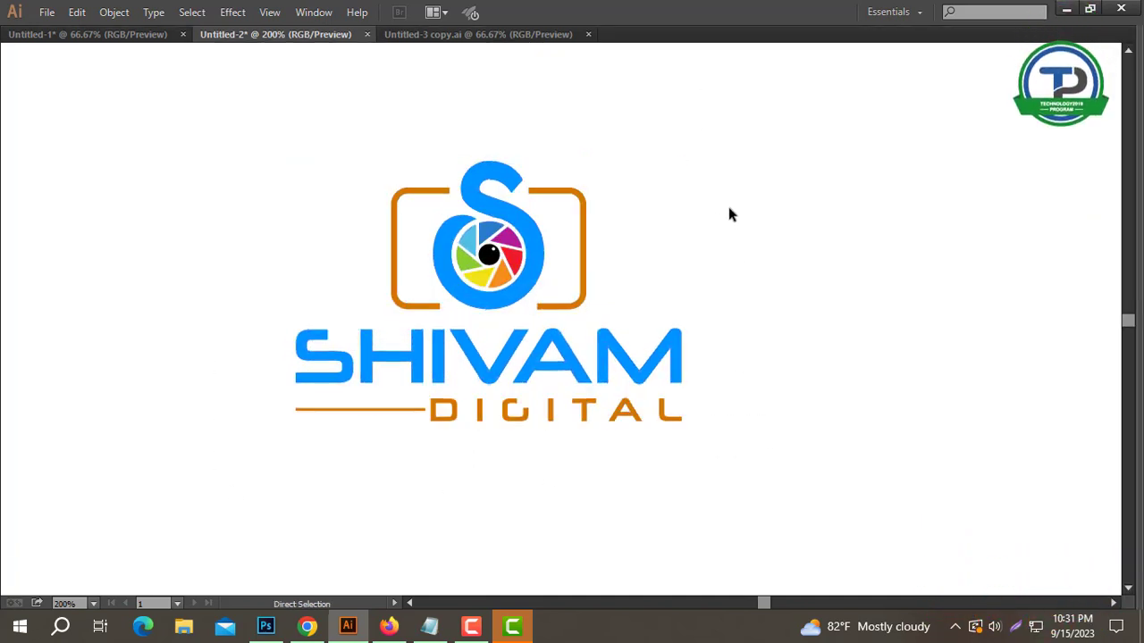
Delete the old serif SHIVAM DIGITAL text and enlarge the logo group around its centre
key("ctrl+0")
left_click_drag(834, 478, 322, 576)
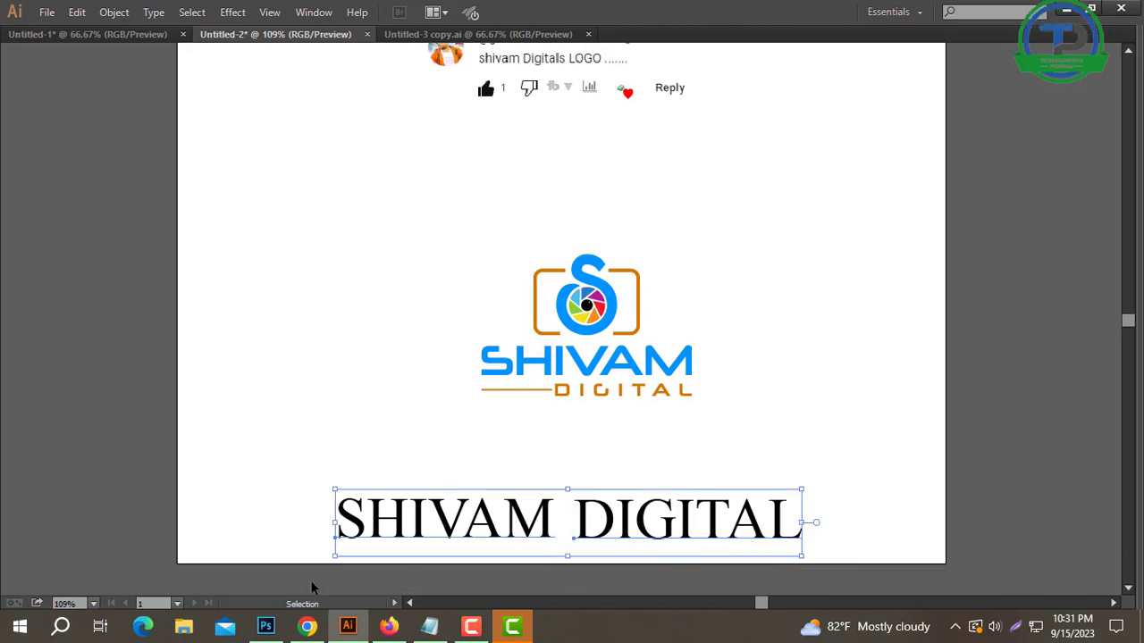
key("Delete")
left_click(612, 263)
mouse_move(587, 257)
left_mouse_down()
mouse_move(602, 189)
mouse_move(590, 185)
left_mouse_up()
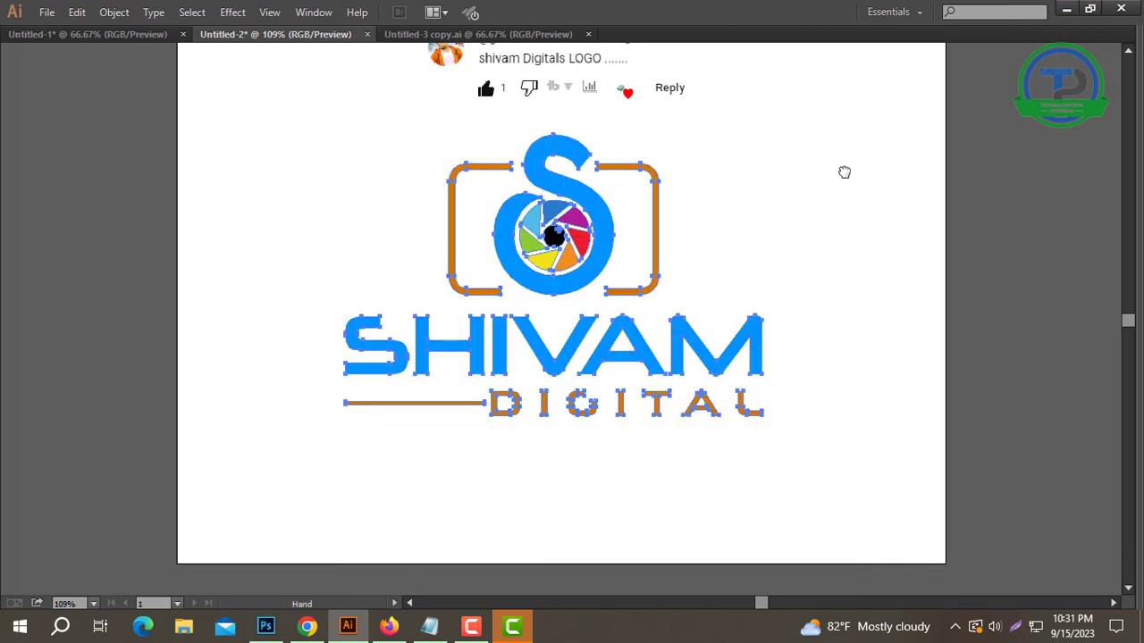